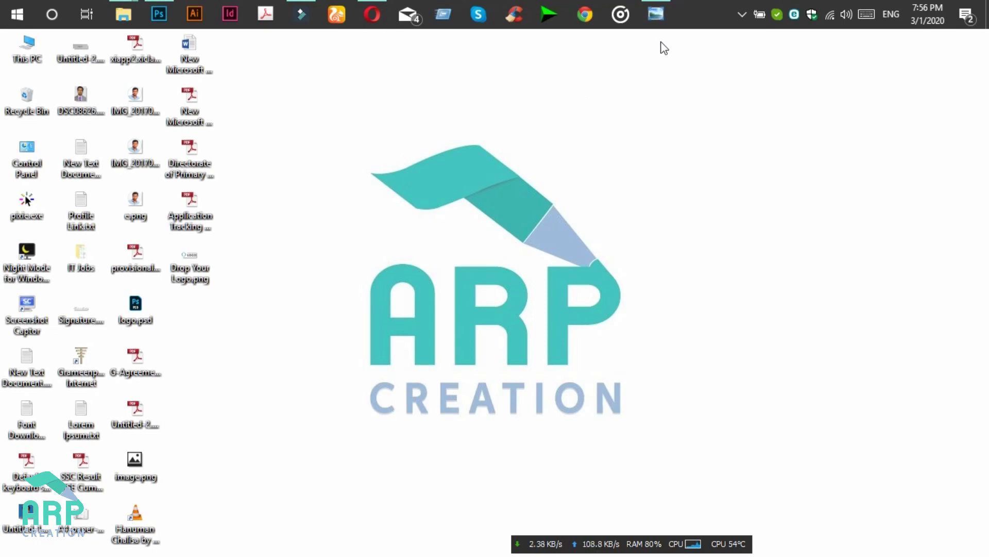
Review the finished gift voucher preview image, its Etsy listing and the ARP Creation YouTube channel.
{"action": "left_click", "coordinate": [657, 14]}
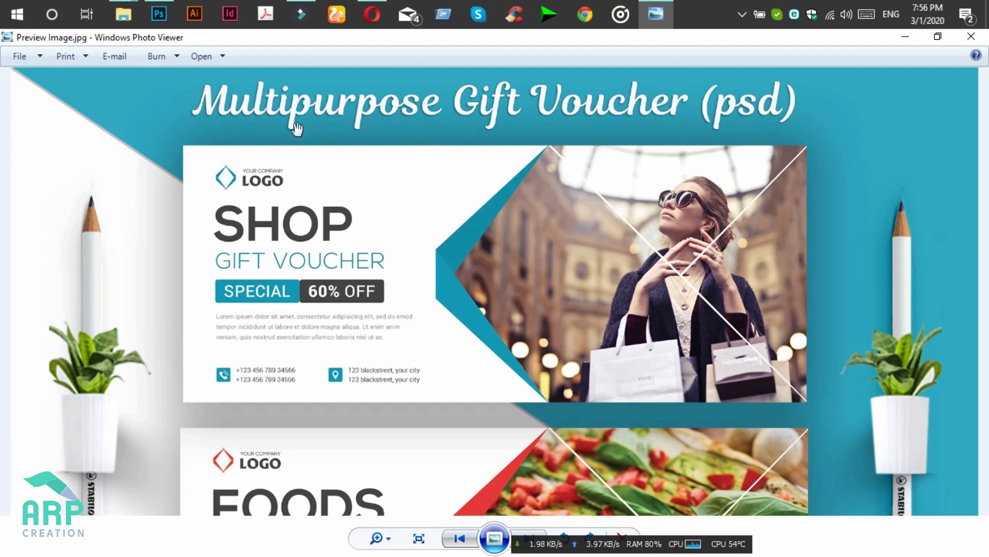
{"action": "left_click", "coordinate": [908, 40]}
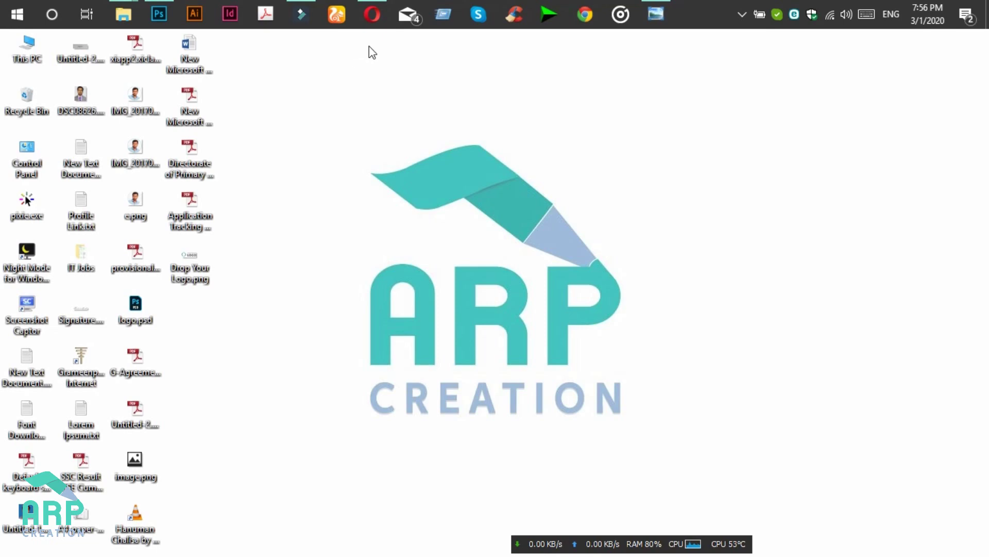
{"action": "left_click", "coordinate": [369, 15]}
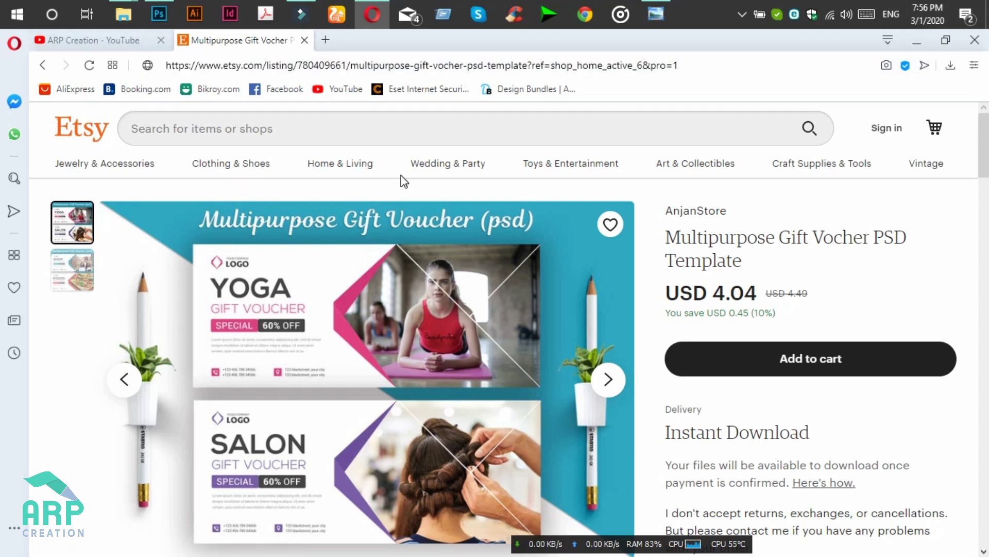
{"action": "scroll", "coordinate": [404, 182], "scroll_direction": "down", "scroll_amount": 4}
{"action": "left_click", "coordinate": [132, 45]}
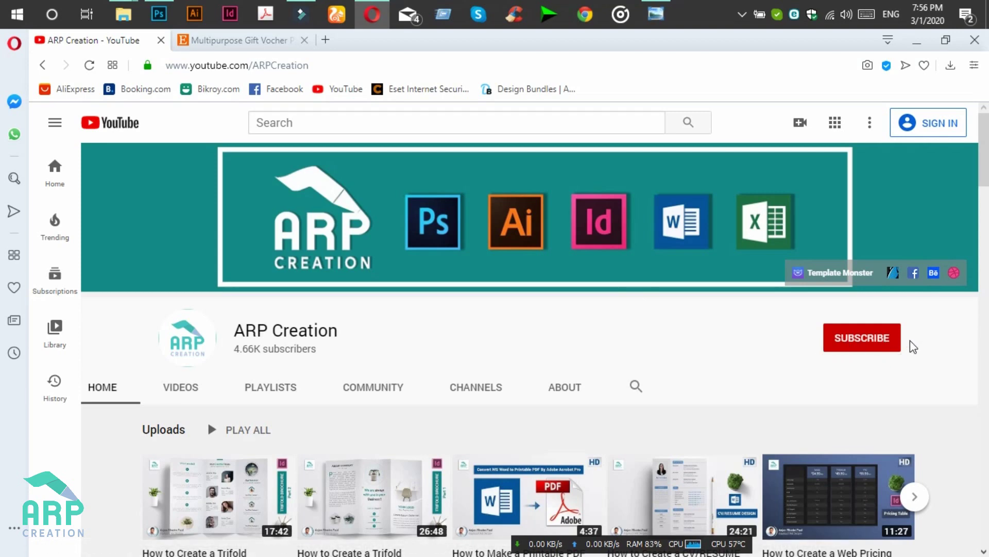
{"action": "left_click", "coordinate": [917, 41]}
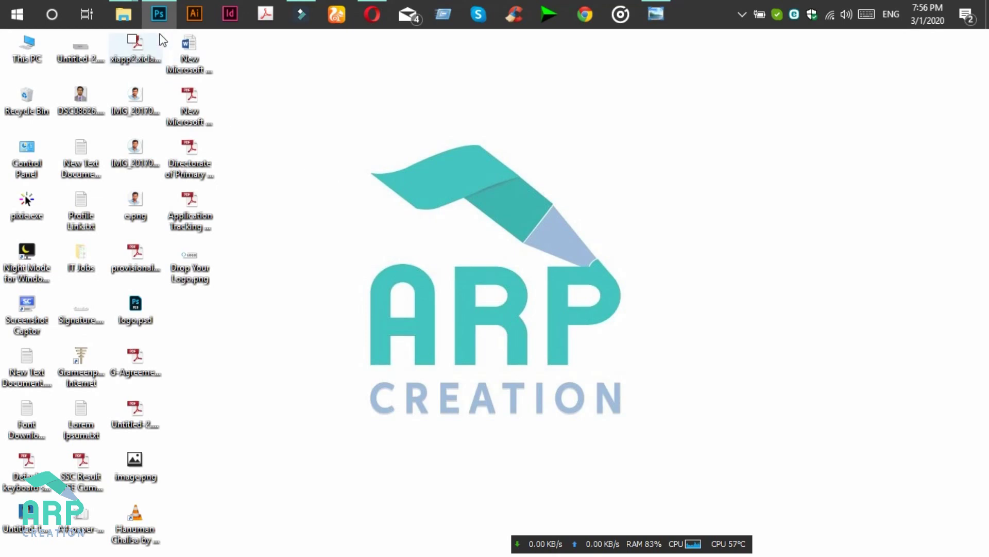
Switch to Photoshop and create a new document 2550 pixels wide and 1050 pixels high in CMYK Color.
{"action": "left_click", "coordinate": [159, 14]}
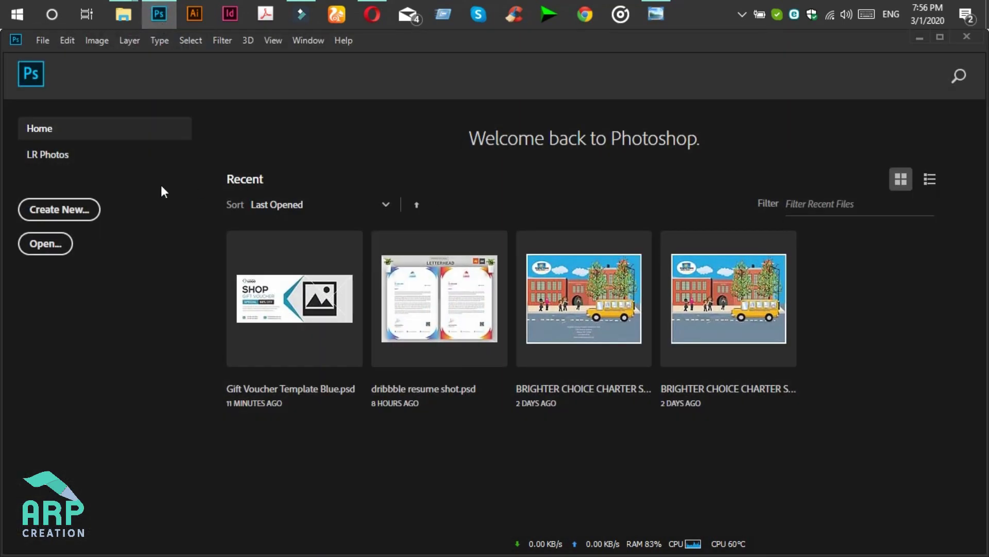
{"action": "left_click", "coordinate": [70, 222]}
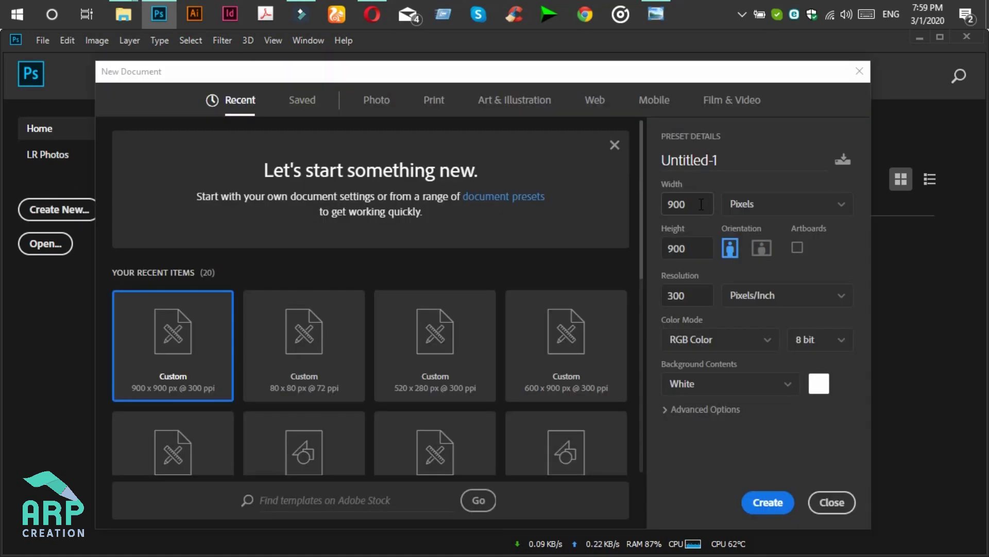
{"action": "left_click", "coordinate": [699, 203]}
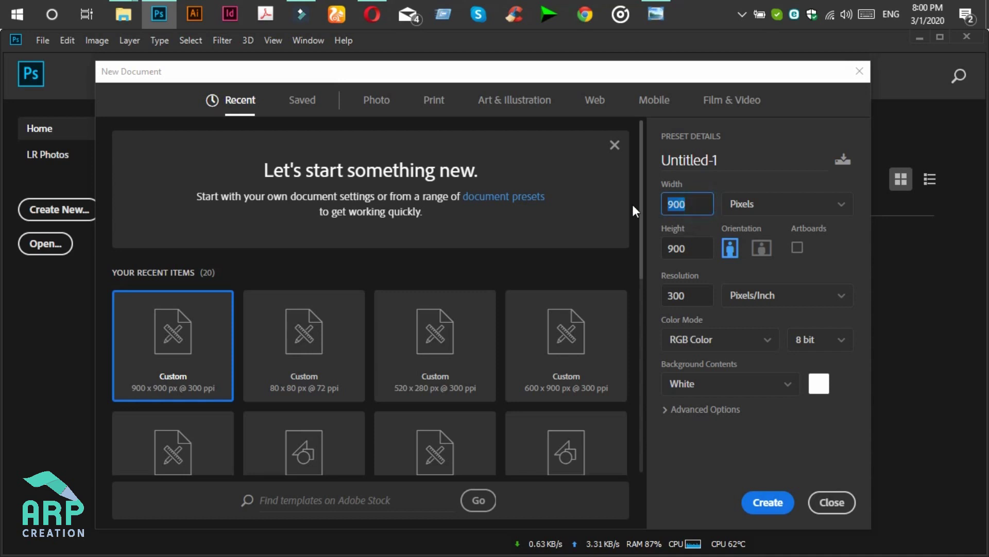
{"action": "type", "text": "2550"}
{"action": "left_click", "coordinate": [692, 246]}
{"action": "type", "text": "1050"}
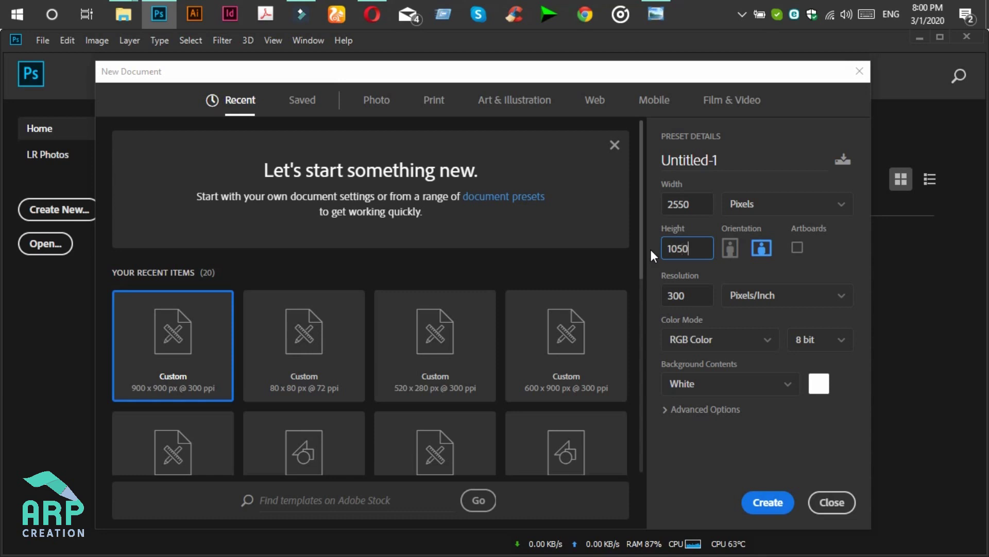
{"action": "left_click", "coordinate": [718, 349]}
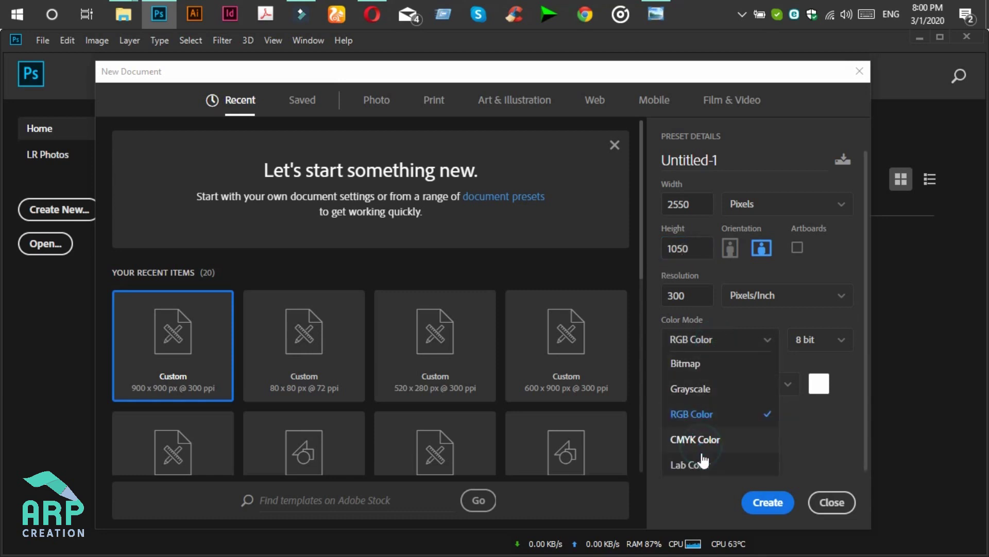
{"action": "left_click", "coordinate": [703, 449]}
{"action": "left_click", "coordinate": [766, 505]}
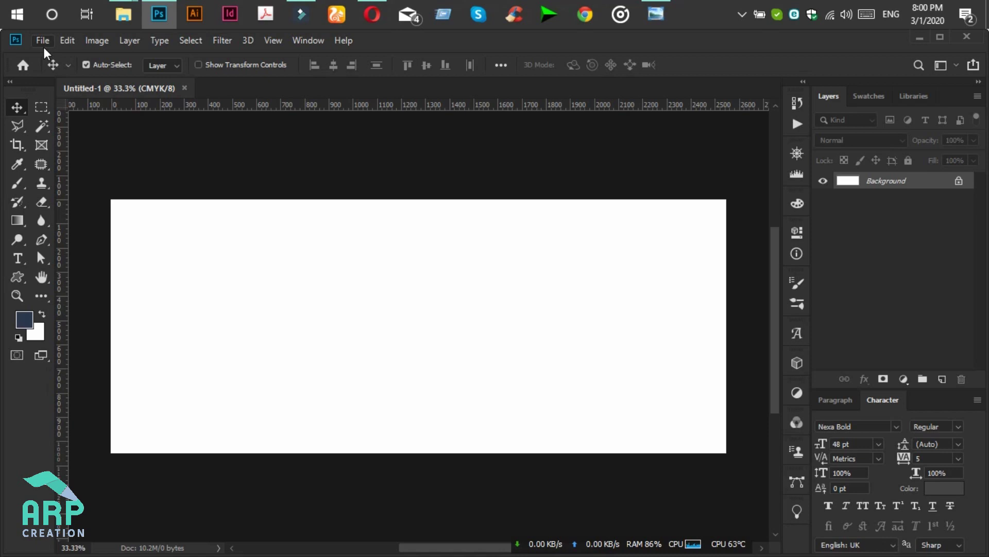
Place the Drop Your Logo.png file from the desktop into the blank document.
{"action": "left_click", "coordinate": [43, 44]}
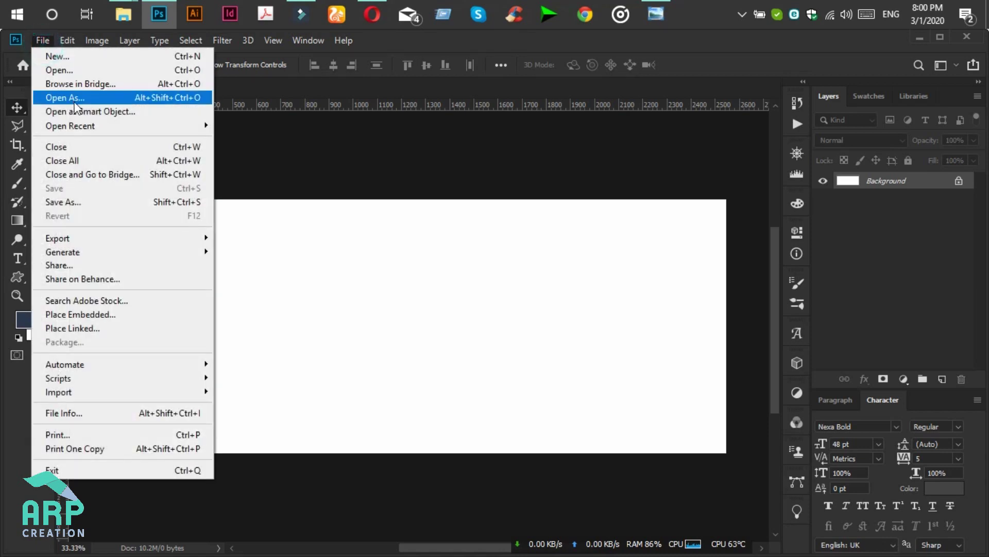
{"action": "left_click", "coordinate": [234, 140]}
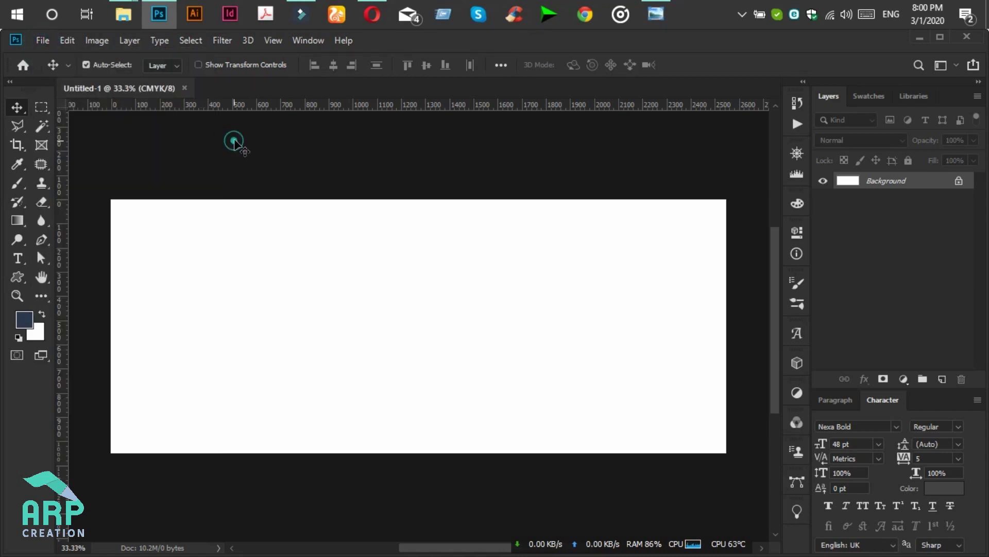
{"action": "left_click", "coordinate": [920, 38]}
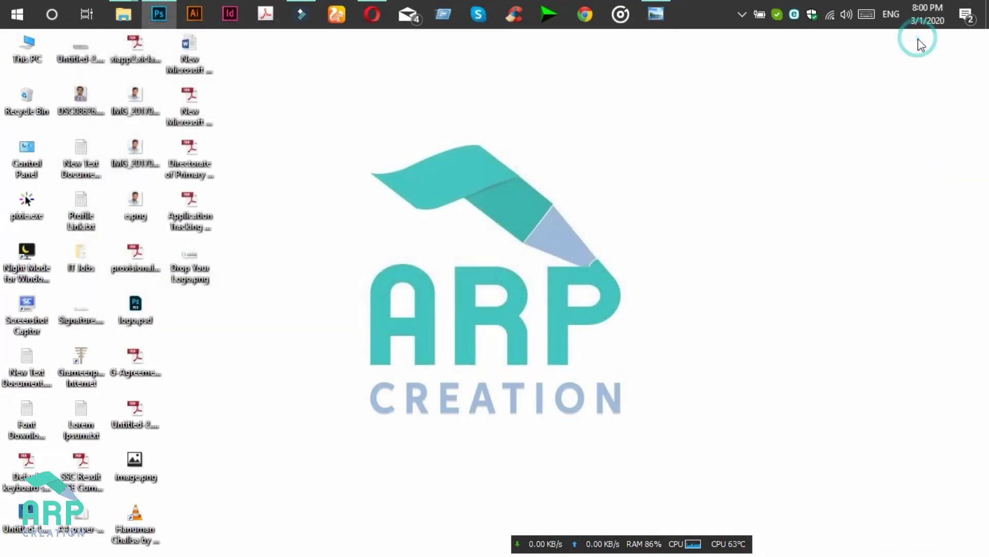
{"action": "left_click", "coordinate": [191, 280]}
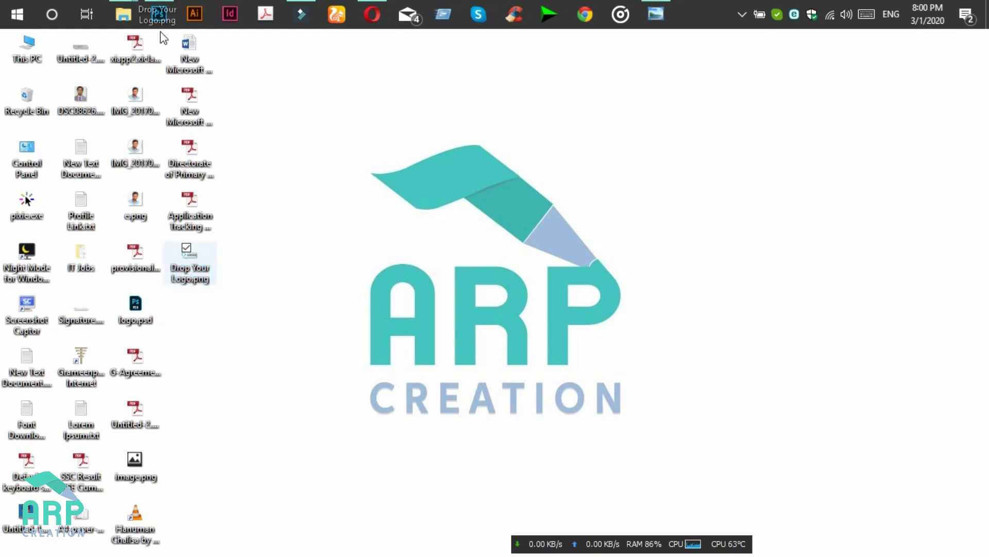
{"action": "left_click_drag", "start_coordinate": [164, 103], "coordinate": [146, 252]}
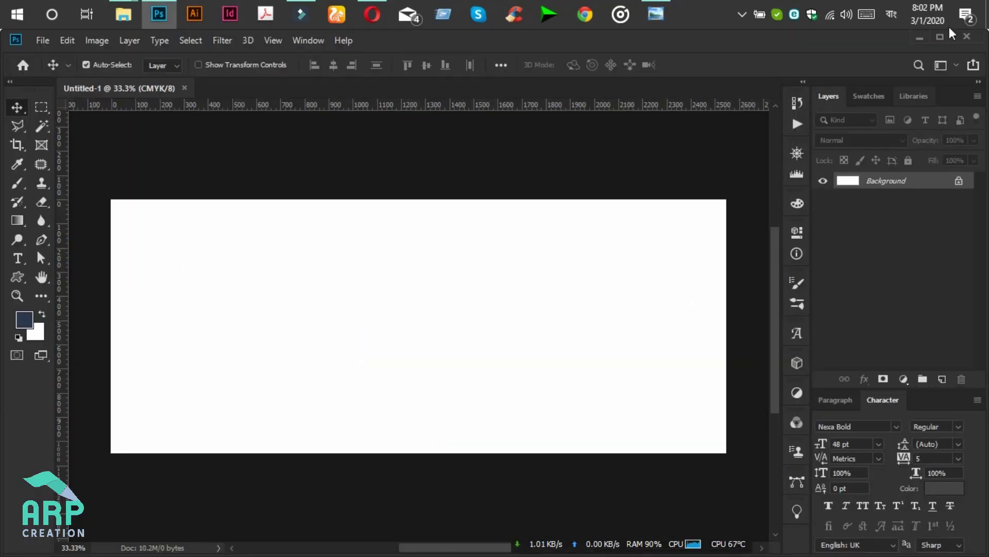
{"action": "left_click", "coordinate": [920, 37]}
{"action": "left_click_drag", "start_coordinate": [176, 268], "coordinate": [287, 312]}
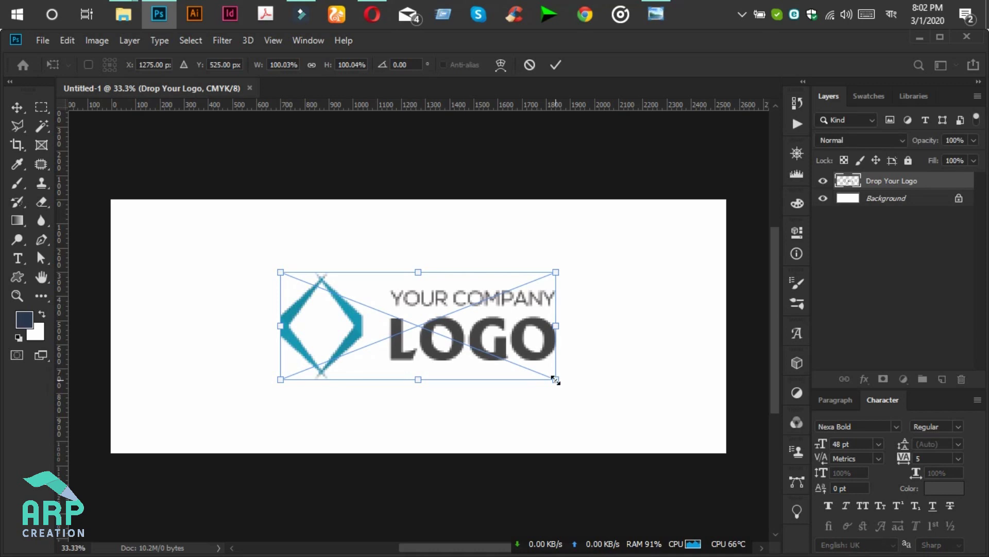
Scale the placed logo down to about 27% and position it in the upper-left corner of the canvas.
{"action": "left_click_drag", "start_coordinate": [555, 380], "coordinate": [380, 310]}
{"action": "left_click", "coordinate": [556, 65]}
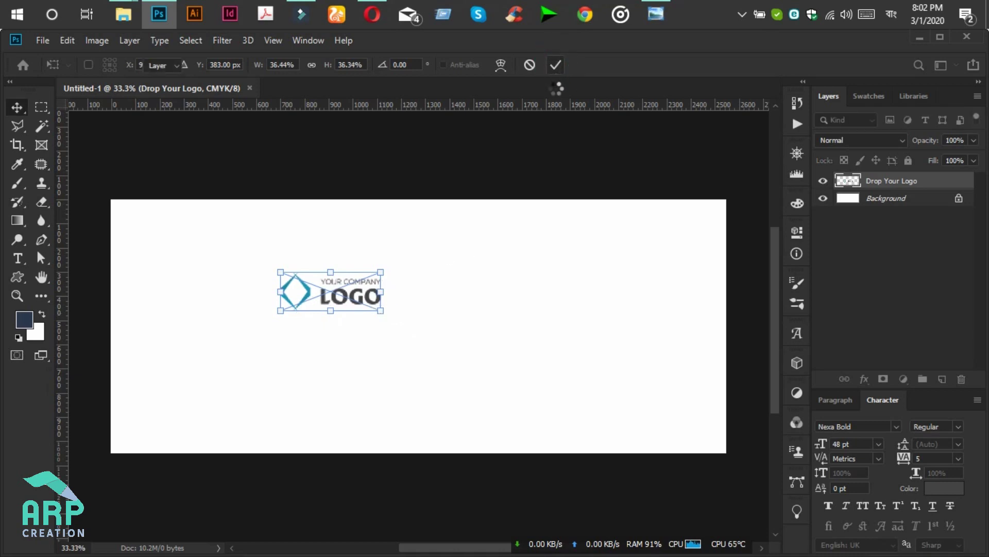
{"action": "key", "text": "ctrl+t"}
{"action": "left_click_drag", "start_coordinate": [380, 311], "coordinate": [190, 236]}
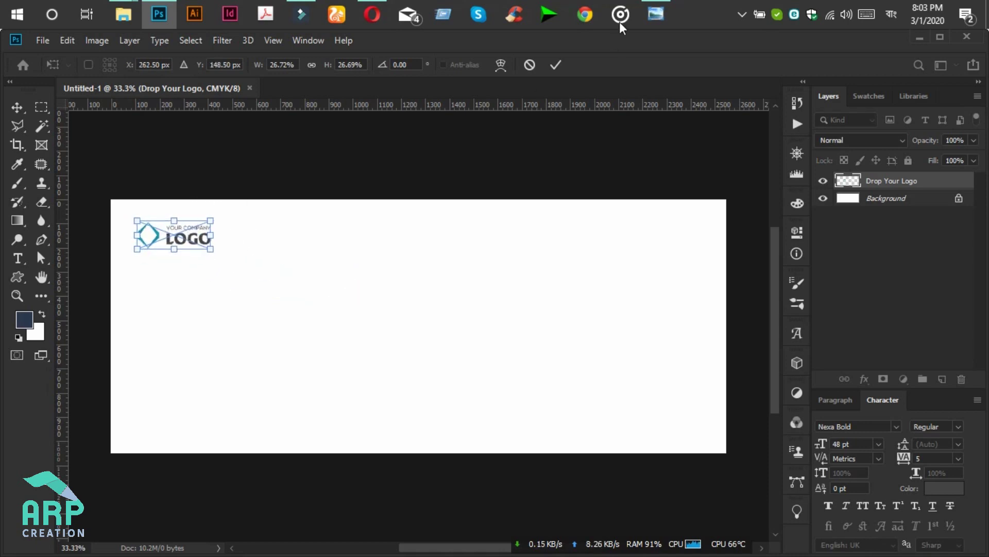
{"action": "left_click", "coordinate": [557, 65]}
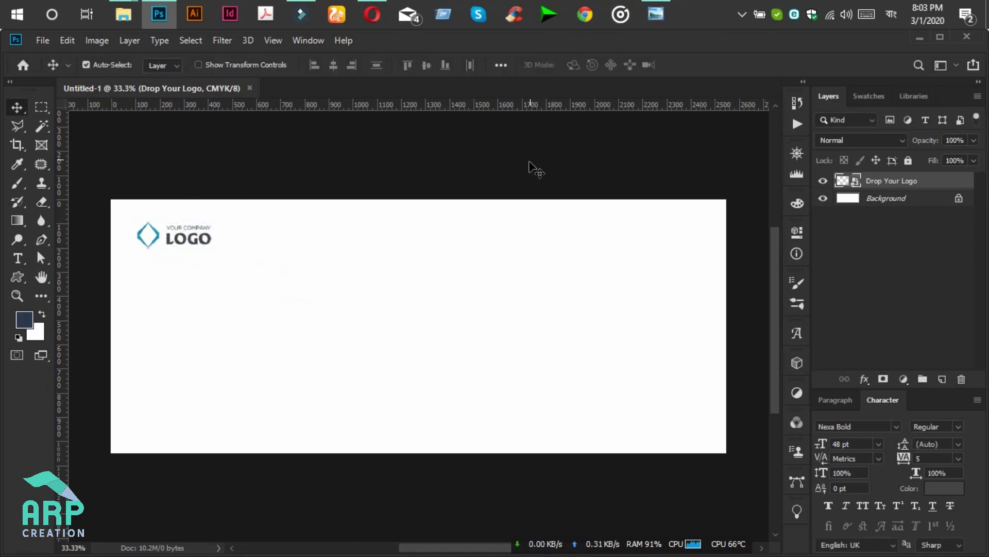
Add vertical guides at the logo's left edge and at about 965 px across the canvas.
{"action": "left_click", "coordinate": [63, 223]}
{"action": "left_click_drag", "start_coordinate": [63, 223], "coordinate": [2, 271]}
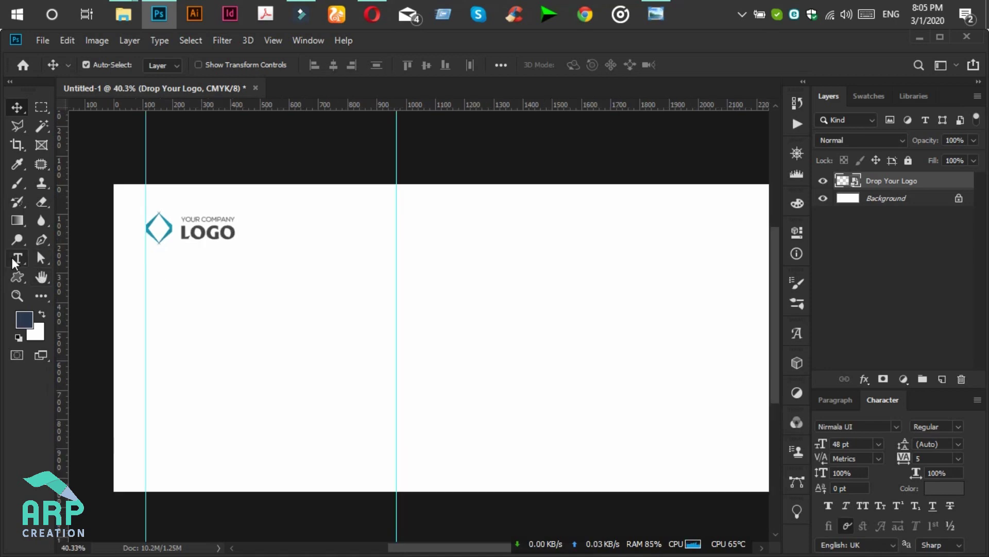
Add a text layer reading SHOP near the logo, starting by the left guide.
{"action": "left_click", "coordinate": [15, 259]}
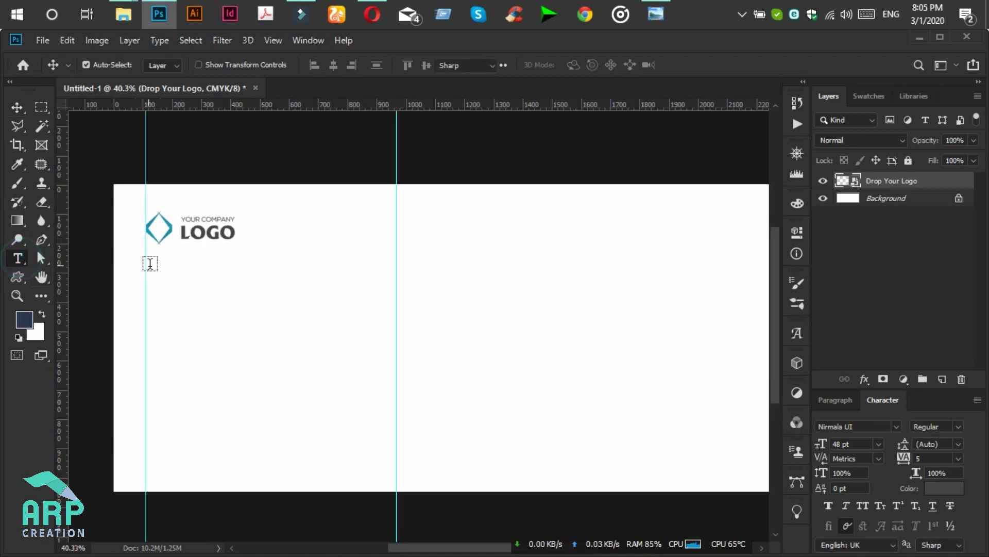
{"action": "left_click", "coordinate": [152, 276]}
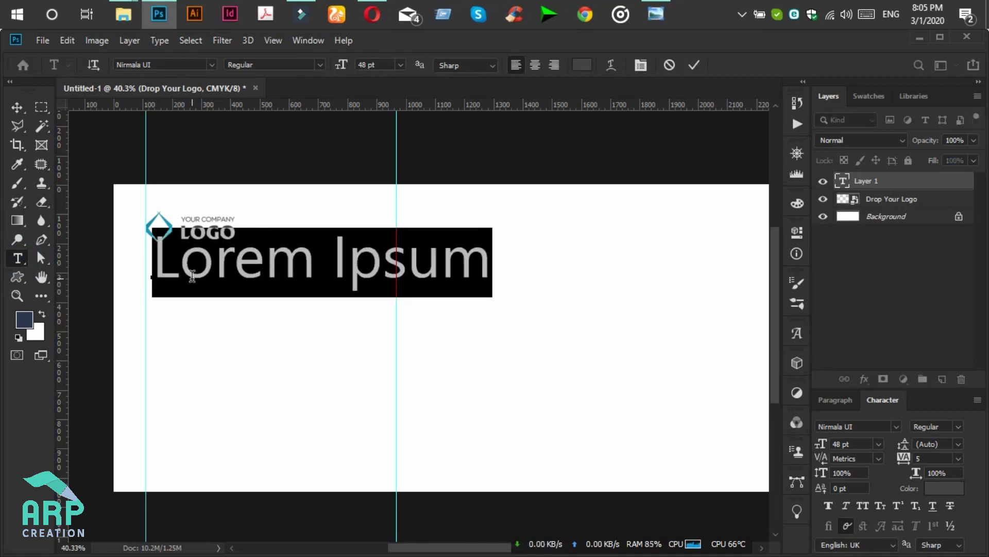
{"action": "type", "text": "SHOP"}
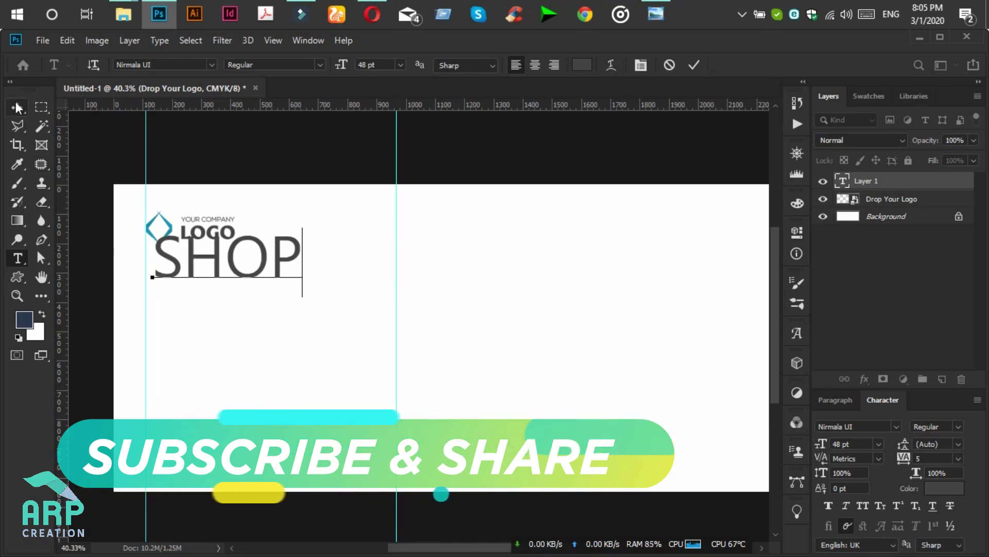
{"action": "key", "text": "ctrl+Return"}
{"action": "key", "text": "v"}
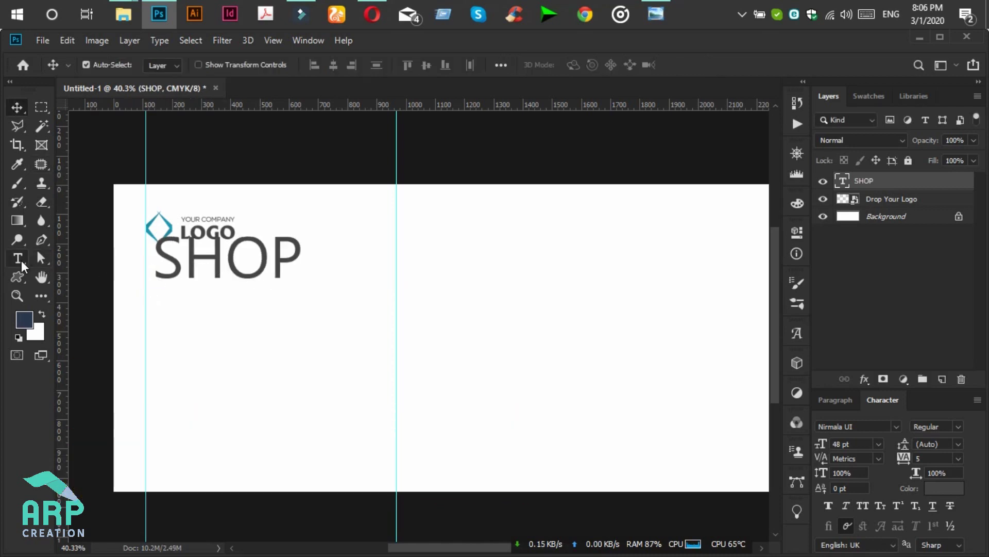
Change the SHOP text's font to Nexa Bold and move it below the logo, aligned with the left guide.
{"action": "left_click", "coordinate": [18, 258]}
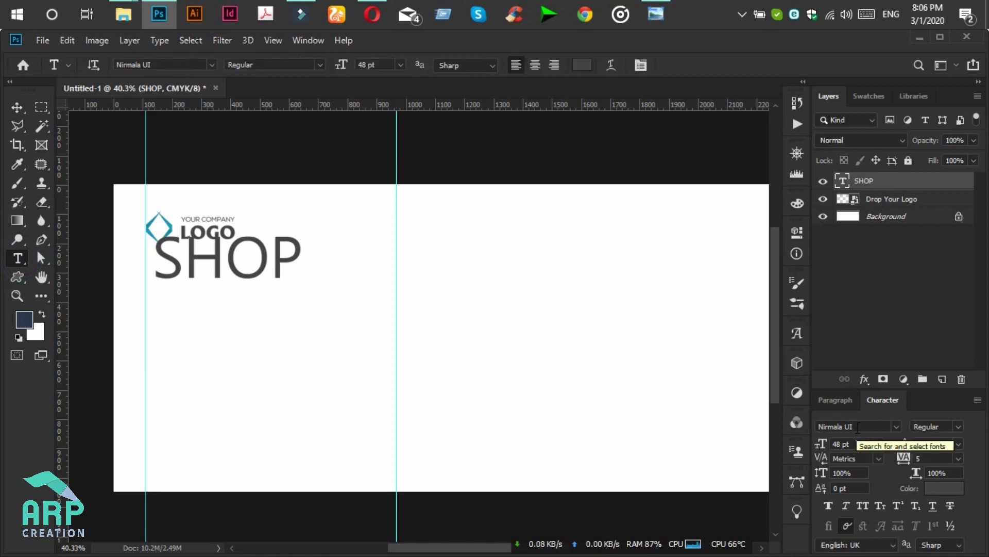
{"action": "left_click", "coordinate": [858, 427]}
{"action": "type", "text": "NEX"}
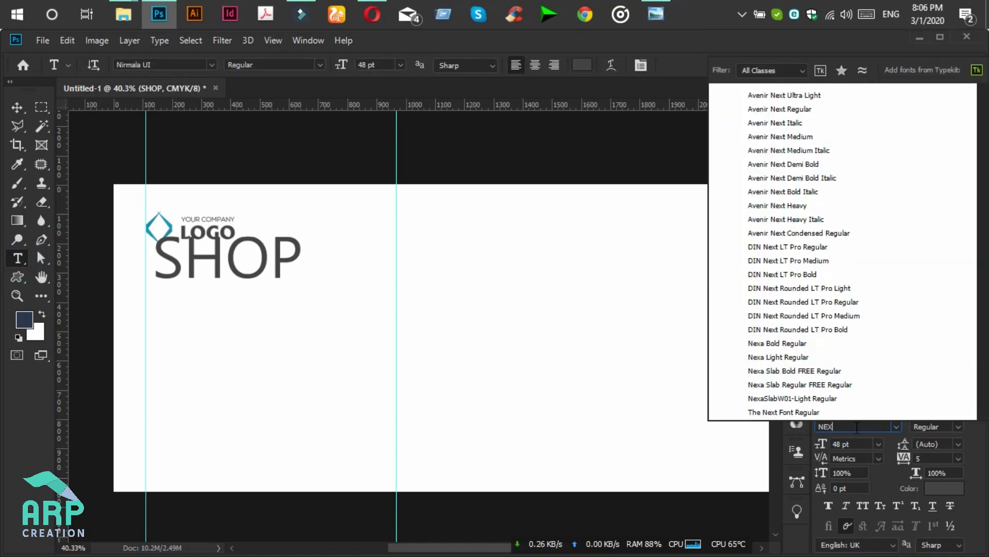
{"action": "type", "text": "A BOLD"}
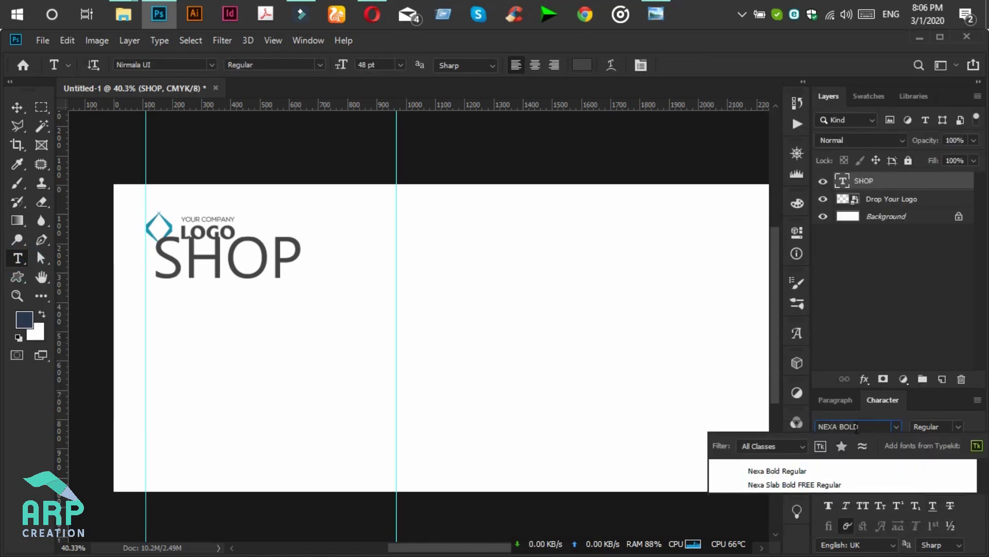
{"action": "key", "text": "Return"}
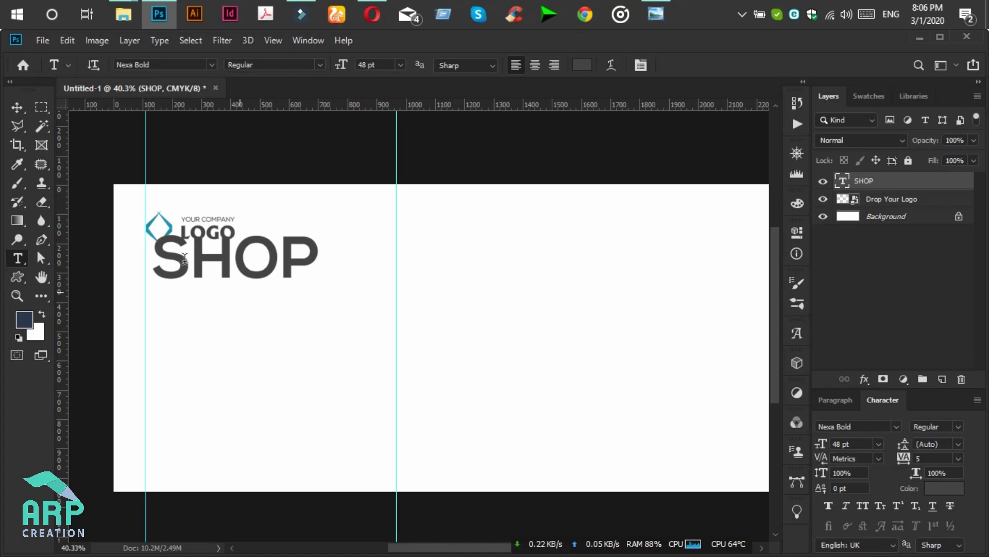
{"action": "left_click", "coordinate": [17, 107]}
{"action": "left_click_drag", "start_coordinate": [225, 263], "coordinate": [220, 290]}
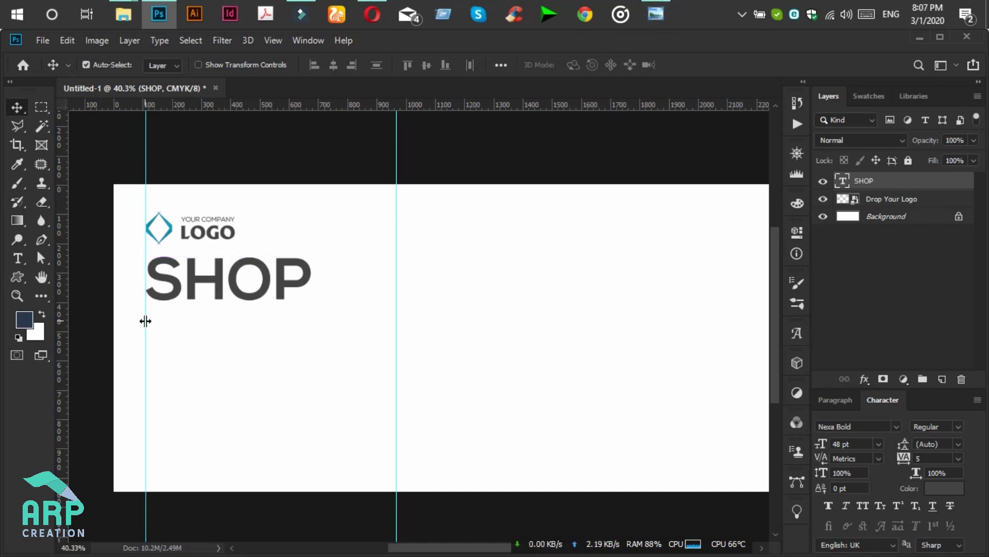
Add a second text layer reading GIFT VOUCHER beneath the SHOP heading.
{"action": "left_click", "coordinate": [18, 262]}
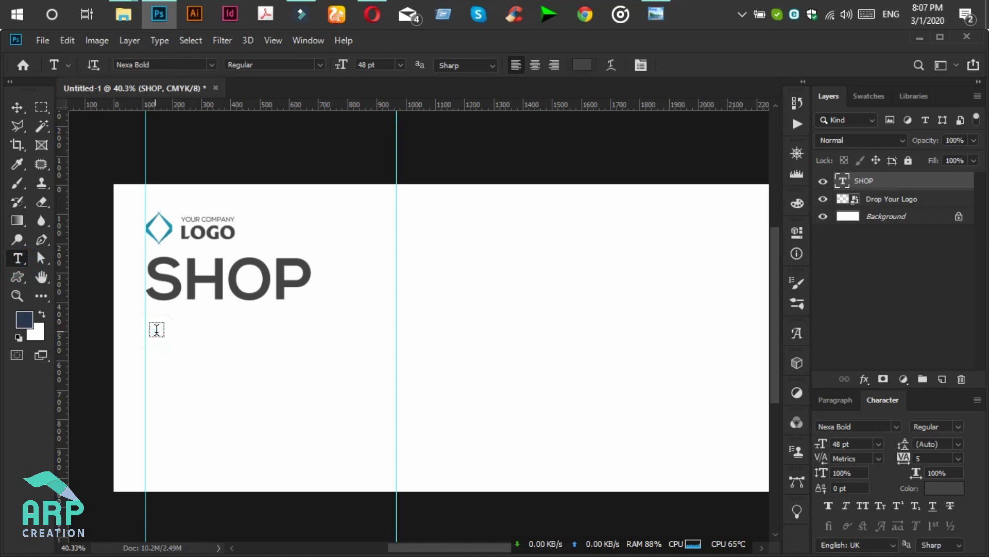
{"action": "left_click", "coordinate": [155, 328]}
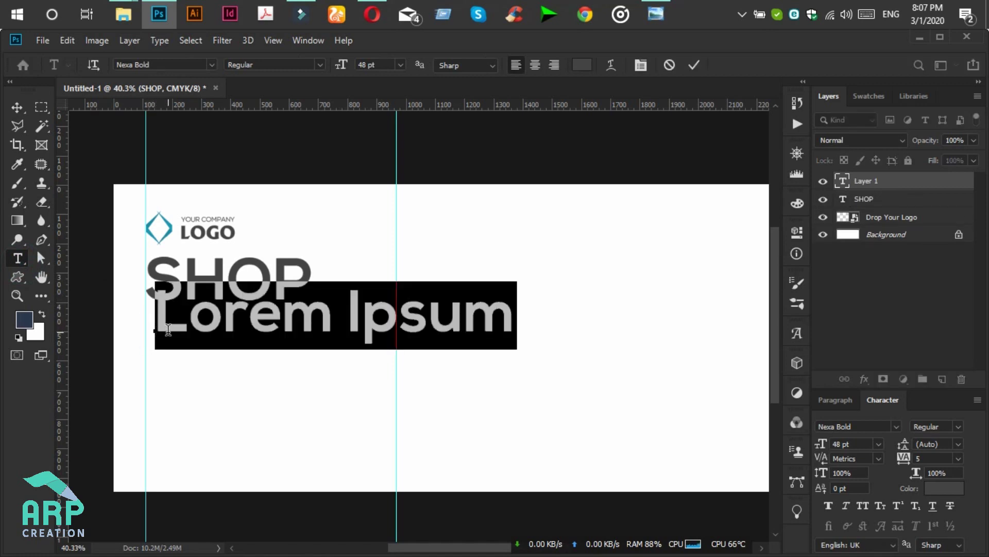
{"action": "key", "text": "Right"}
{"action": "key", "text": "Right"}
{"action": "key", "text": "Right"}
{"action": "key", "text": "Right"}
{"action": "key", "text": "Right"}
{"action": "key", "text": "Right"}
{"action": "type", "text": "GIFT VOUCHER"}
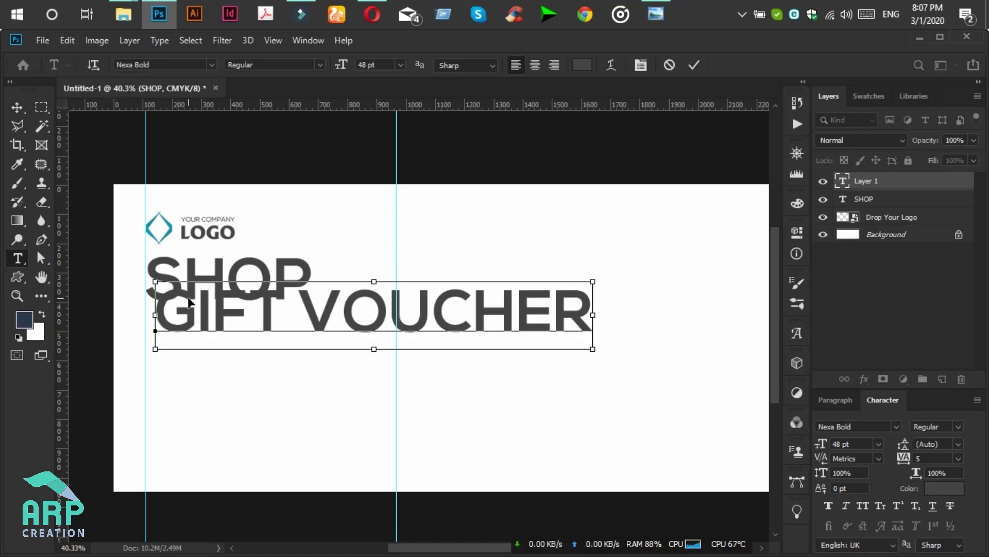
Set the GIFT VOUCHER text to Nexa Light at 22 pt.
{"action": "key", "text": "ctrl+a"}
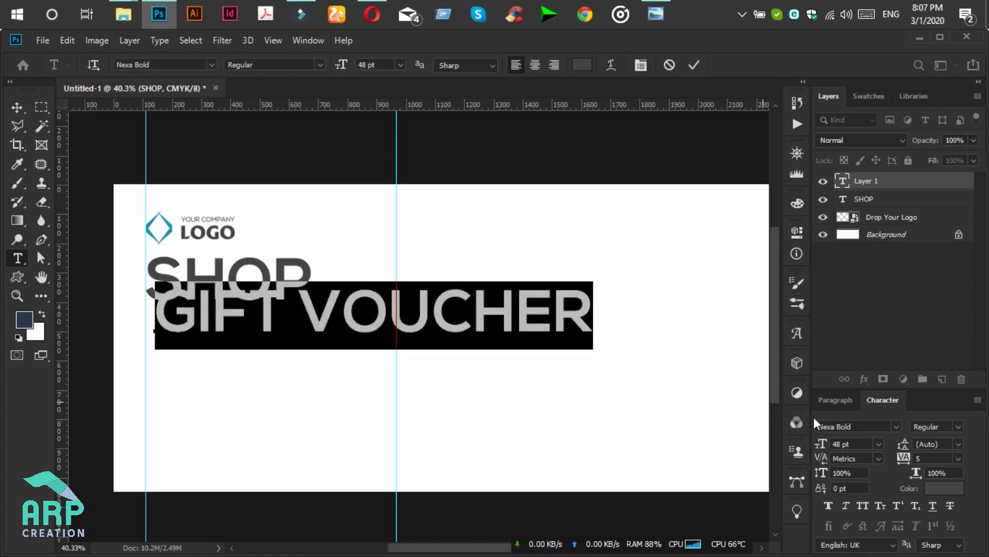
{"action": "left_click", "coordinate": [866, 425]}
{"action": "double_click", "coordinate": [866, 425]}
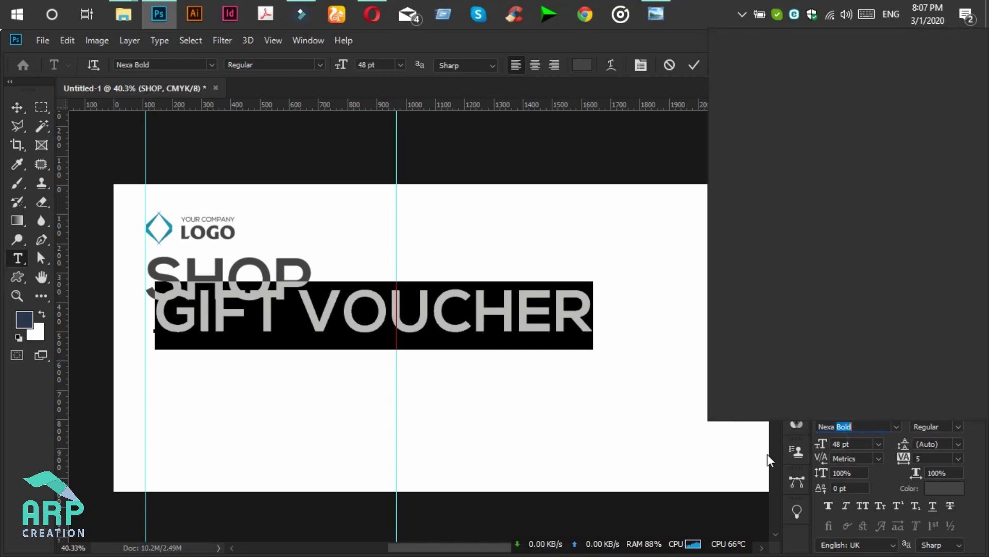
{"action": "type", "text": "LIGHT"}
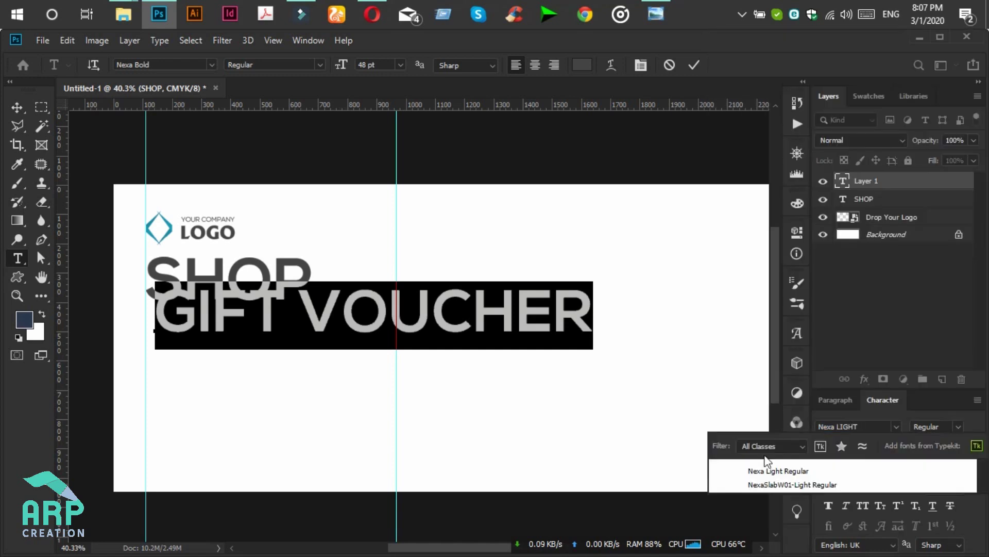
{"action": "left_click", "coordinate": [773, 470]}
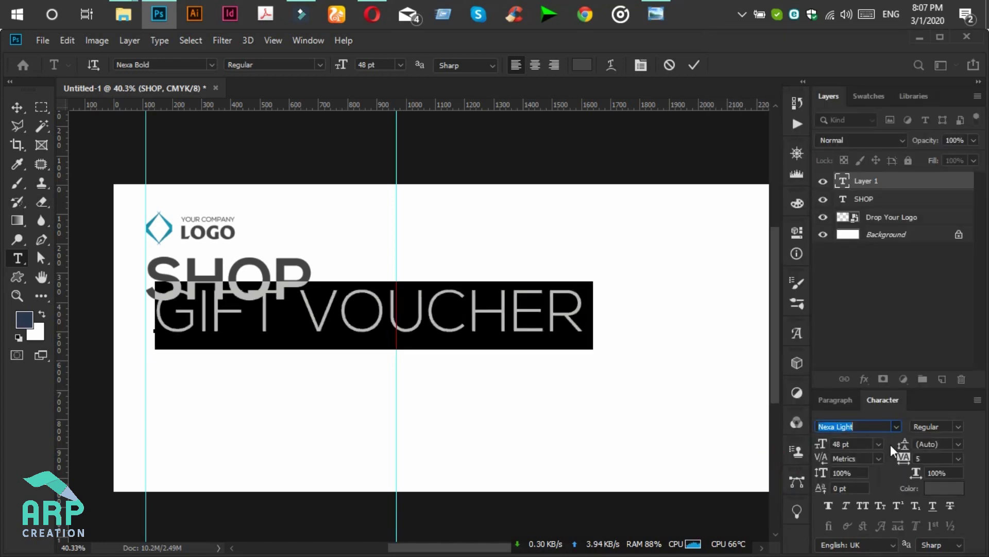
{"action": "left_click", "coordinate": [850, 444]}
{"action": "type", "text": "22"}
{"action": "key", "text": "Return"}
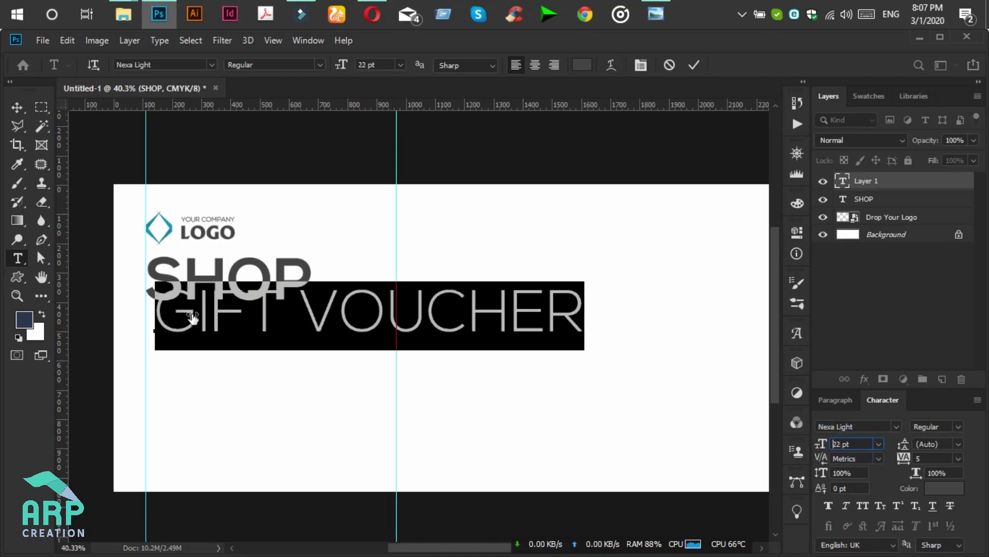
{"action": "left_click", "coordinate": [17, 108]}
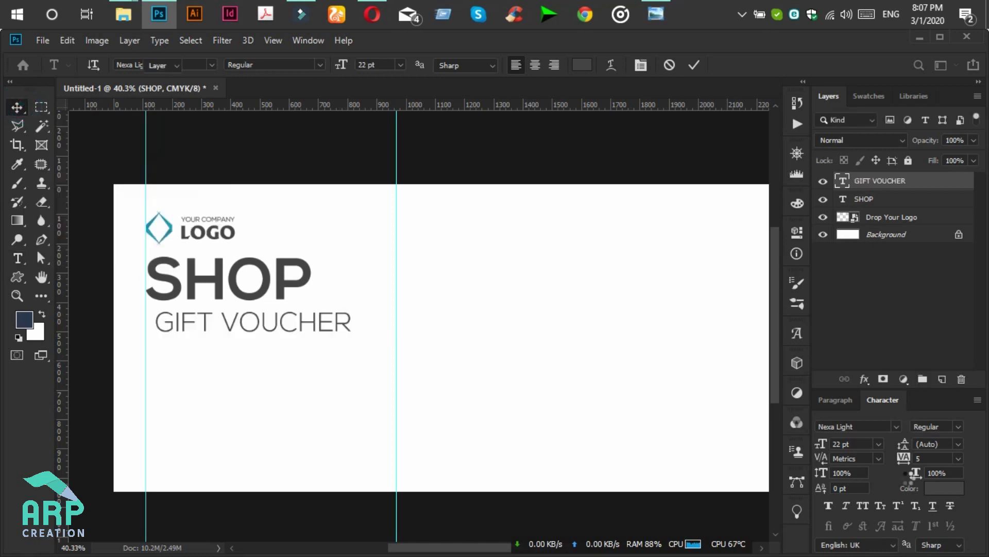
Sample the logo's teal as the foreground colour and apply it to the GIFT VOUCHER text.
{"action": "left_click", "coordinate": [941, 495]}
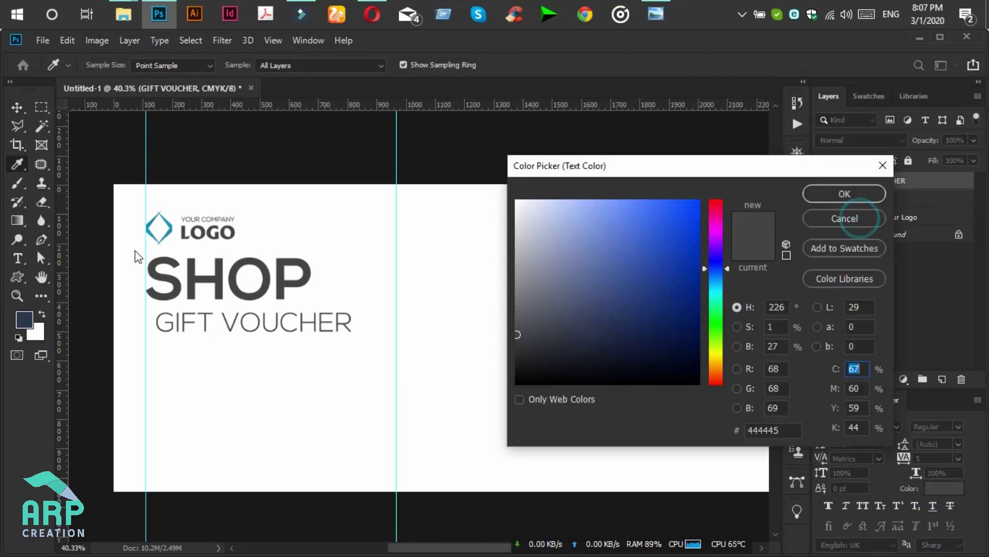
{"action": "key", "text": "Escape"}
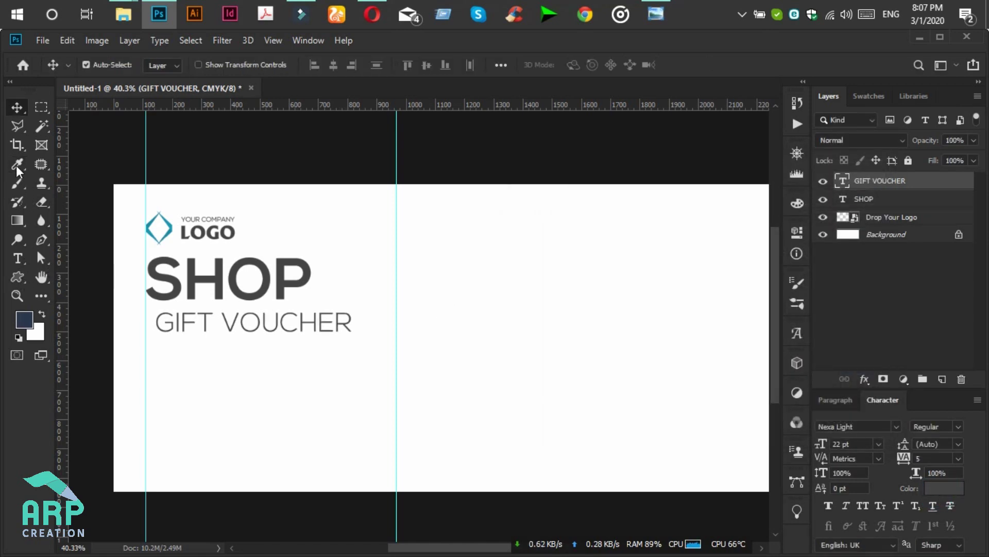
{"action": "left_click", "coordinate": [17, 164]}
{"action": "scroll", "coordinate": [155, 225], "scroll_direction": "up", "scroll_amount": 3}
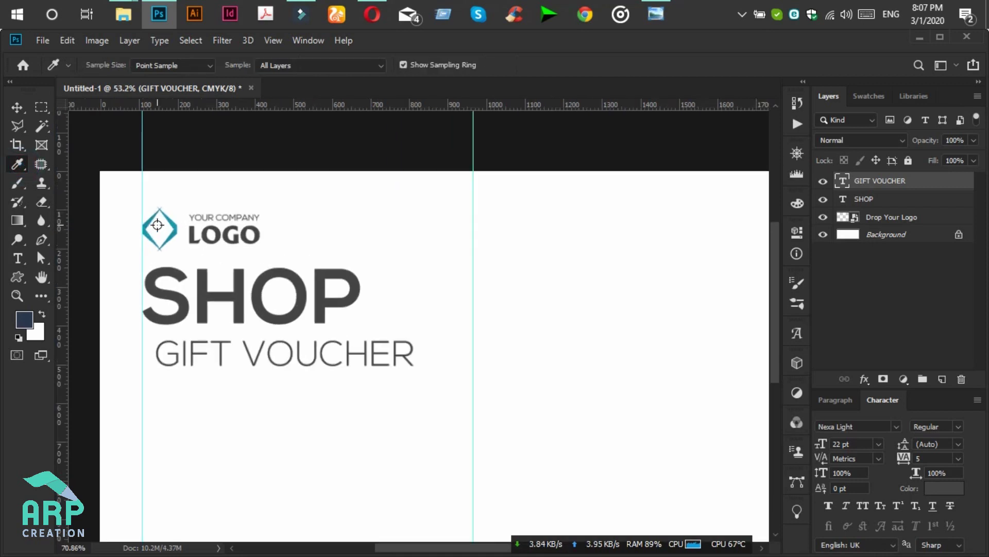
{"action": "left_click", "coordinate": [181, 223]}
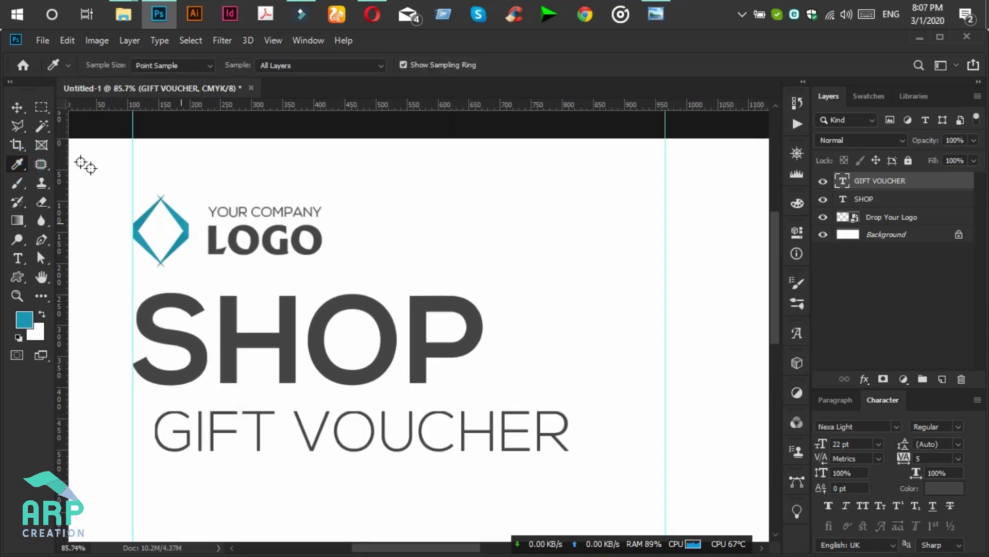
{"action": "left_click", "coordinate": [17, 107]}
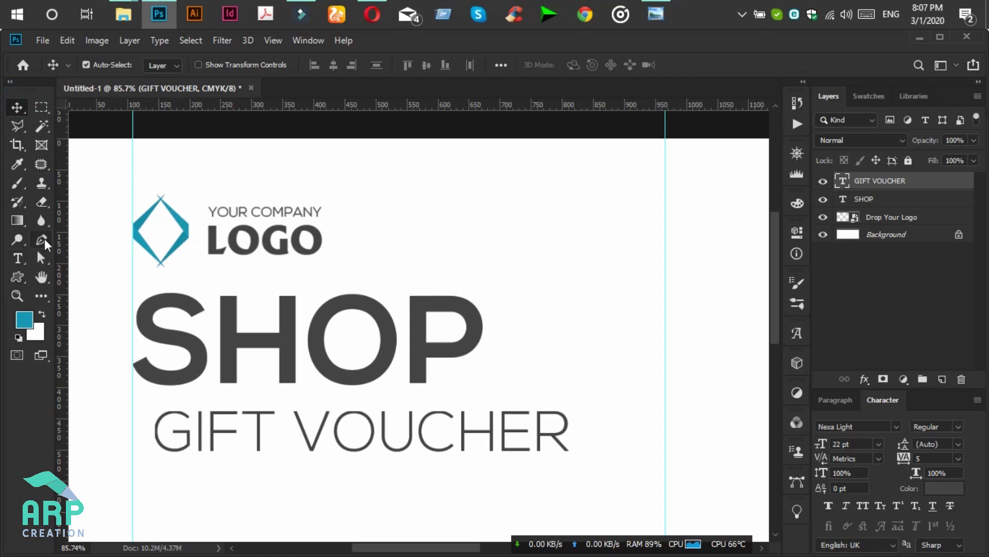
{"action": "left_click", "coordinate": [930, 490]}
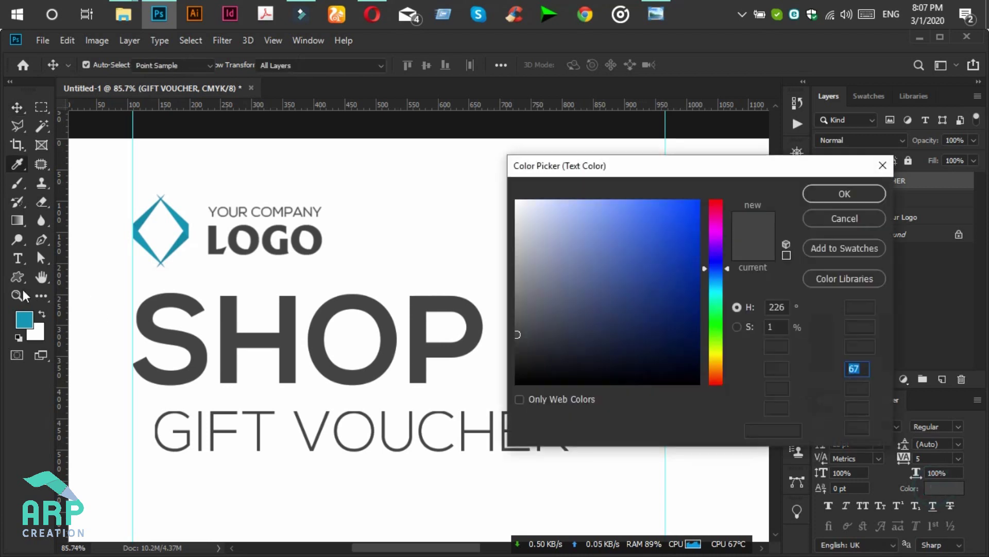
{"action": "left_click", "coordinate": [24, 318]}
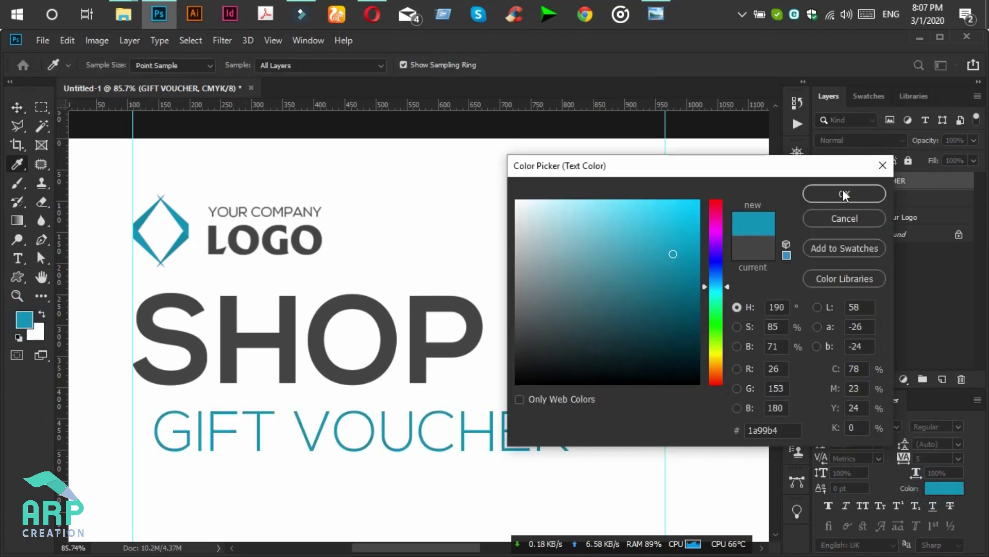
{"action": "left_click", "coordinate": [844, 195]}
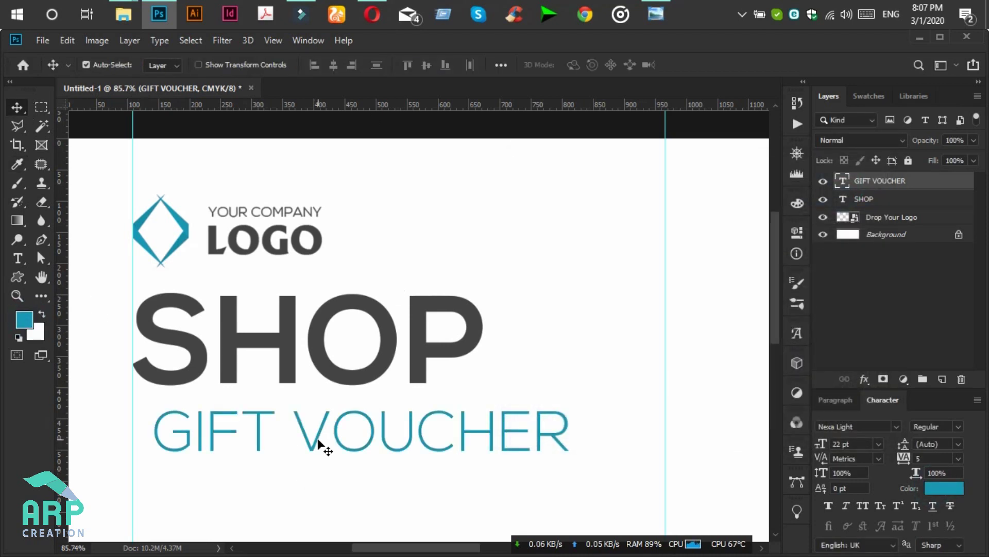
Move the GIFT VOUCHER text sideways so it starts at the left guide, directly beneath SHOP.
{"action": "scroll", "coordinate": [318, 441], "scroll_direction": "down", "scroll_amount": 3}
{"action": "mouse_move", "coordinate": [315, 442]}
{"action": "left_mouse_down"}
{"action": "mouse_move", "coordinate": [291, 453]}
{"action": "mouse_move", "coordinate": [301, 453]}
{"action": "mouse_move", "coordinate": [298, 441]}
{"action": "left_mouse_up"}
{"action": "scroll", "coordinate": [382, 454], "scroll_direction": "down", "scroll_amount": 2}
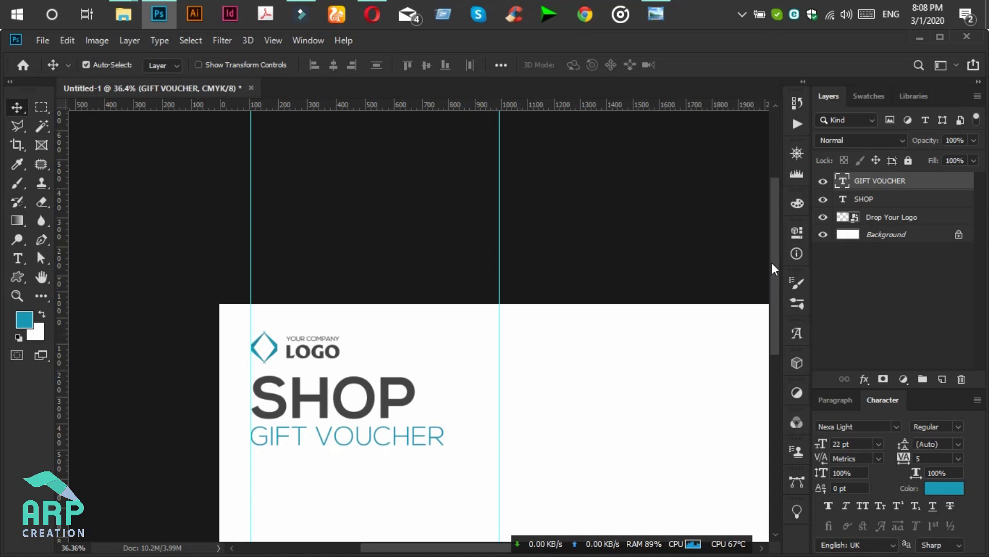
{"action": "scroll", "coordinate": [771, 267], "scroll_direction": "down", "scroll_amount": 1}
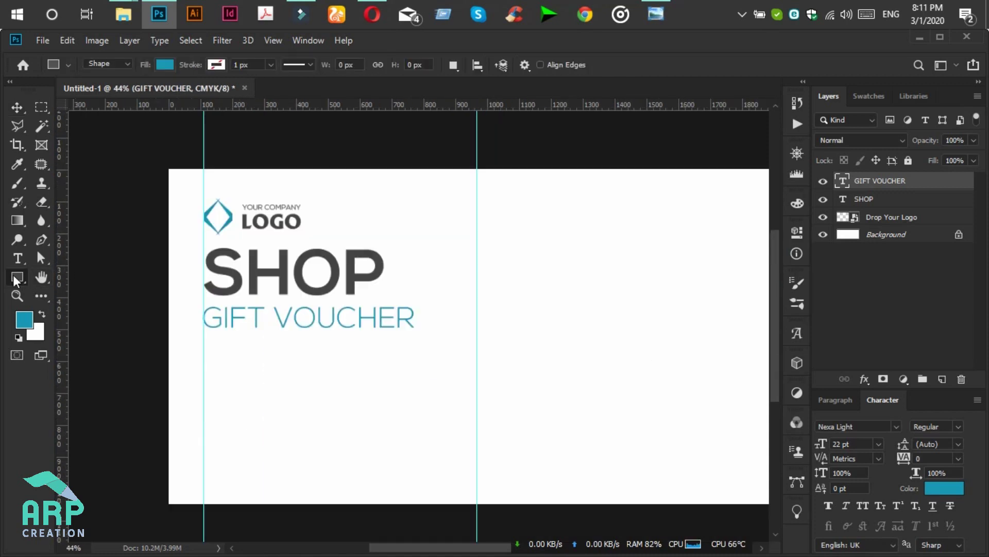
Draw a rounded rectangle about 277 x 83 px with a 10 px radius below GIFT VOUCHER, starting at the left guide.
{"action": "right_click", "coordinate": [15, 277]}
{"action": "left_click", "coordinate": [48, 291]}
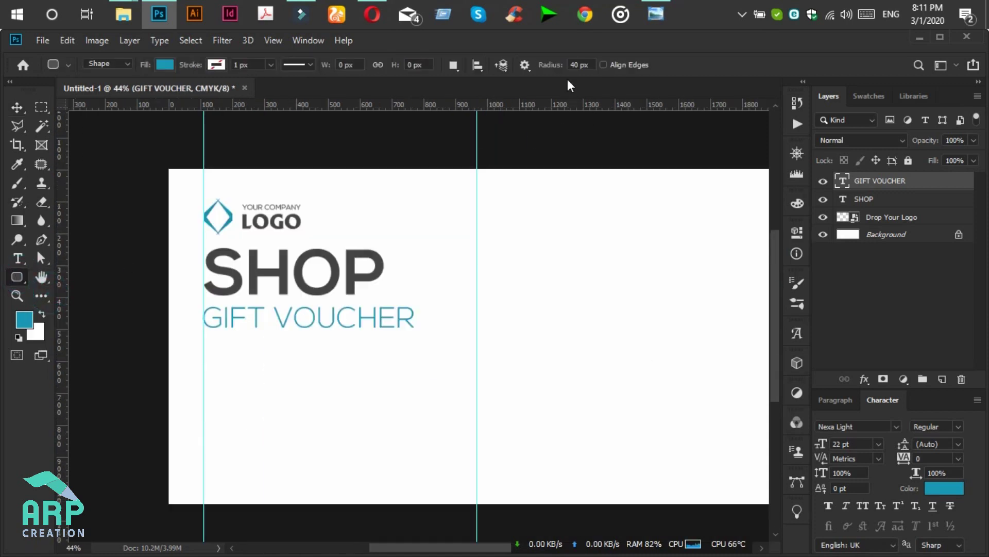
{"action": "left_click", "coordinate": [574, 66]}
{"action": "left_click_drag", "start_coordinate": [204, 344], "coordinate": [292, 371]}
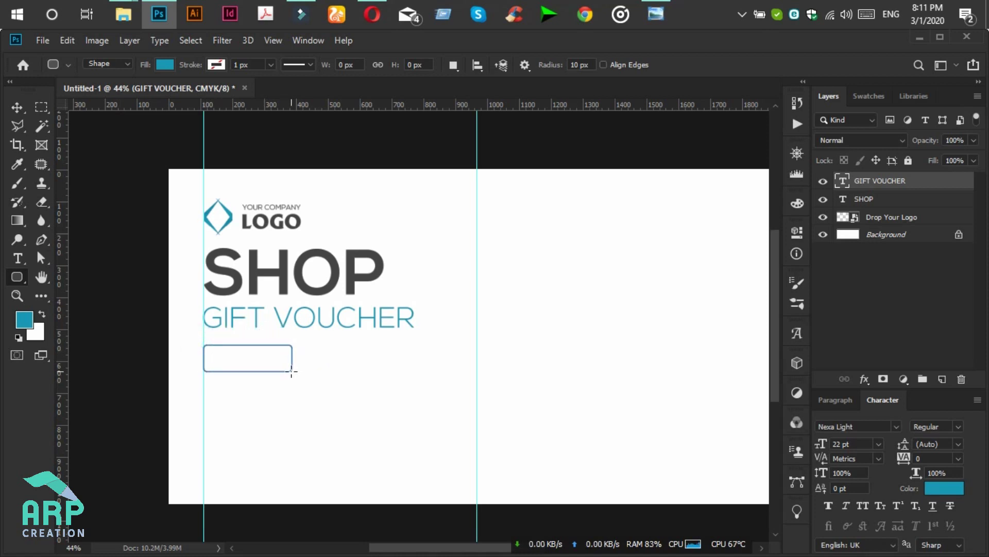
{"action": "left_click", "coordinate": [664, 19]}
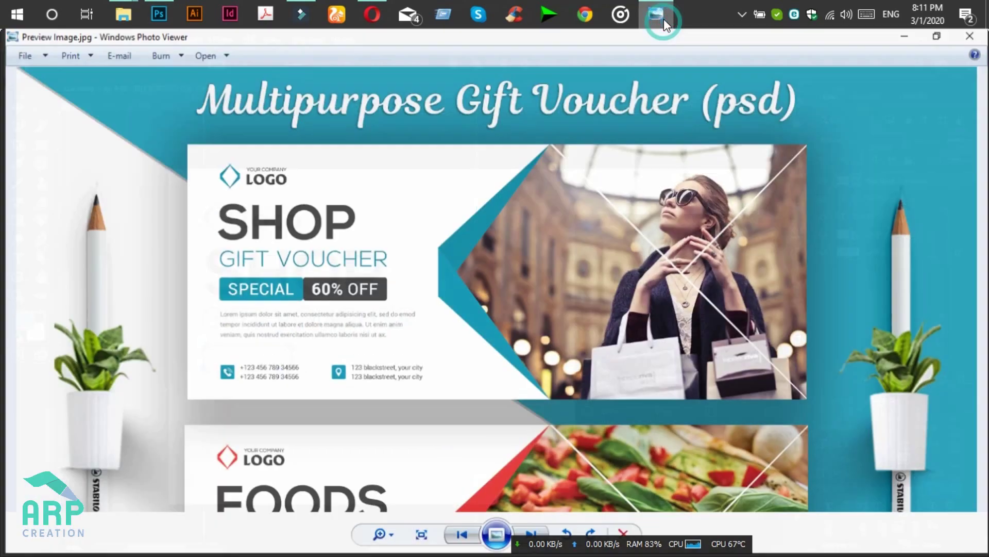
{"action": "left_click", "coordinate": [664, 19]}
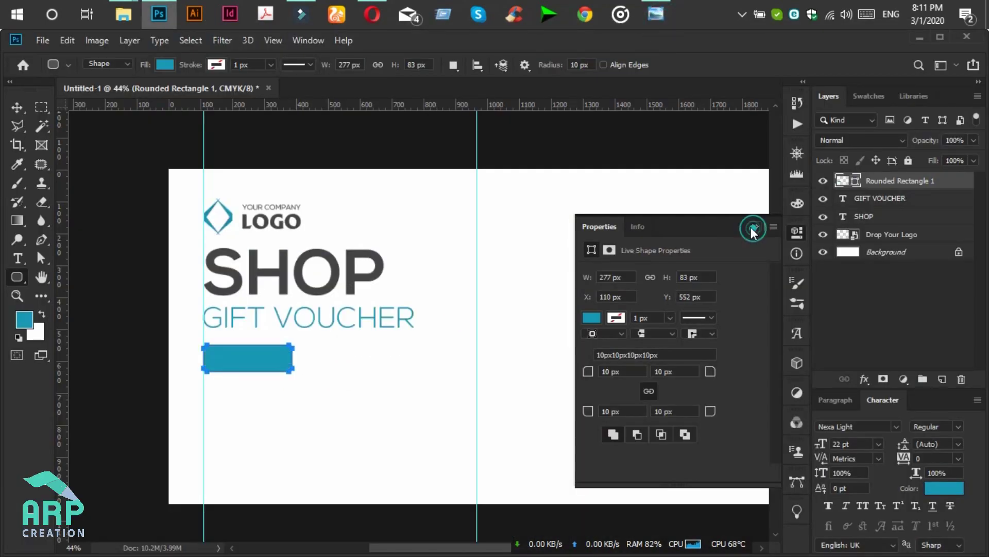
{"action": "left_click", "coordinate": [754, 227]}
{"action": "left_click", "coordinate": [17, 108]}
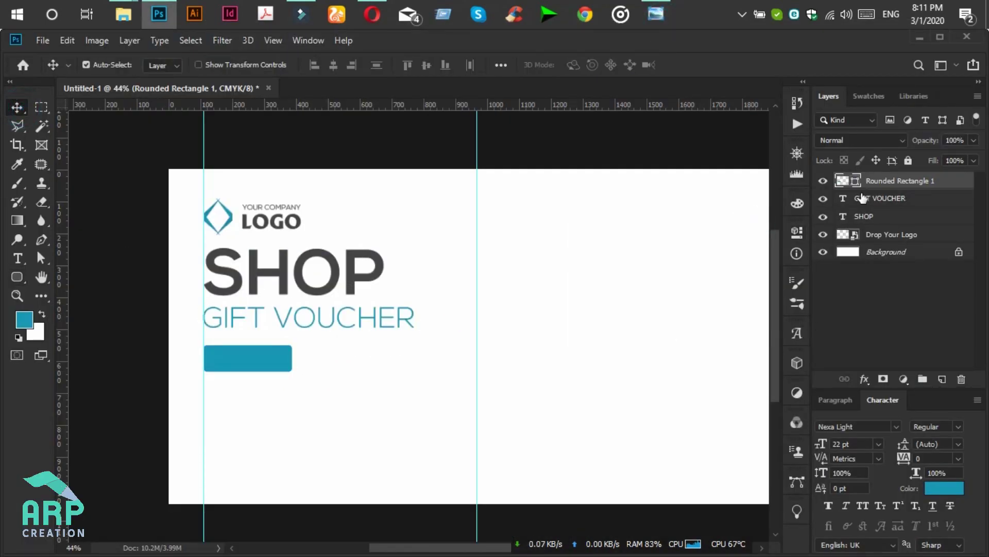
Recolour the rounded rectangle with the dark grey sampled from the SHOP text.
{"action": "scroll", "coordinate": [246, 362], "scroll_direction": "up", "scroll_amount": 2}
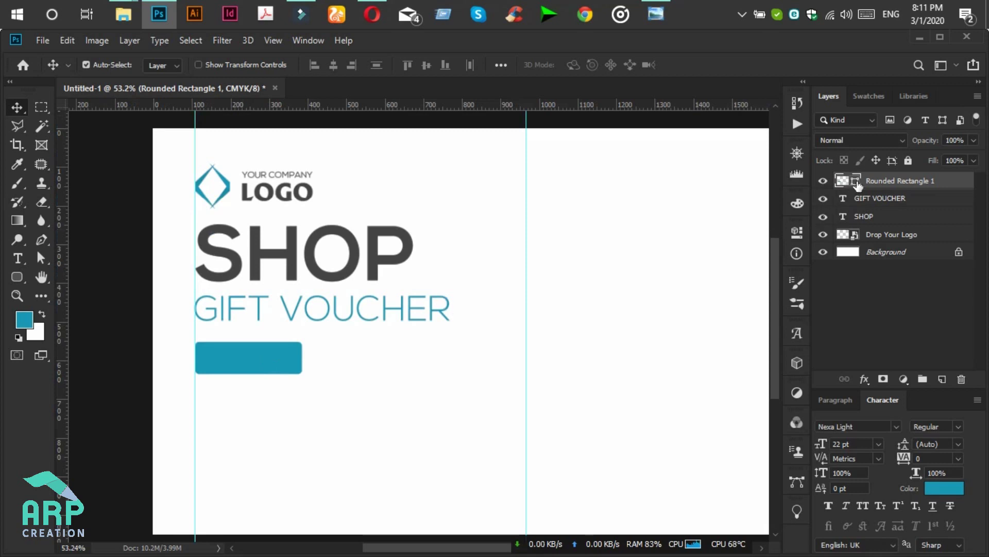
{"action": "double_click", "coordinate": [856, 185]}
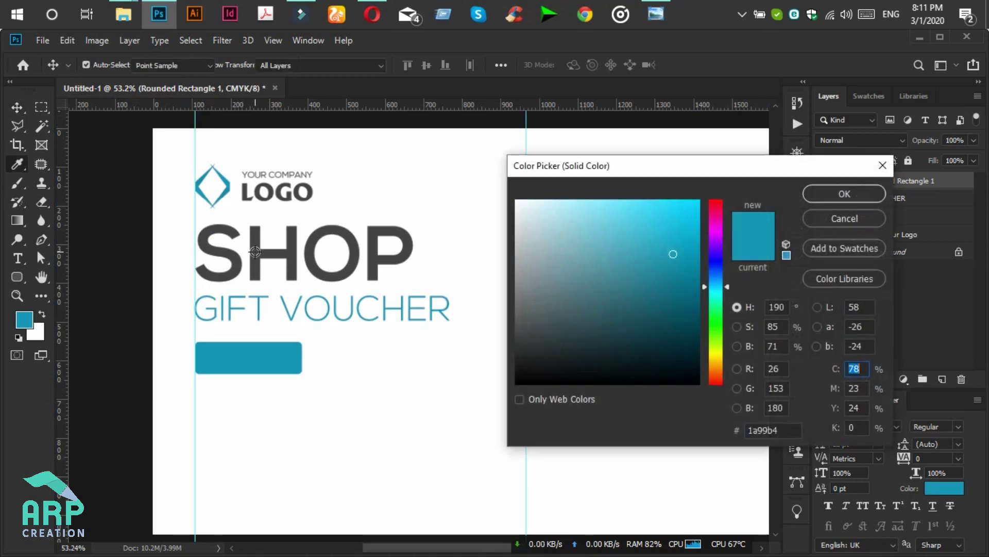
{"action": "left_click", "coordinate": [257, 252]}
{"action": "left_click", "coordinate": [841, 196]}
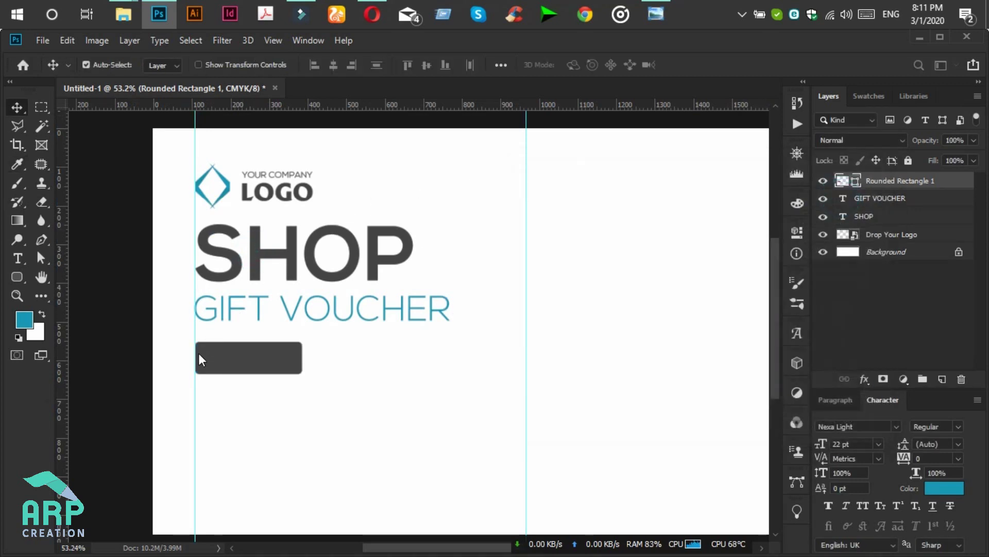
Duplicate the grey rectangle directly beside the original and fill the copy with the logo's teal.
{"action": "left_click_drag", "start_coordinate": [256, 359], "coordinate": [364, 366]}
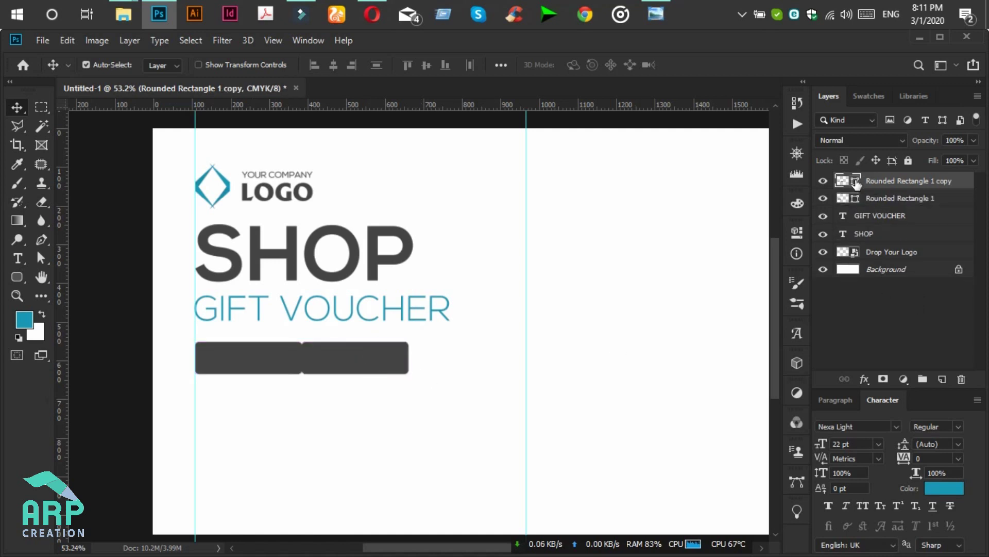
{"action": "double_click", "coordinate": [856, 182]}
{"action": "left_click_drag", "start_coordinate": [224, 185], "coordinate": [228, 184]}
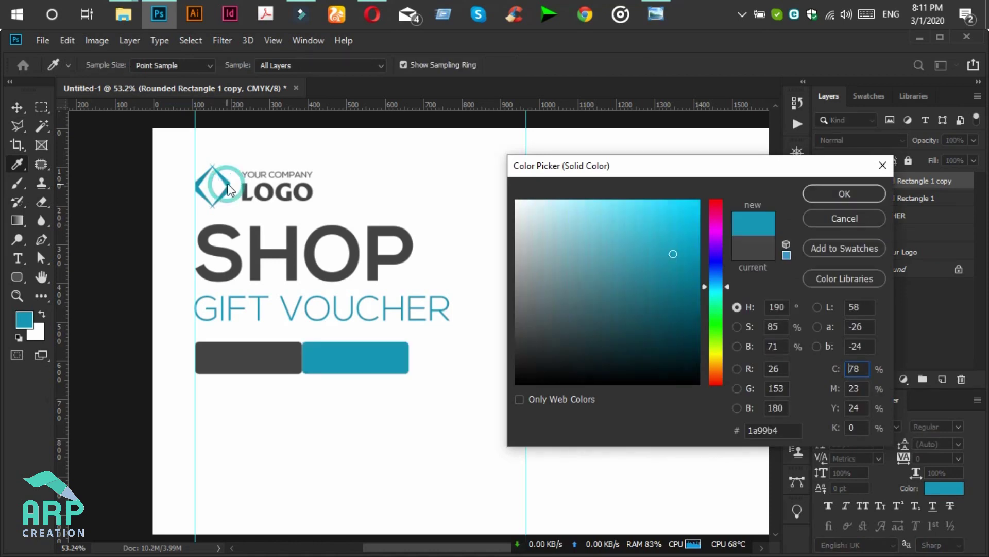
{"action": "left_click", "coordinate": [826, 196]}
Check the reference preview image, then widen both rectangles together to about 119% so they end flush with the GIFT VOUCHER text.
{"action": "scroll", "coordinate": [486, 400], "scroll_direction": "down", "scroll_amount": 1}
{"action": "left_click", "coordinate": [659, 15]}
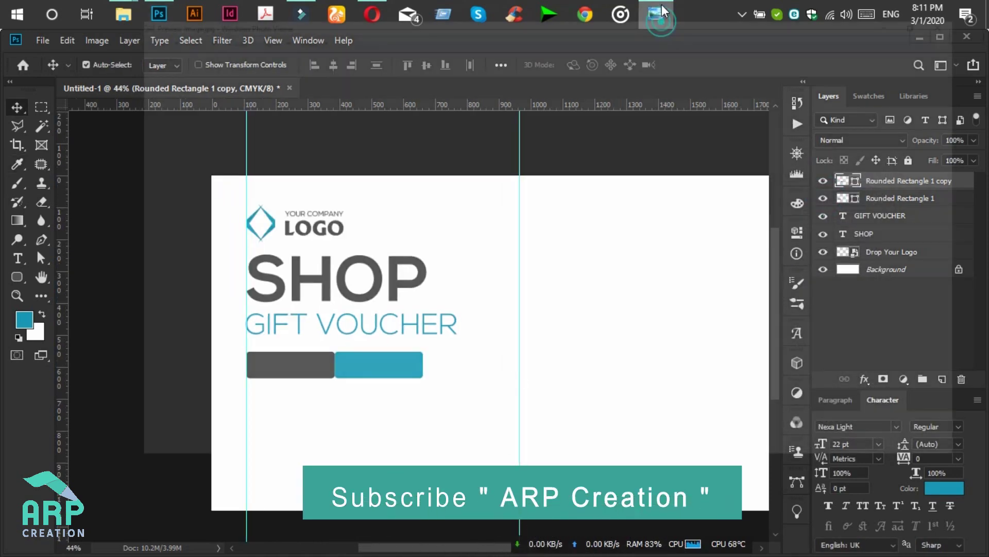
{"action": "left_click", "coordinate": [662, 4]}
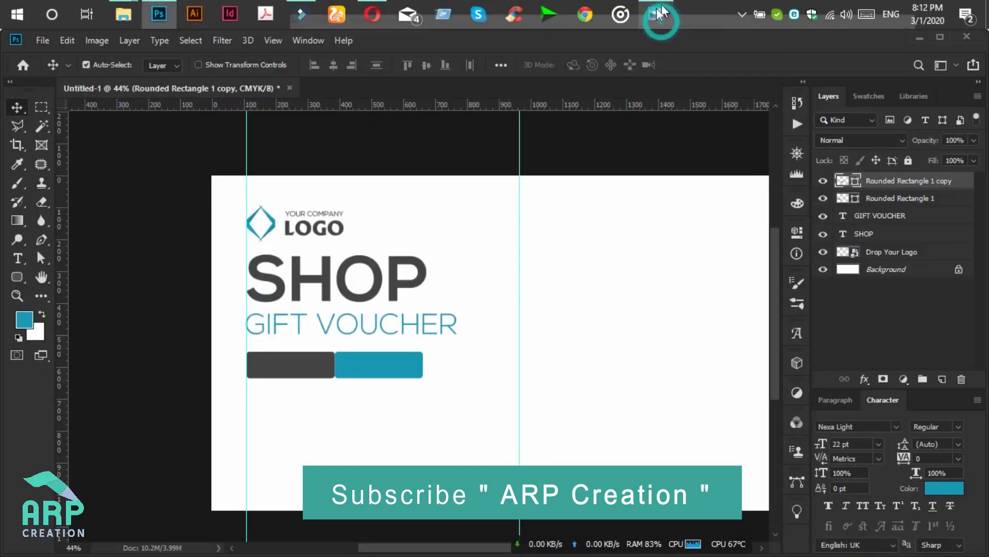
{"action": "left_click", "coordinate": [896, 200], "text": "ctrl"}
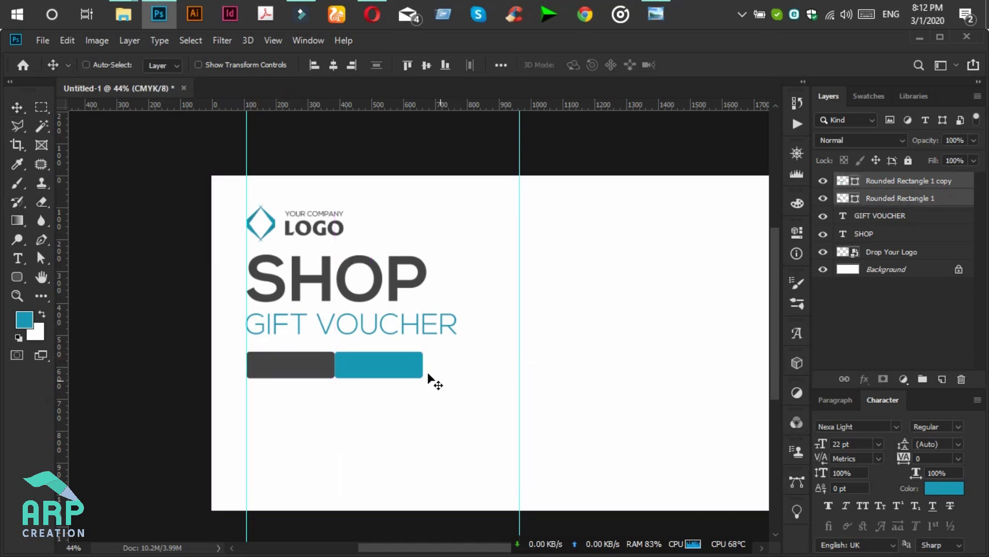
{"action": "key", "text": "ctrl+t"}
{"action": "left_click_drag", "start_coordinate": [425, 366], "coordinate": [453, 366]}
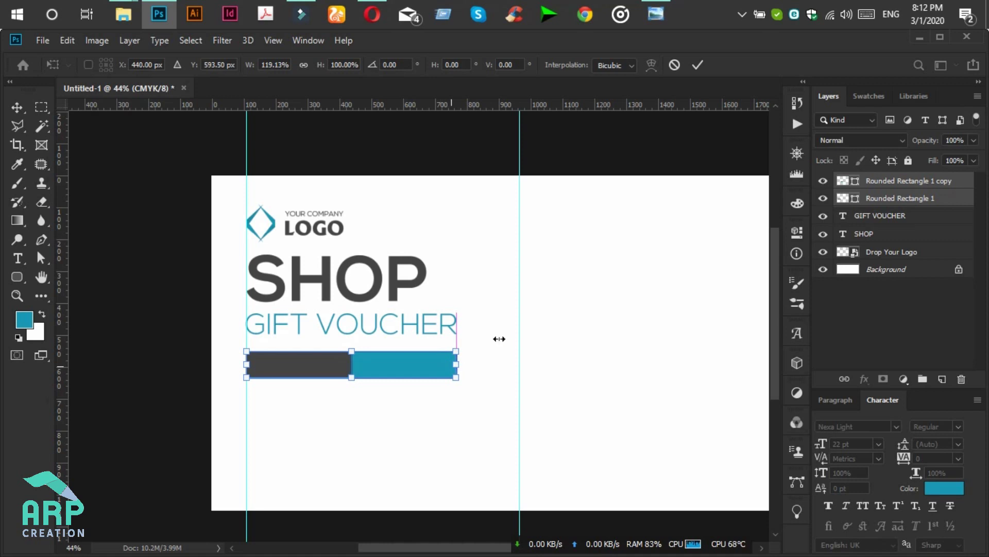
{"action": "left_click", "coordinate": [701, 65]}
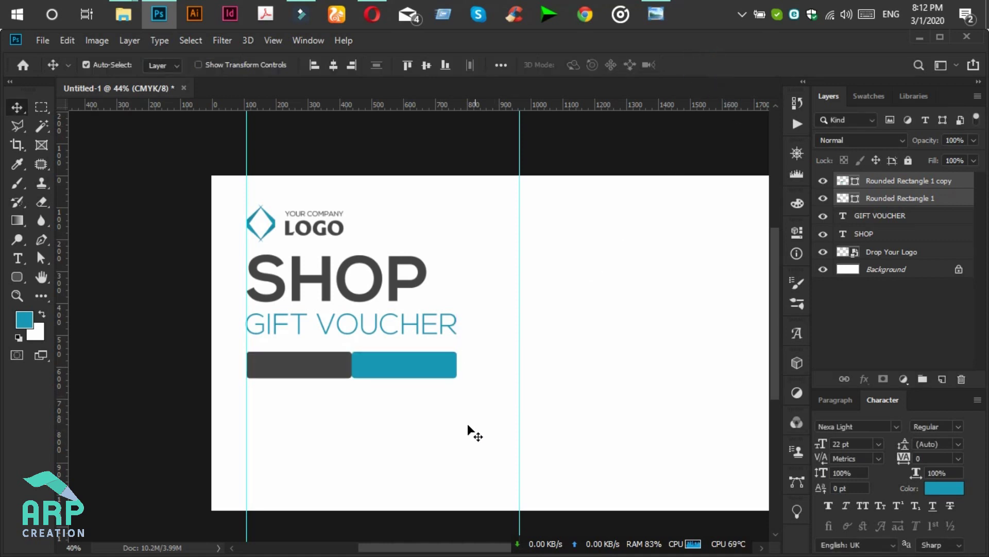
Nudge both rectangles upward to tighten the gap beneath the GIFT VOUCHER text.
{"action": "scroll", "coordinate": [469, 431], "scroll_direction": "down", "scroll_amount": 1}
{"action": "key", "text": "Up"}
{"action": "key", "text": "Up"}
{"action": "key", "text": "Up"}
{"action": "key", "text": "Up"}
{"action": "key", "text": "Up"}
{"action": "key", "text": "Up"}
{"action": "key", "text": "Up"}
{"action": "key", "text": "Up"}
{"action": "key", "text": "Up"}
{"action": "key", "text": "Up"}
{"action": "key", "text": "Up"}
{"action": "key", "text": "Up"}
{"action": "key", "text": "Up"}
{"action": "key", "text": "Up"}
{"action": "key", "text": "Up"}
{"action": "key", "text": "Up"}
{"action": "key", "text": "Up"}
{"action": "key", "text": "Up"}
{"action": "key", "text": "Up"}
{"action": "key", "text": "Up"}
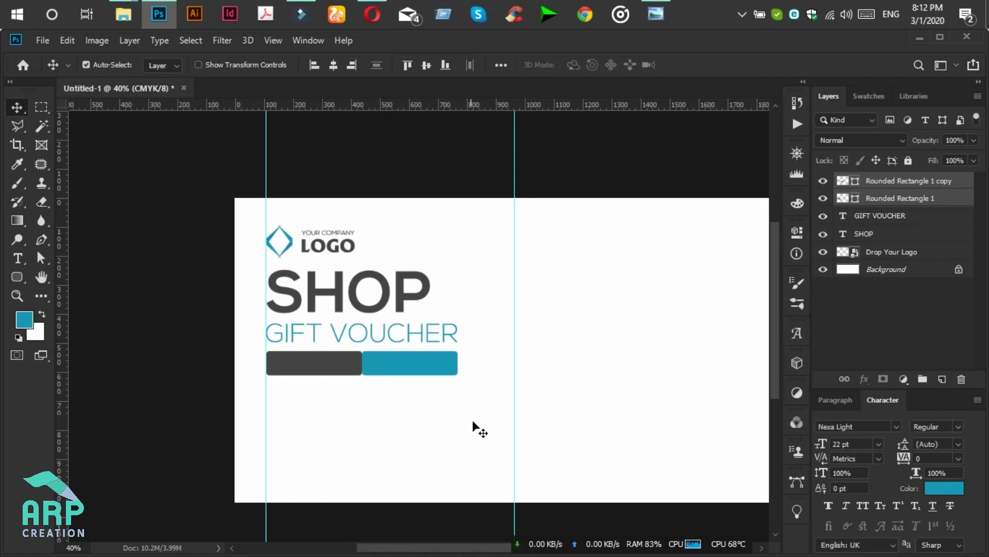
Add the text SPECIAL just beneath the rounded rectangles, checking its wording against the reference preview image.
{"action": "scroll", "coordinate": [548, 397], "scroll_direction": "up", "scroll_amount": 1}
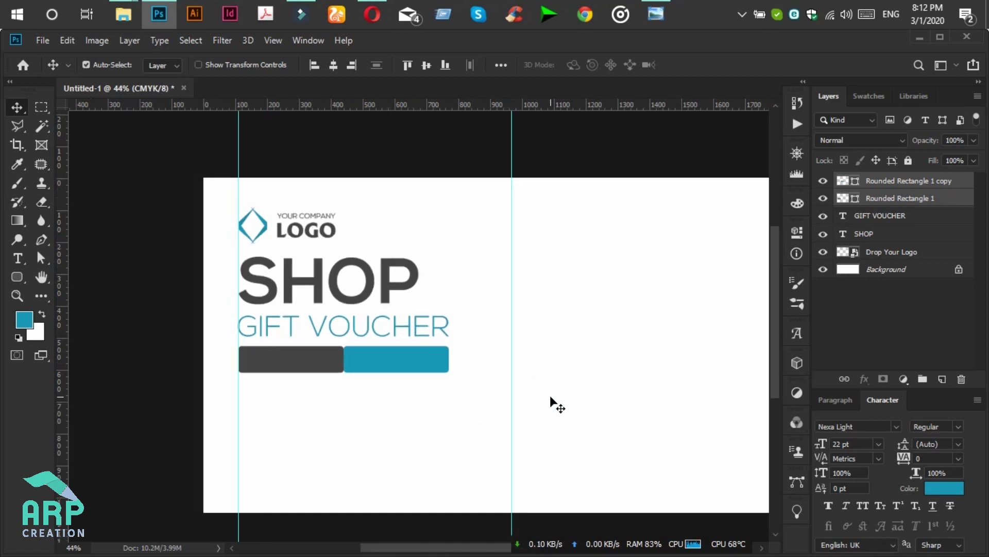
{"action": "scroll", "coordinate": [549, 395], "scroll_direction": "right", "scroll_amount": 2}
{"action": "left_click", "coordinate": [17, 258]}
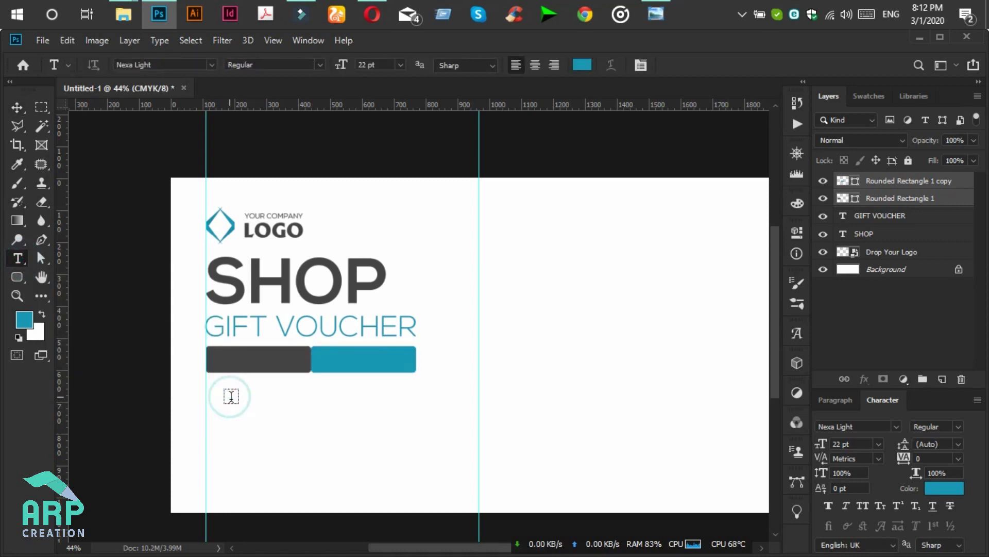
{"action": "left_click", "coordinate": [230, 396]}
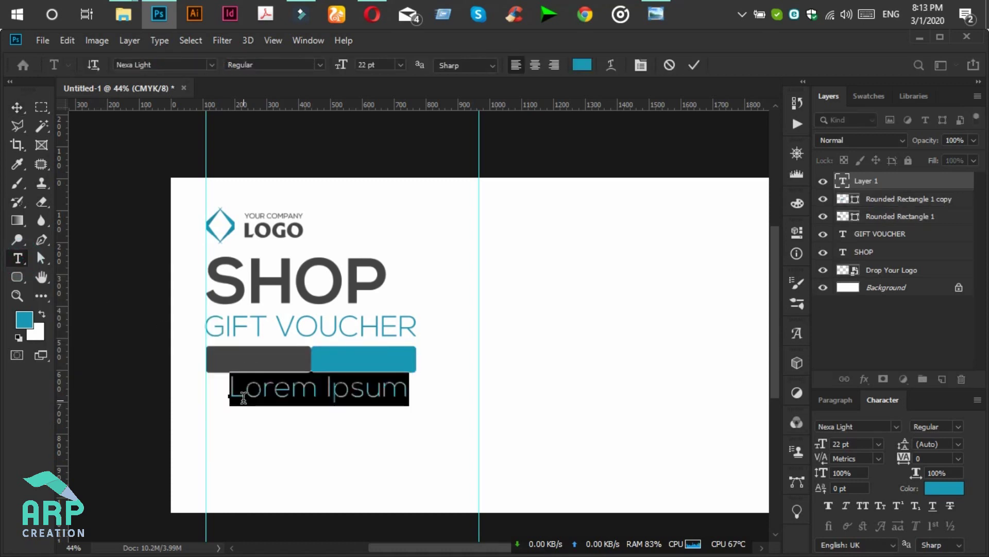
{"action": "type", "text": "SPIC"}
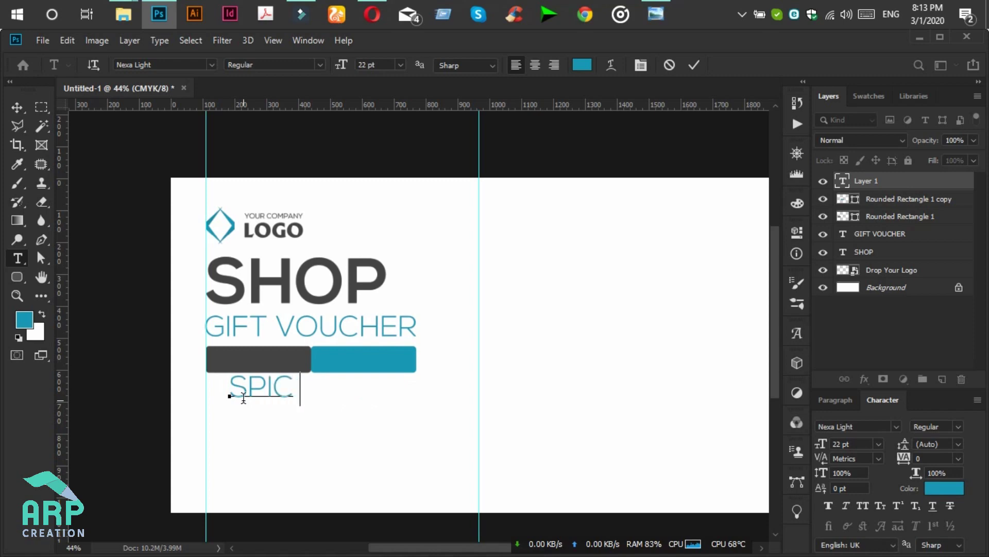
{"action": "type", "text": "IAL"}
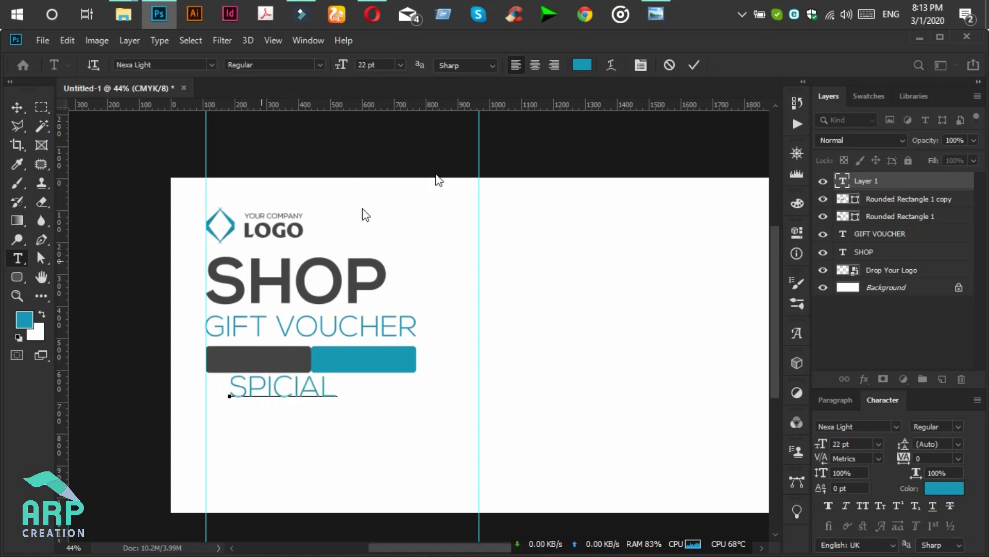
{"action": "left_click", "coordinate": [669, 14]}
{"action": "left_click", "coordinate": [669, 15]}
{"action": "left_click", "coordinate": [266, 389]}
{"action": "key", "text": "BackSpace"}
{"action": "type", "text": "E"}
{"action": "left_click", "coordinate": [17, 107]}
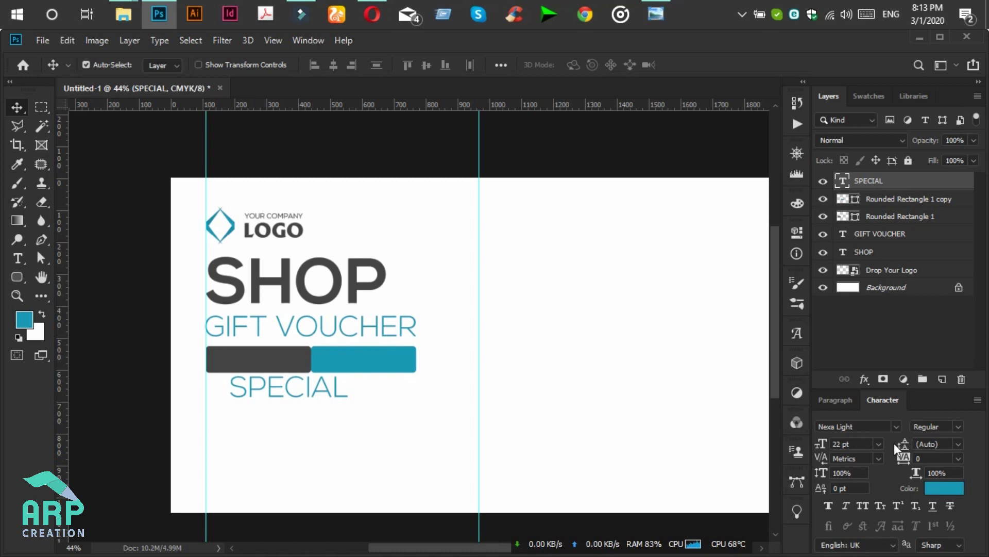
Set the SPECIAL text in Roboto Medium and colour it white (#ffffff), sampled from the page background.
{"action": "left_click", "coordinate": [863, 426]}
{"action": "type", "text": "Roboto"}
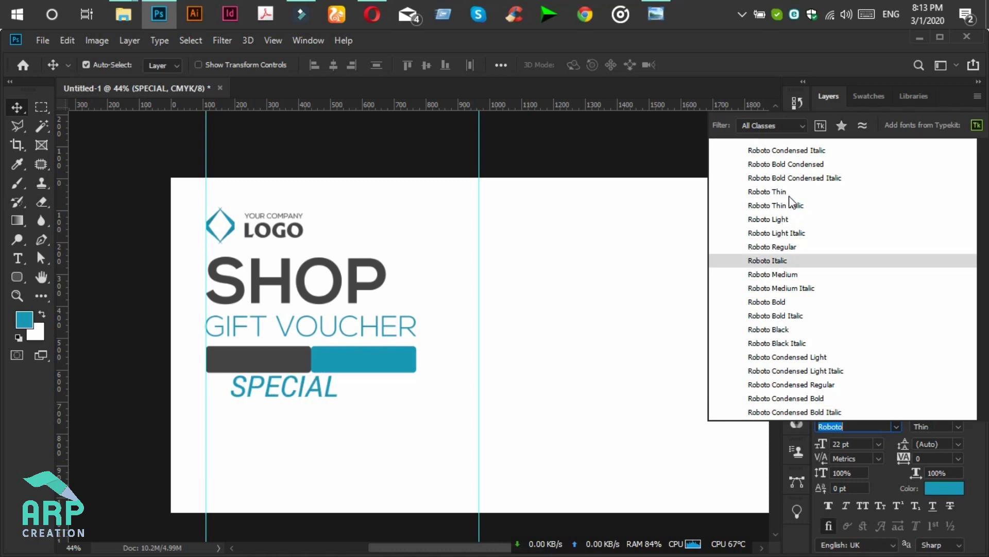
{"action": "left_click", "coordinate": [780, 274]}
{"action": "left_click", "coordinate": [942, 495]}
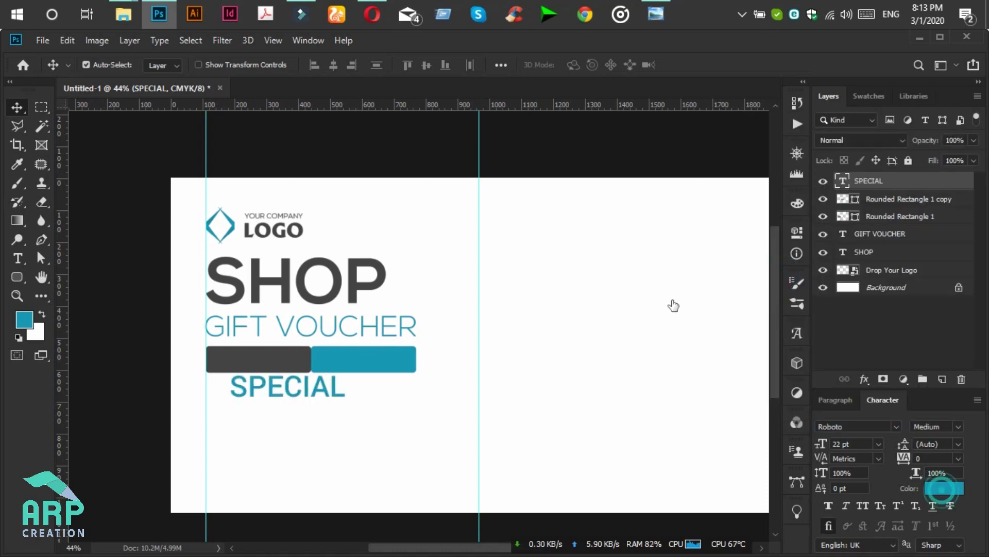
{"action": "left_click", "coordinate": [495, 251]}
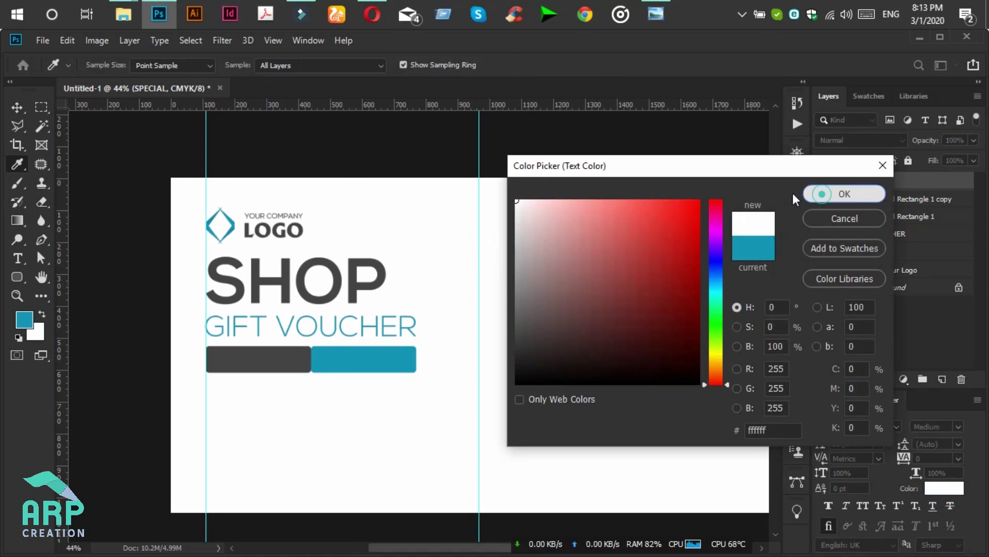
{"action": "left_click", "coordinate": [844, 193]}
Move the SPECIAL text onto the dark grey rectangle and set its size to 15 pt.
{"action": "left_click", "coordinate": [17, 107]}
{"action": "left_click_drag", "start_coordinate": [278, 397], "coordinate": [257, 369]}
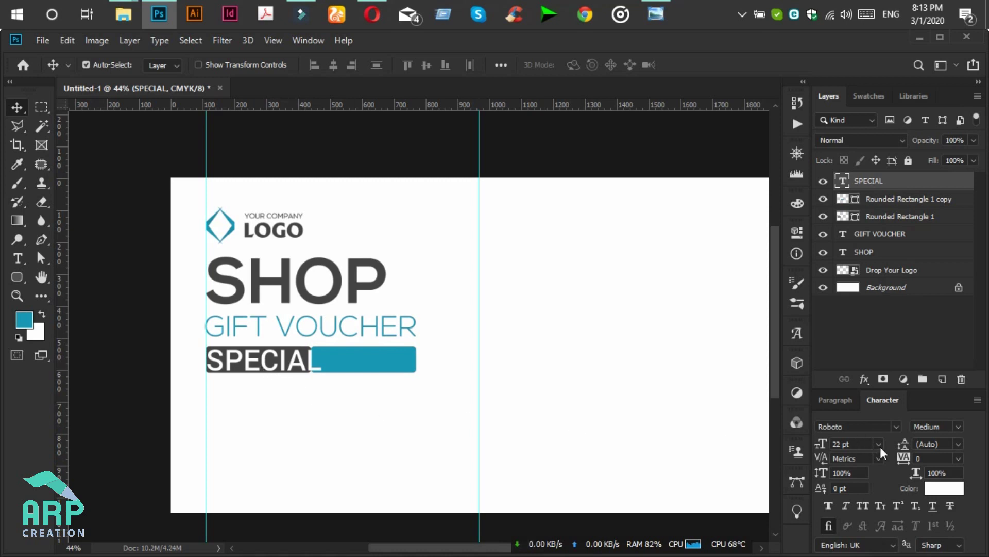
{"action": "left_click", "coordinate": [862, 444]}
{"action": "key", "text": "Return"}
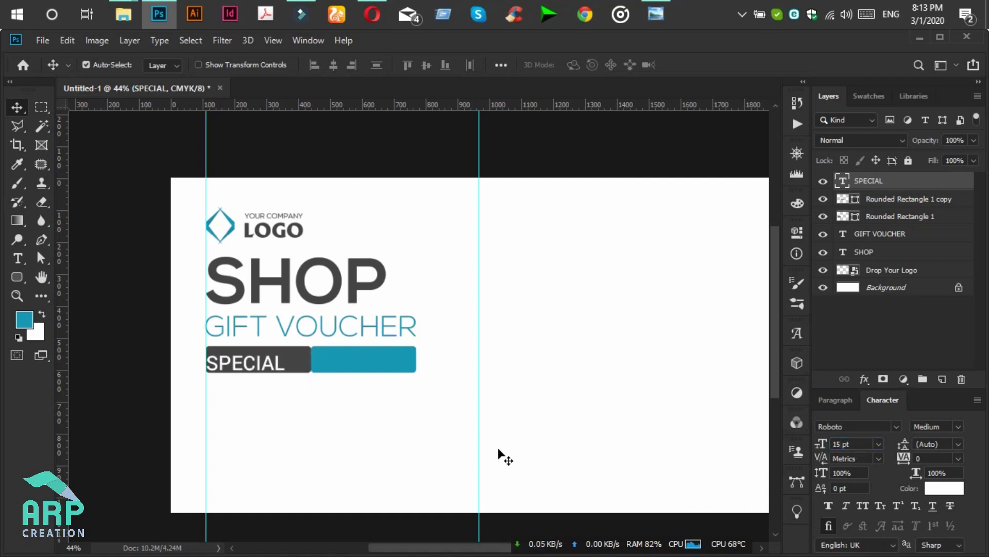
Duplicate the SPECIAL text onto the teal rectangle and reword the copy as 10% OFF, checking the reference preview image.
{"action": "left_click_drag", "start_coordinate": [270, 370], "coordinate": [373, 358]}
{"action": "left_click", "coordinate": [18, 257]}
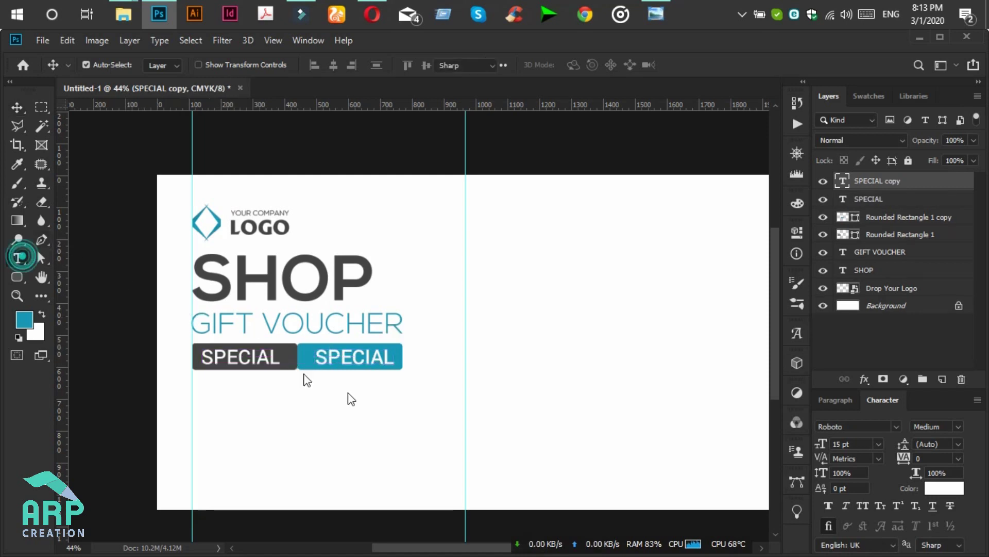
{"action": "left_click", "coordinate": [363, 356]}
{"action": "double_click", "coordinate": [363, 355]}
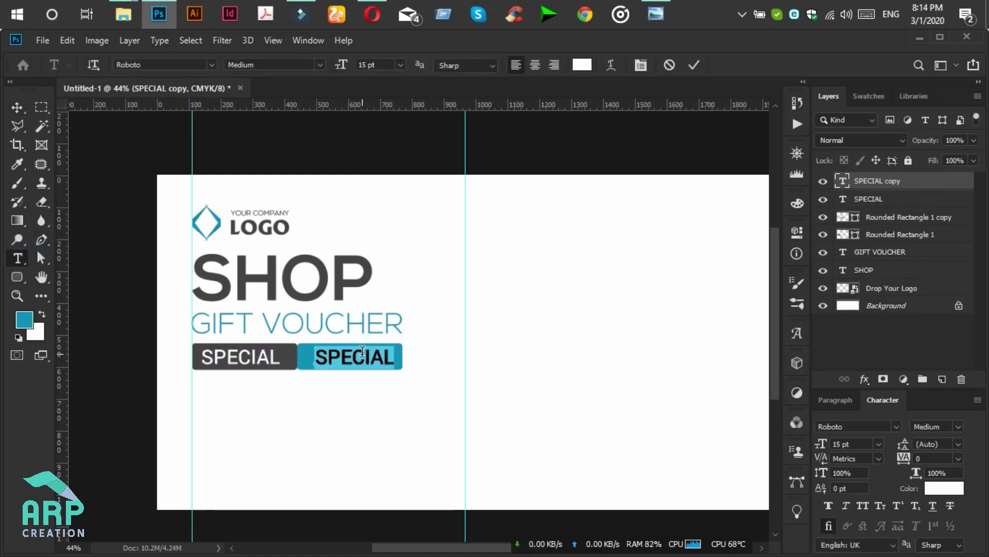
{"action": "type", "text": "10%"}
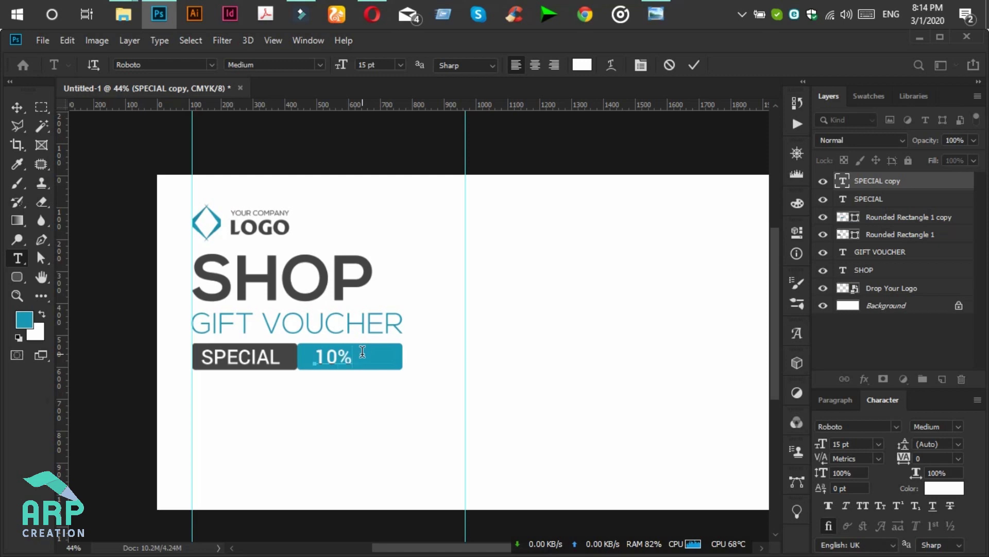
{"action": "type", "text": " of"}
{"action": "left_click", "coordinate": [657, 14]}
{"action": "left_click", "coordinate": [660, 13]}
{"action": "key", "text": "BackSpace"}
{"action": "key", "text": "BackSpace"}
{"action": "key", "text": "BackSpace"}
{"action": "key", "text": "BackSpace"}
{"action": "type", "text": "OFF"}
Make only the 10% part of the teal bar's label Bold.
{"action": "double_click", "coordinate": [349, 356]}
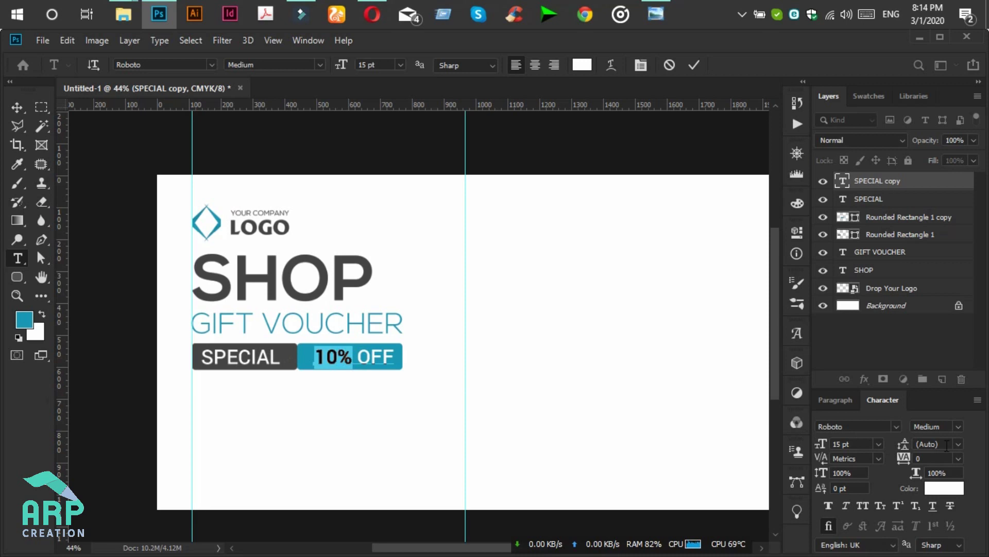
{"action": "left_click", "coordinate": [957, 426]}
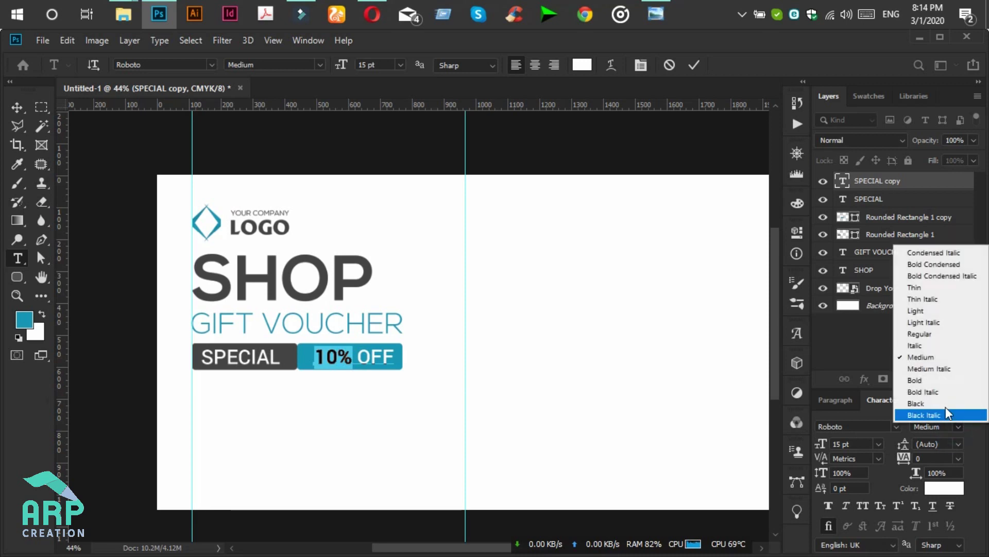
{"action": "left_click", "coordinate": [934, 378]}
{"action": "left_click", "coordinate": [17, 108]}
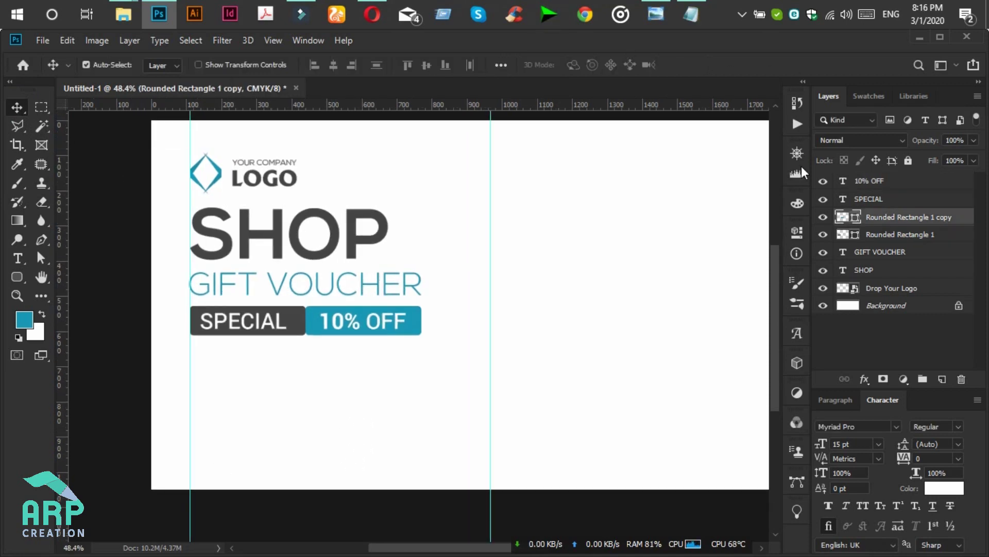
Set the text colour to the dark grey #444445 sampled from the bar behind SPECIAL.
{"action": "left_click", "coordinate": [18, 258]}
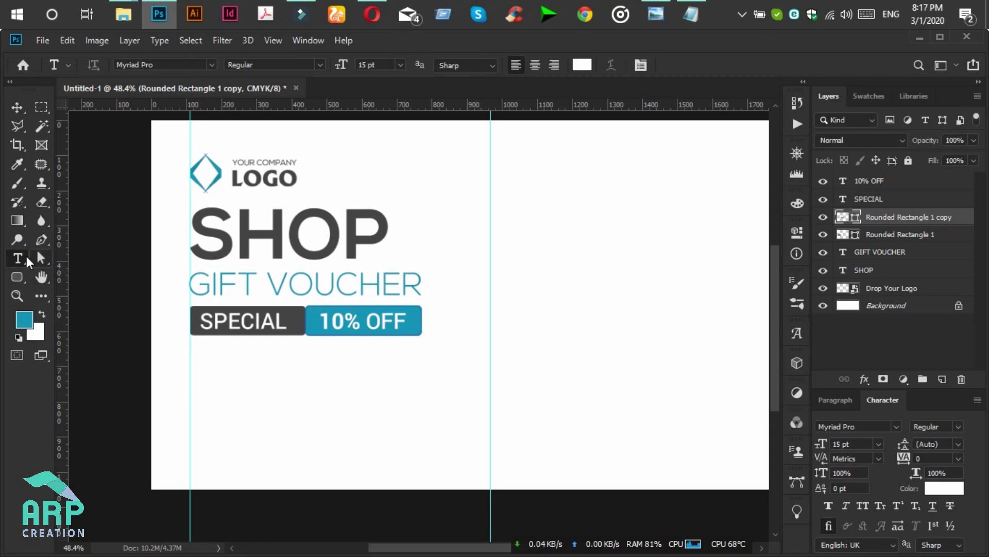
{"action": "left_click", "coordinate": [946, 489]}
{"action": "left_click", "coordinate": [296, 321]}
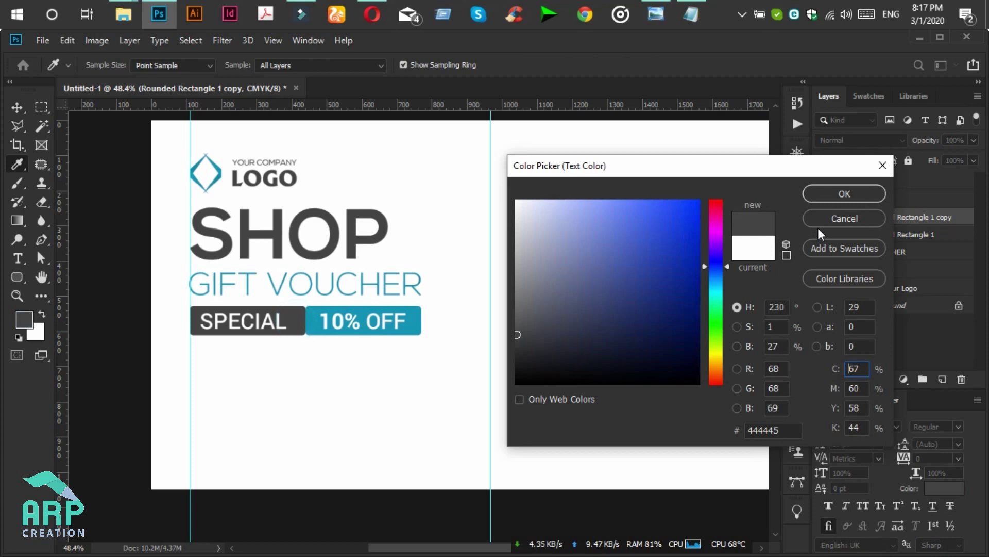
{"action": "left_click", "coordinate": [839, 194]}
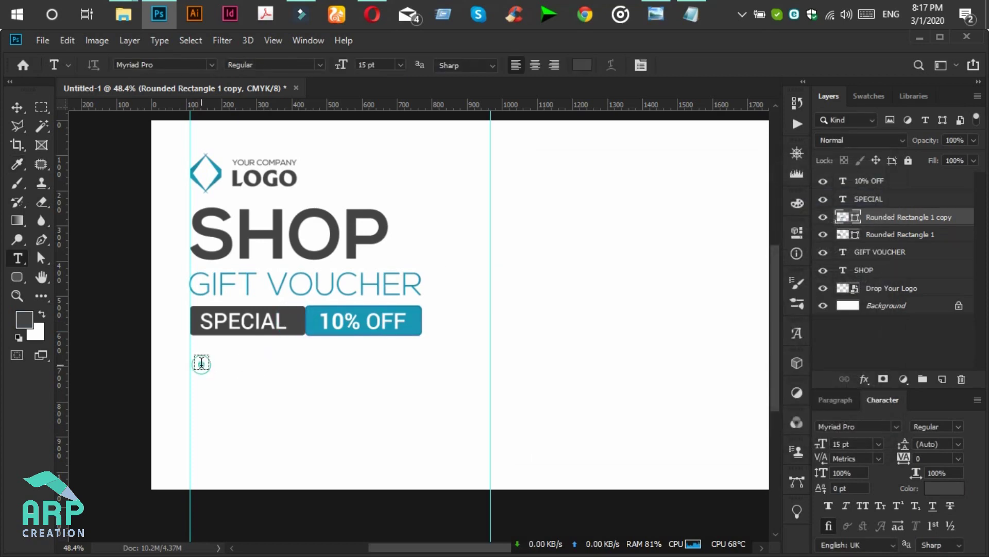
Start a text line beneath the bars and paste in the first sentence of Lorem Ipsum.txt, copied from Notepad.
{"action": "left_click", "coordinate": [202, 361]}
{"action": "left_click", "coordinate": [692, 14]}
{"action": "left_click_drag", "start_coordinate": [945, 63], "coordinate": [7, 58]}
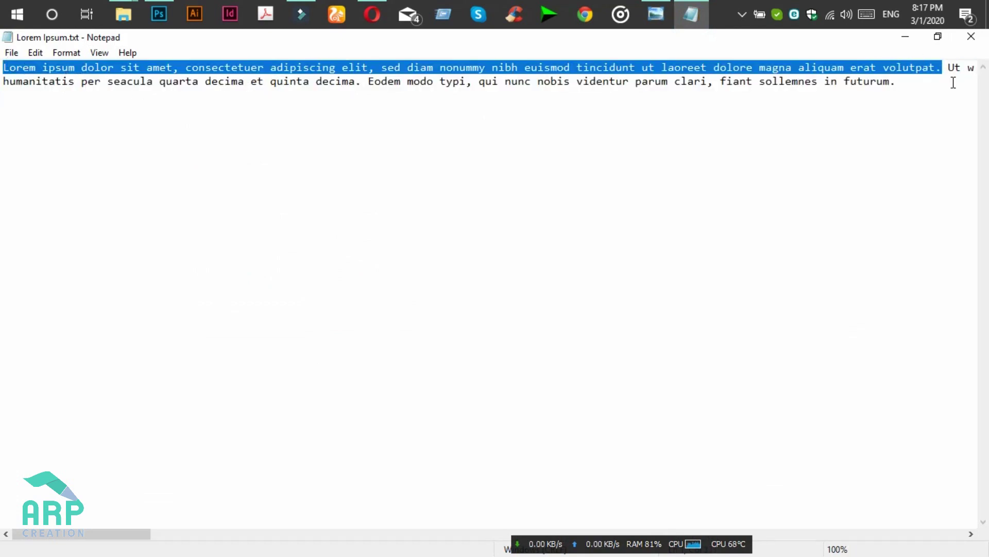
{"action": "left_click", "coordinate": [162, 13]}
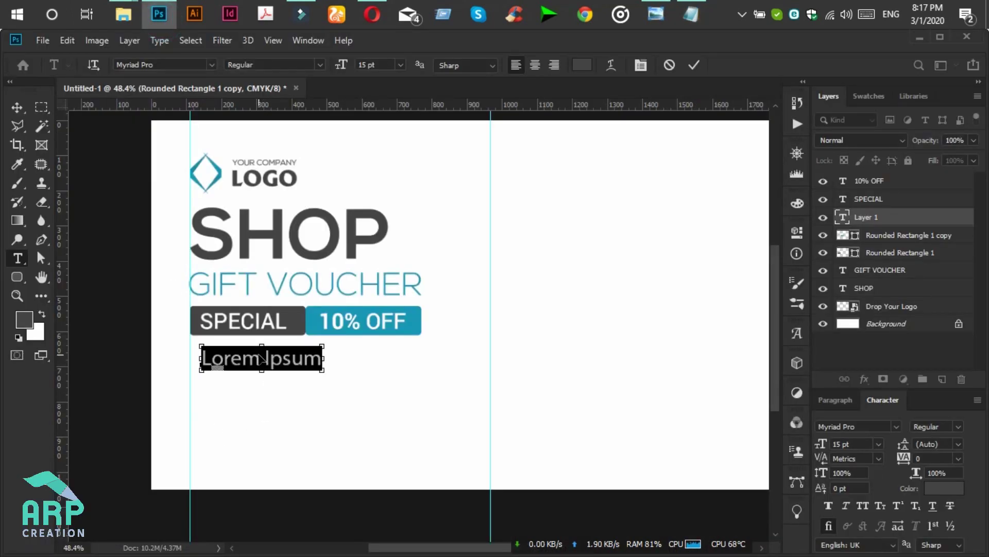
{"action": "key", "text": "ctrl+v"}
{"action": "key", "text": "ctrl+a"}
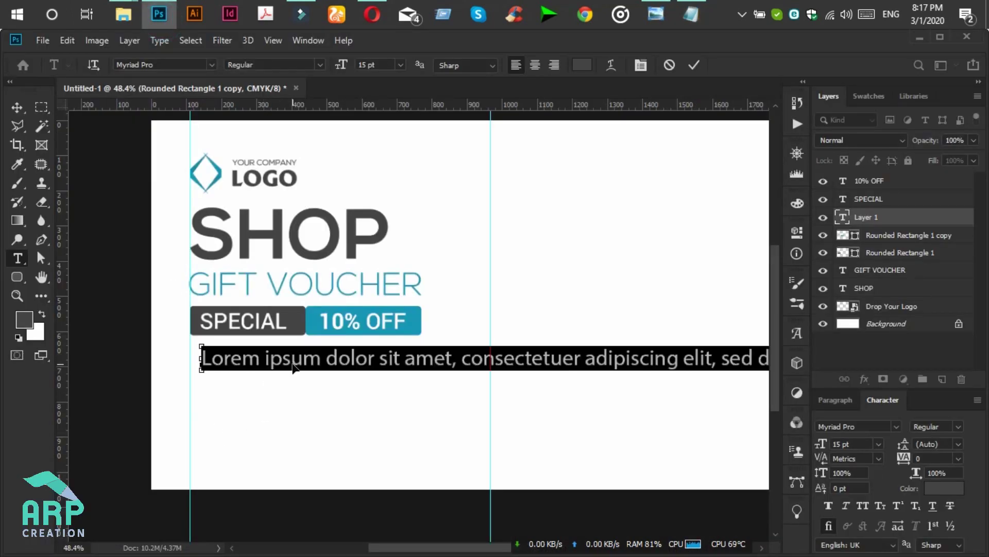
Set the Lorem ipsum line to 6 pt Roboto Light and align its start with the first vertical guide, beneath the bars.
{"action": "left_click", "coordinate": [879, 443]}
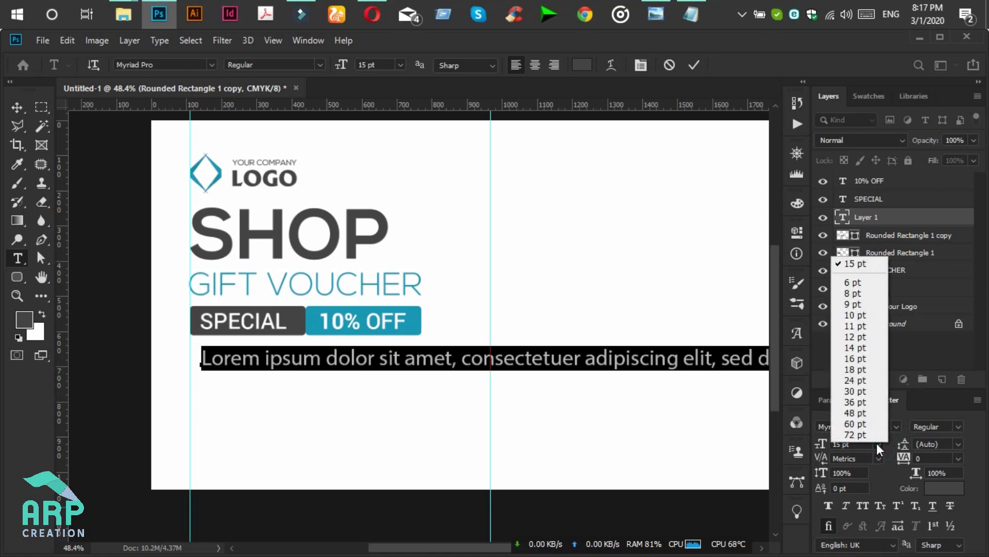
{"action": "left_click", "coordinate": [853, 285]}
{"action": "left_click", "coordinate": [836, 427]}
{"action": "type", "text": "ROBOTO"}
{"action": "left_click", "coordinate": [788, 220]}
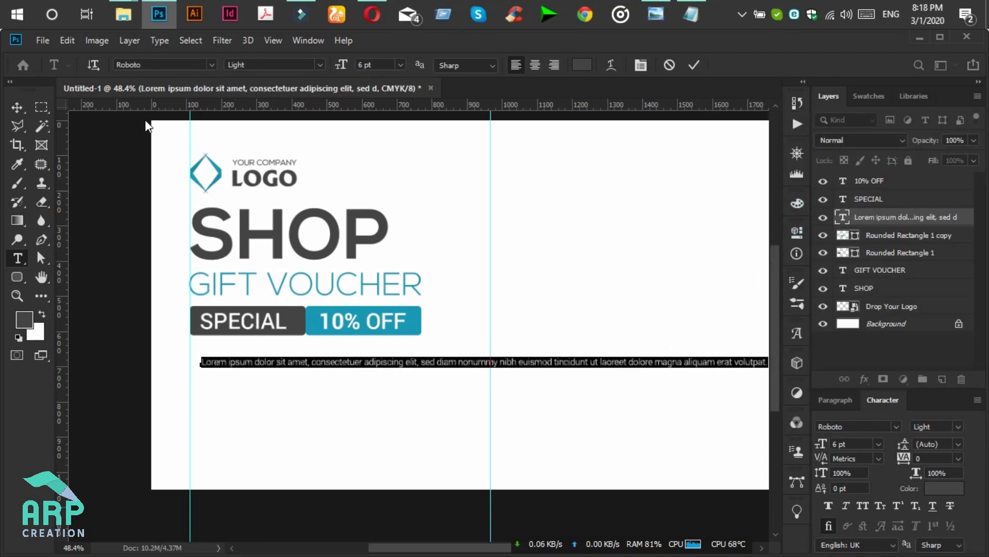
{"action": "left_click", "coordinate": [17, 107]}
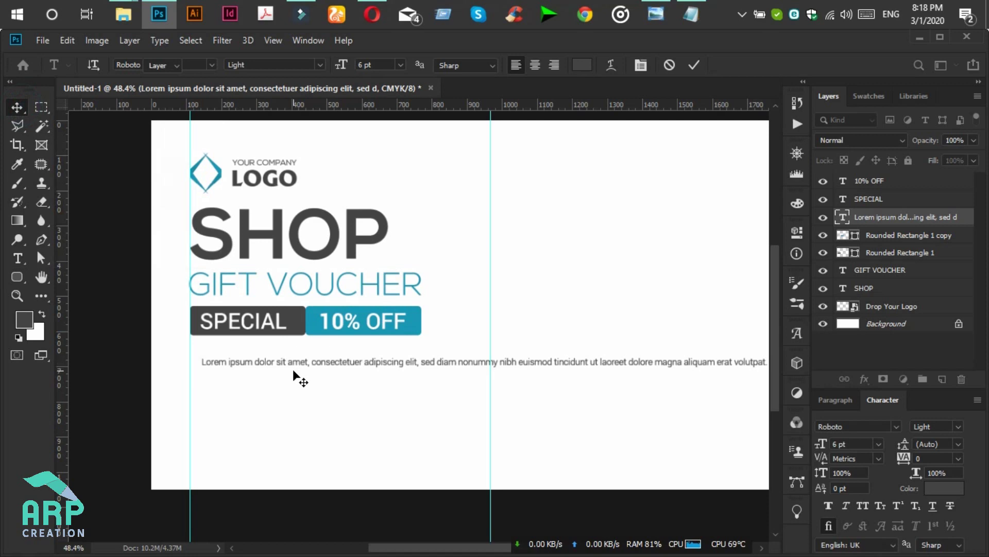
{"action": "left_click_drag", "start_coordinate": [307, 363], "coordinate": [298, 361]}
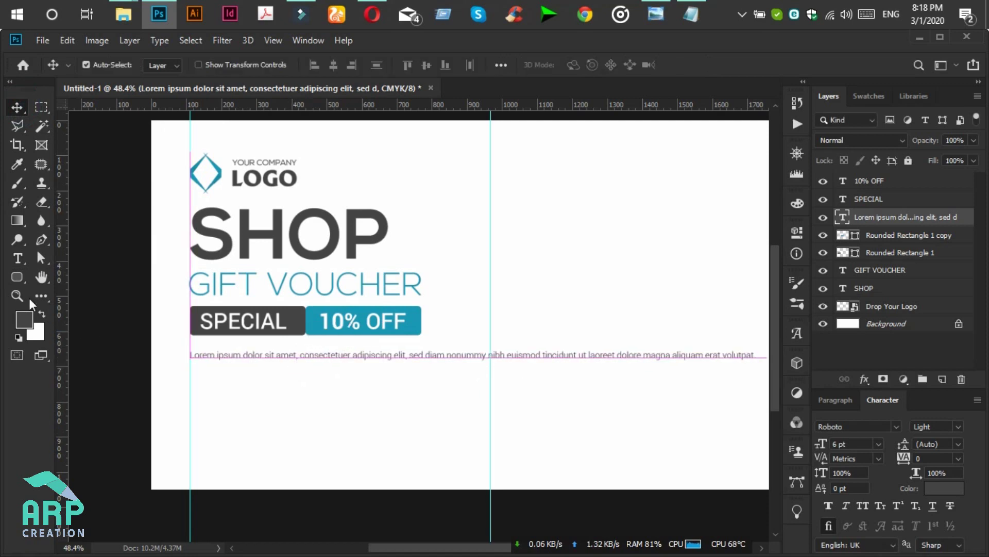
Break the Lorem ipsum line into three lines, splitting it inside "nonummy" and before "aliquam".
{"action": "left_click", "coordinate": [17, 258]}
{"action": "left_click", "coordinate": [489, 357]}
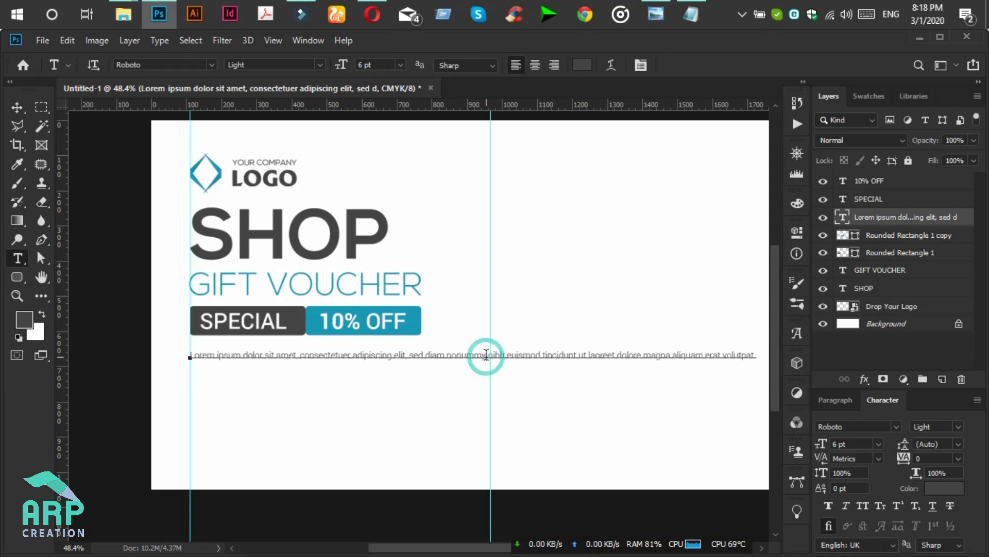
{"action": "left_click", "coordinate": [462, 354]}
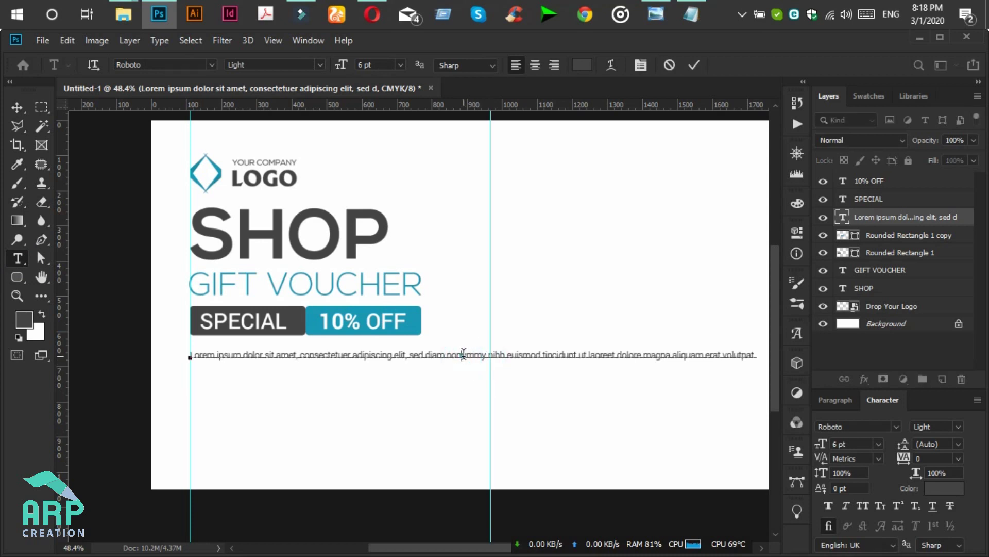
{"action": "key", "text": "Return"}
{"action": "left_click", "coordinate": [403, 365]}
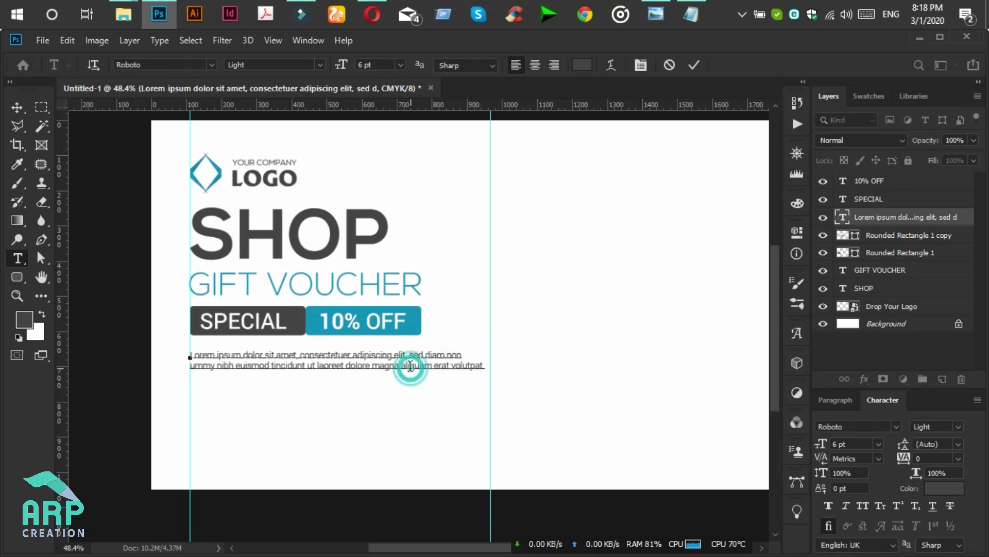
{"action": "key", "text": "Return"}
Rebreak the Lorem ipsum paragraph so its three lines split after "sed" and after "dolore", matching the width of the bars.
{"action": "left_click", "coordinate": [426, 354]}
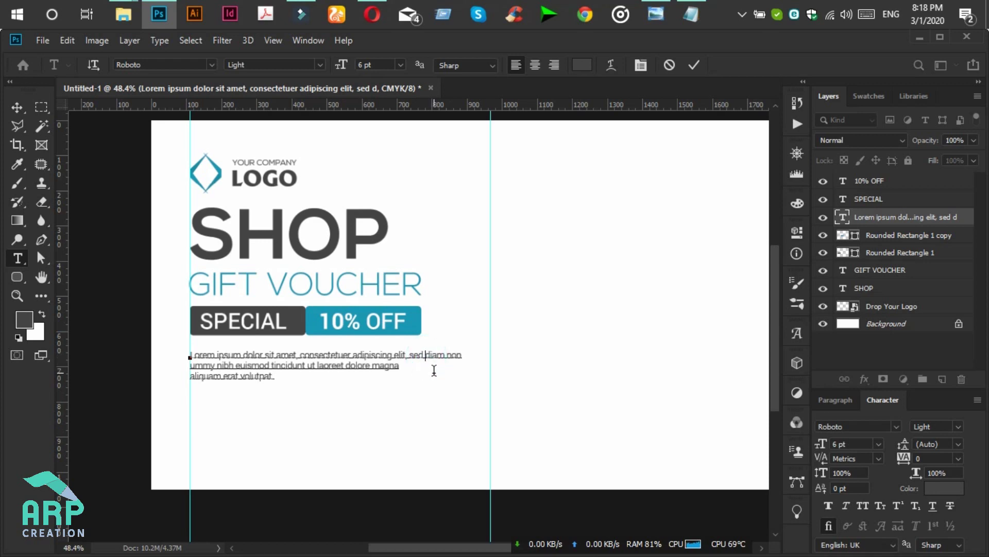
{"action": "key", "text": "Return"}
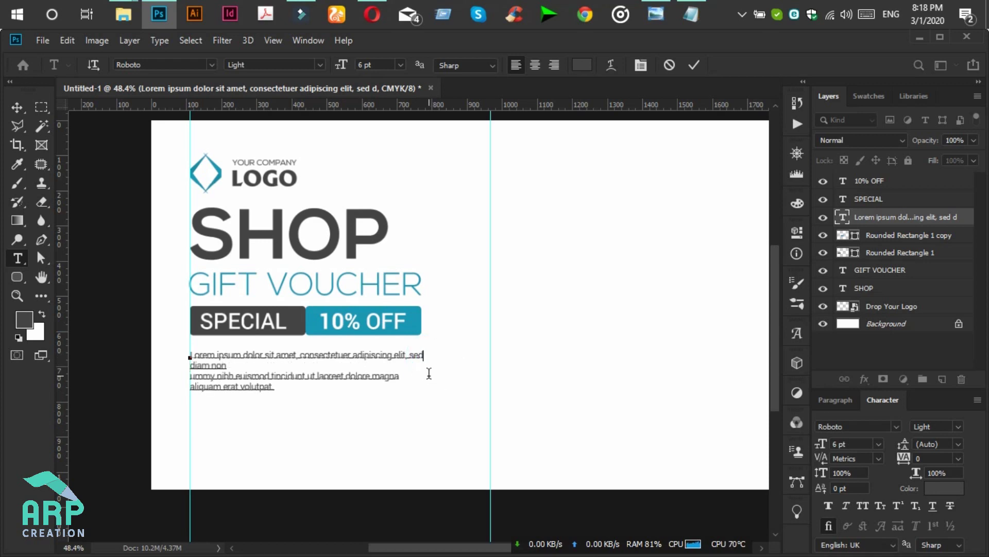
{"action": "left_click", "coordinate": [182, 378]}
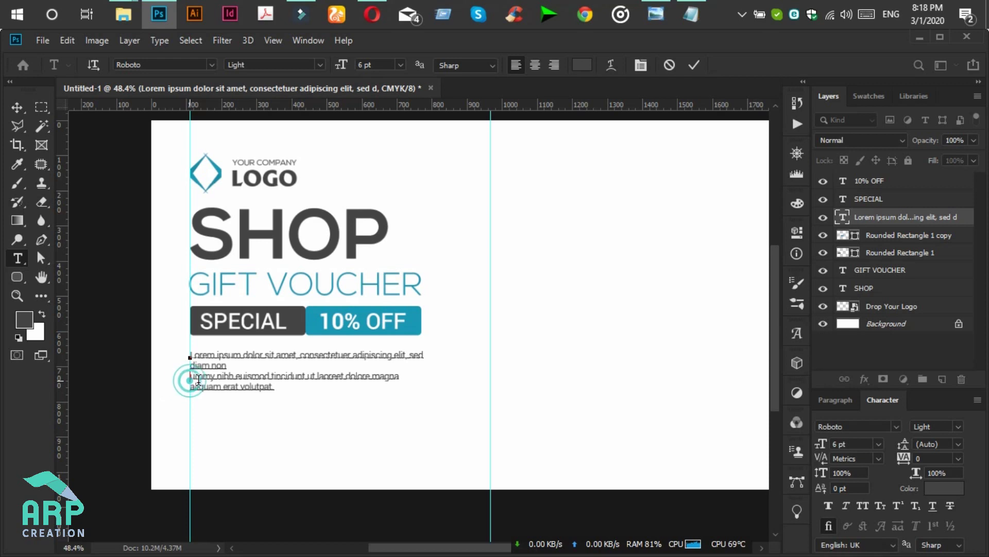
{"action": "key", "text": "BackSpace"}
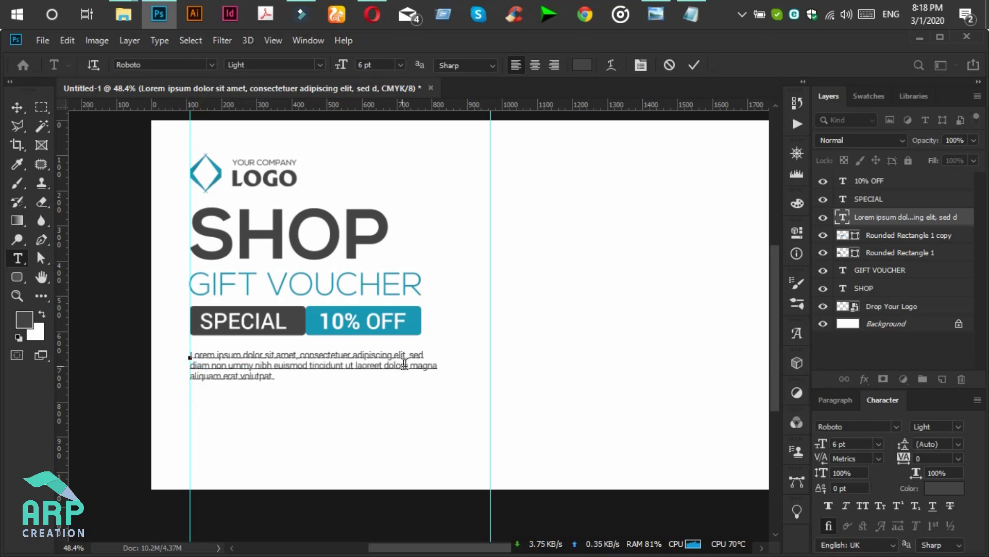
{"action": "left_click", "coordinate": [410, 365]}
{"action": "key", "text": "Return"}
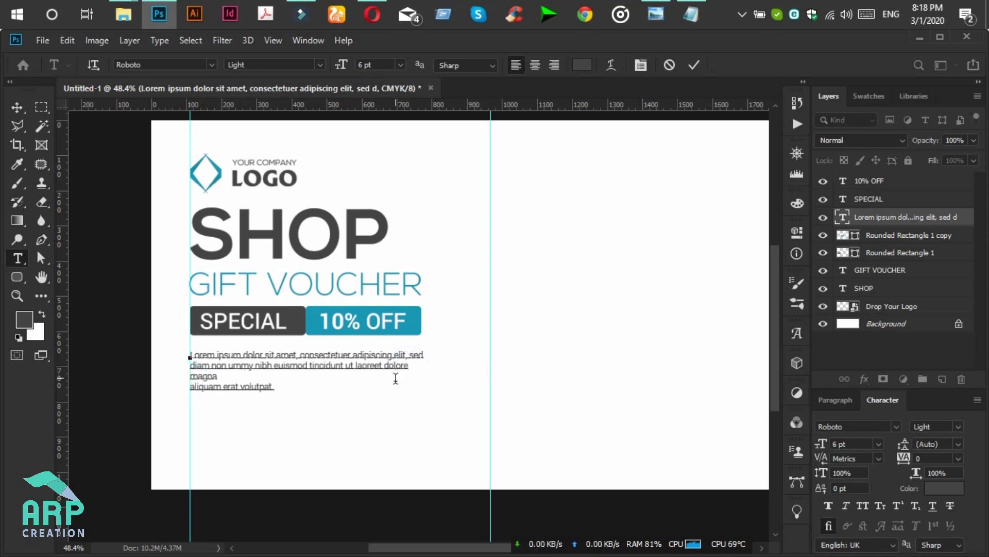
{"action": "key", "text": "Delete"}
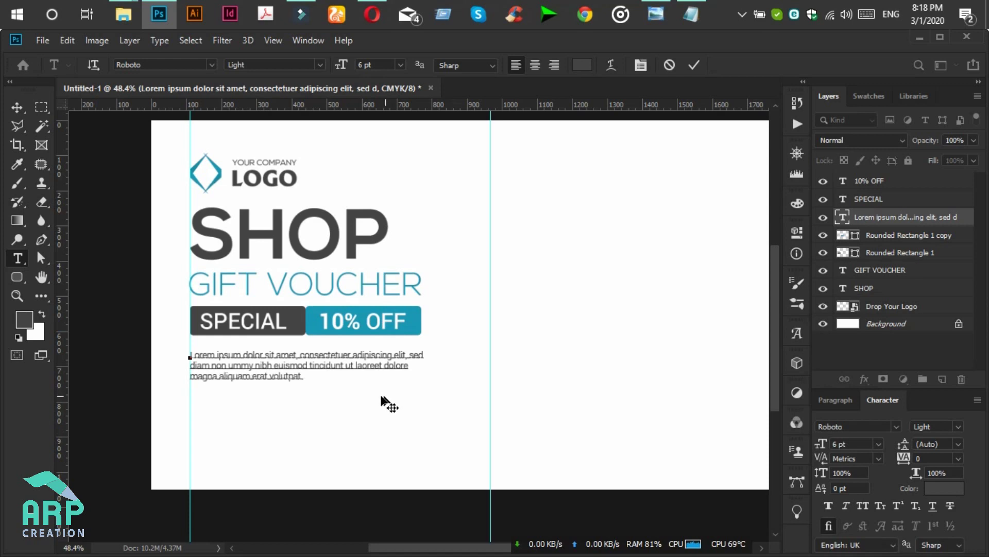
Set the leading of the whole Lorem ipsum paragraph to 9 pt.
{"action": "key", "text": "ctrl+a"}
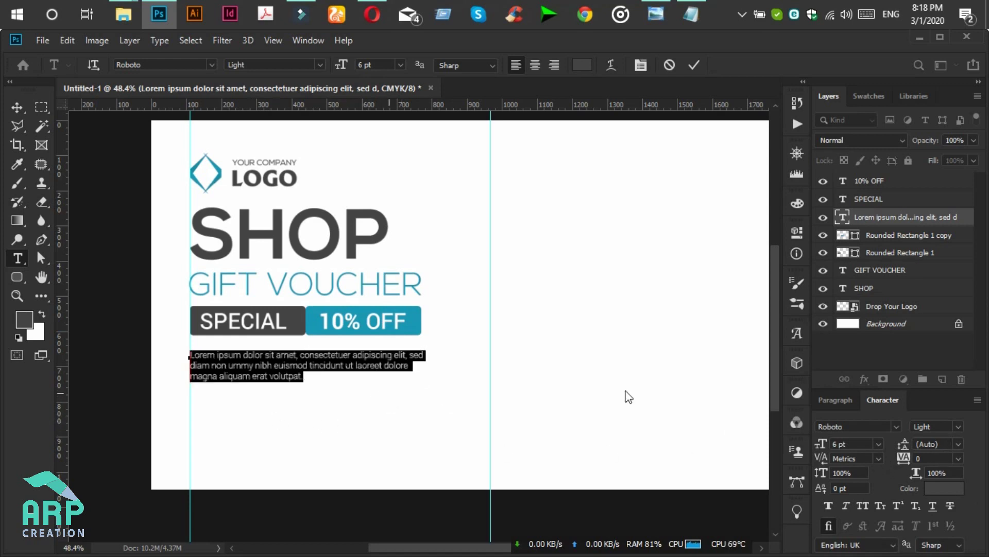
{"action": "left_click", "coordinate": [942, 444]}
{"action": "type", "text": "9"}
{"action": "key", "text": "Return"}
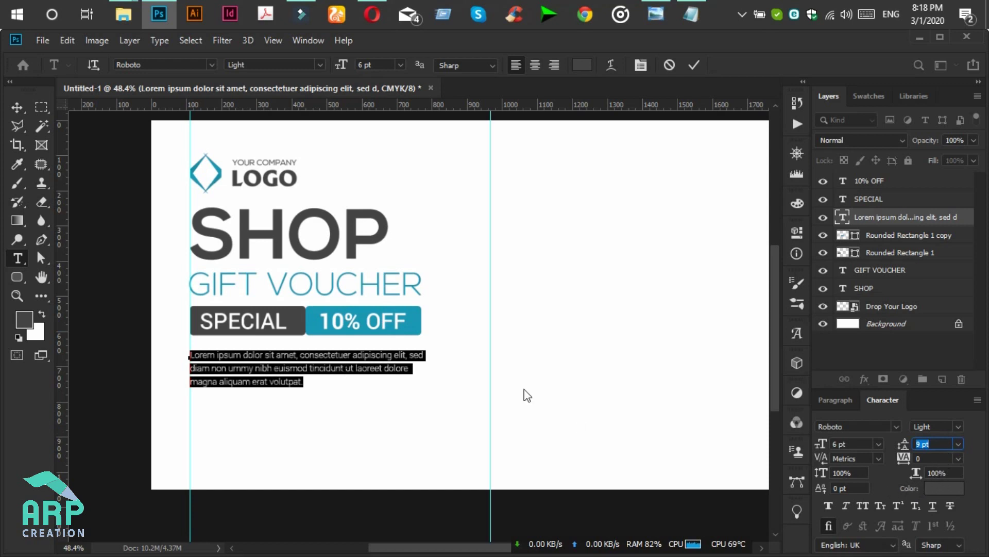
Change the Lorem ipsum paragraph's text colour to the lighter grey #6e6e6e and finish editing the text.
{"action": "left_click", "coordinate": [942, 488]}
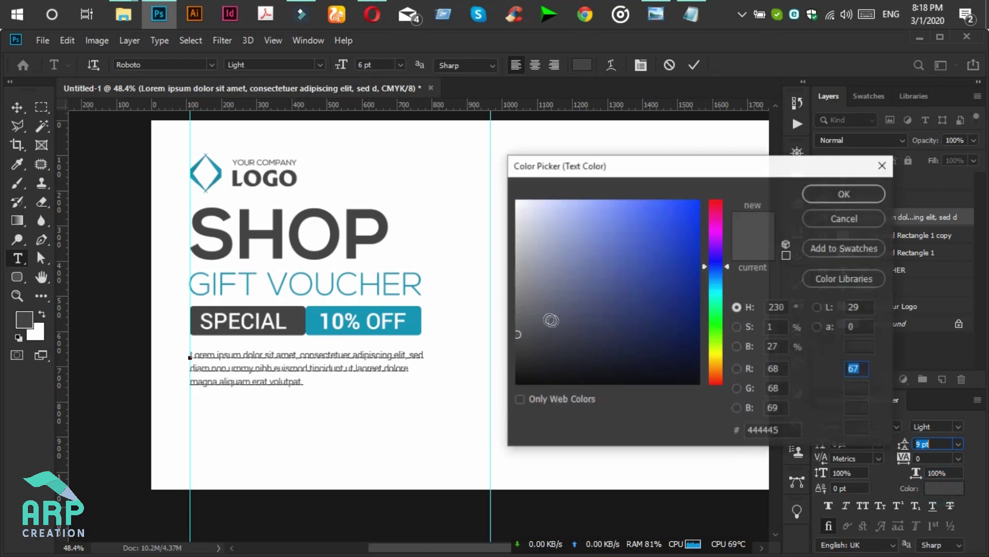
{"action": "left_click", "coordinate": [517, 305]}
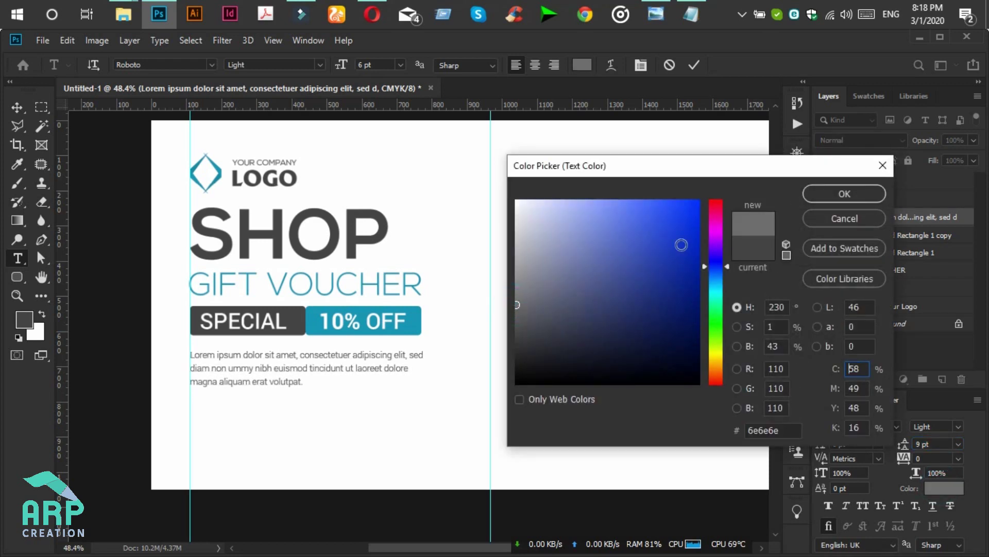
{"action": "left_click", "coordinate": [849, 197]}
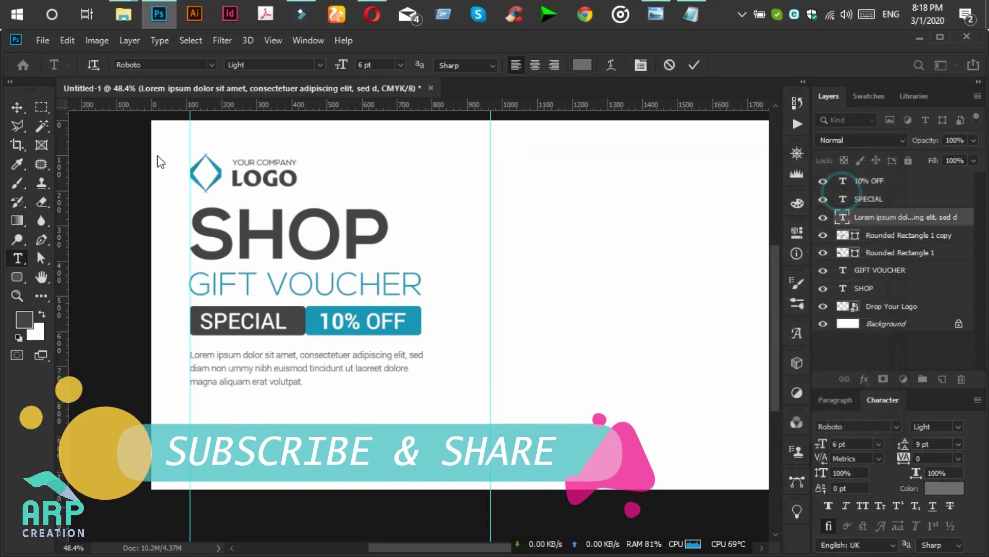
{"action": "left_click", "coordinate": [17, 107]}
{"action": "left_click_drag", "start_coordinate": [428, 445], "coordinate": [451, 447]}
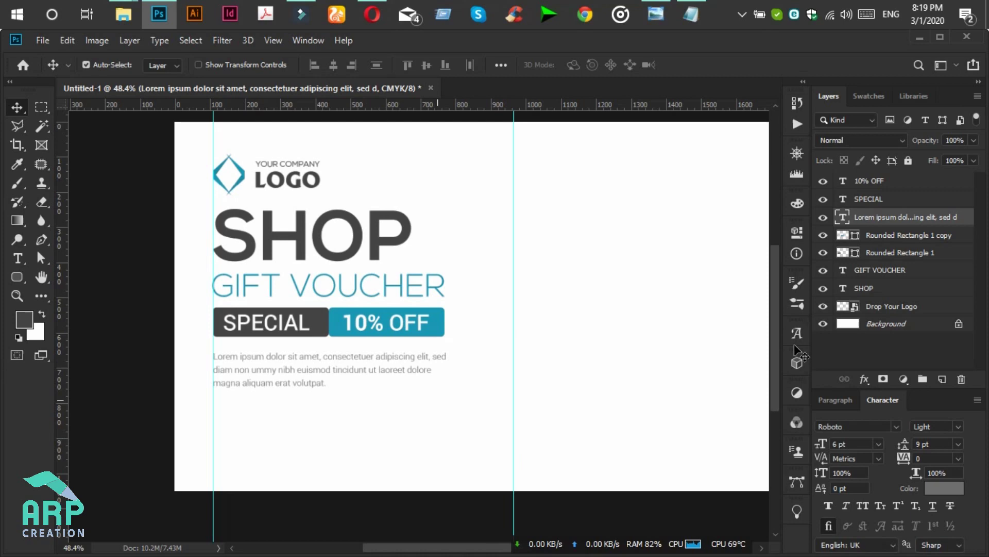
Following the reference preview, draw a teal 53 × 53 px rounded square with 10 px corners on the first vertical guide, below the paragraph.
{"action": "left_click", "coordinate": [672, 6]}
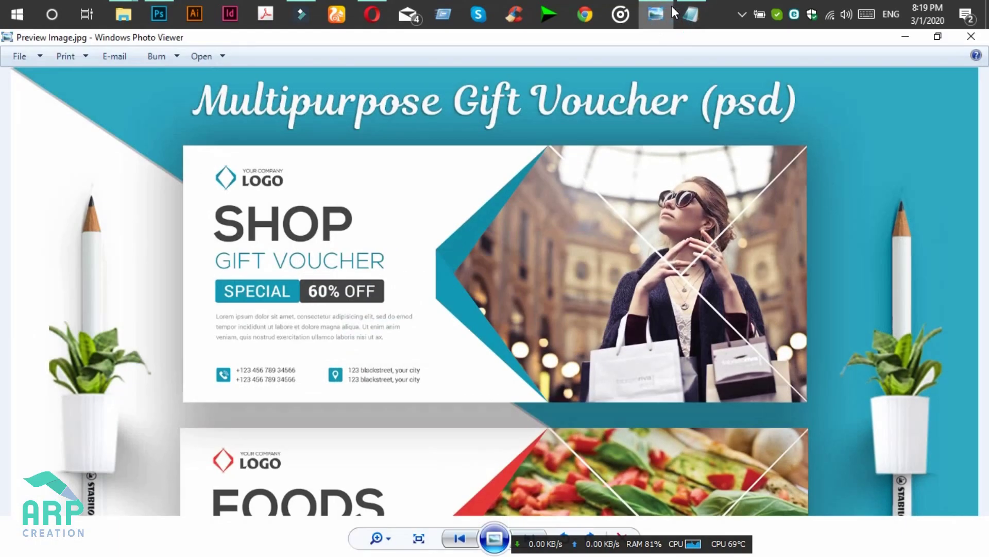
{"action": "left_click", "coordinate": [672, 6]}
{"action": "scroll", "coordinate": [194, 451], "scroll_direction": "up", "scroll_amount": 2}
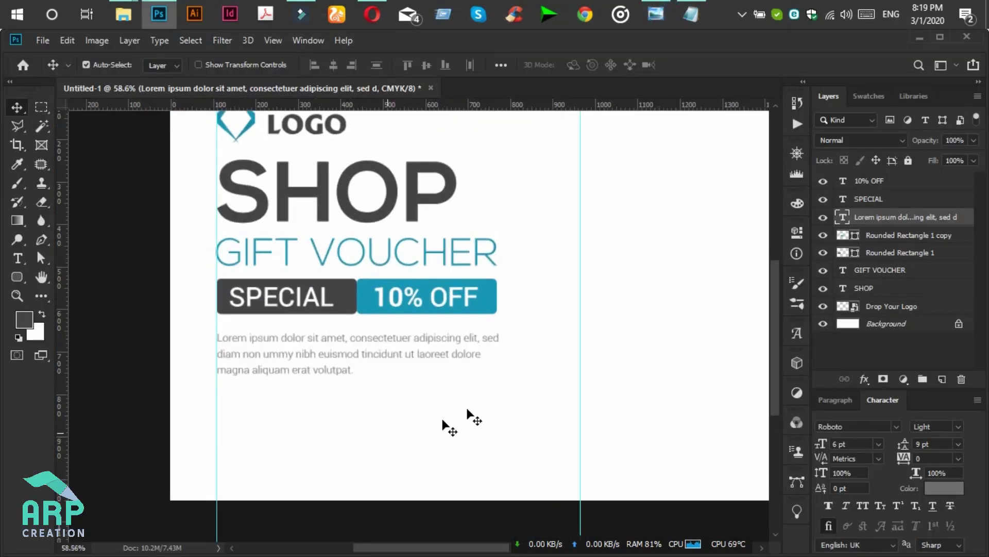
{"action": "left_click", "coordinate": [17, 278]}
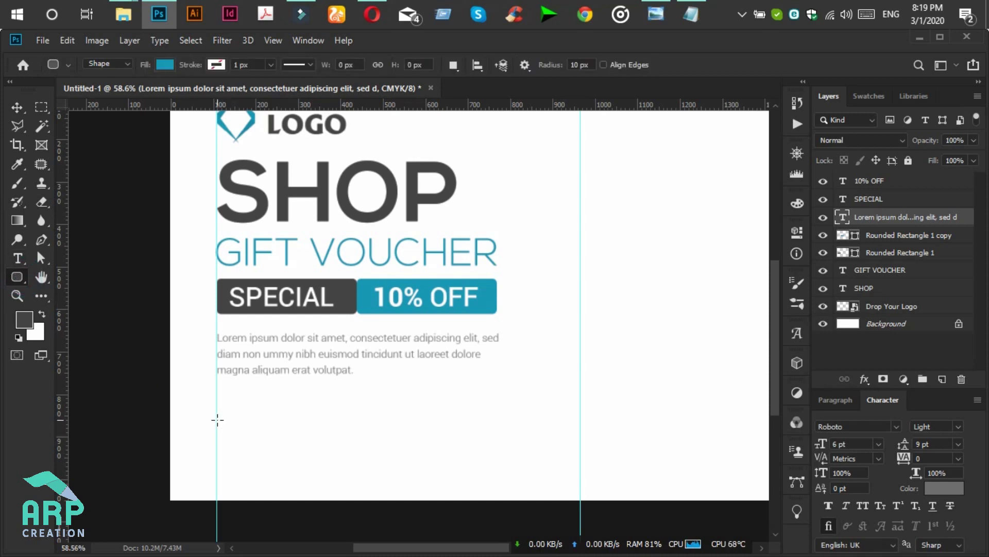
{"action": "left_click_drag", "start_coordinate": [217, 419], "coordinate": [245, 443]}
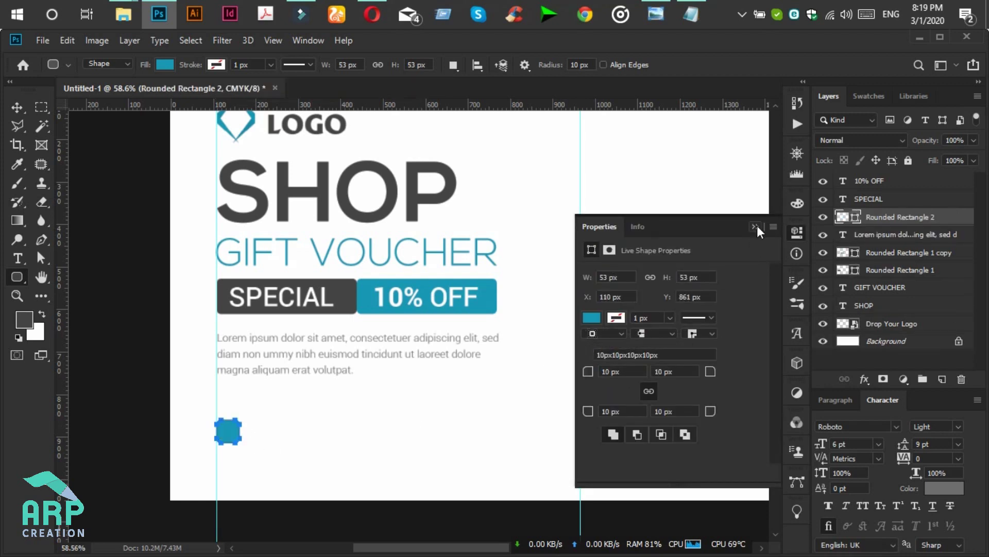
{"action": "left_click", "coordinate": [16, 109]}
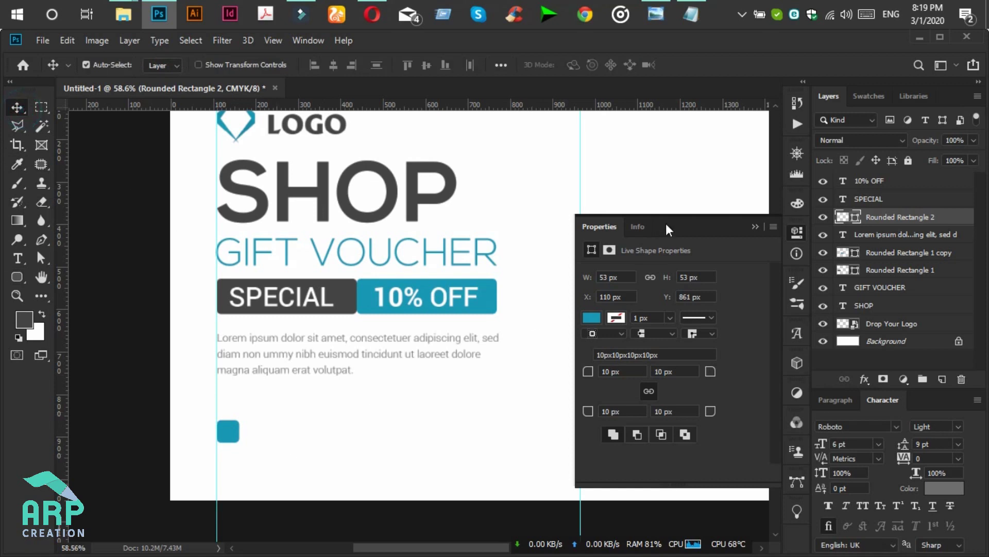
{"action": "left_click", "coordinate": [754, 227]}
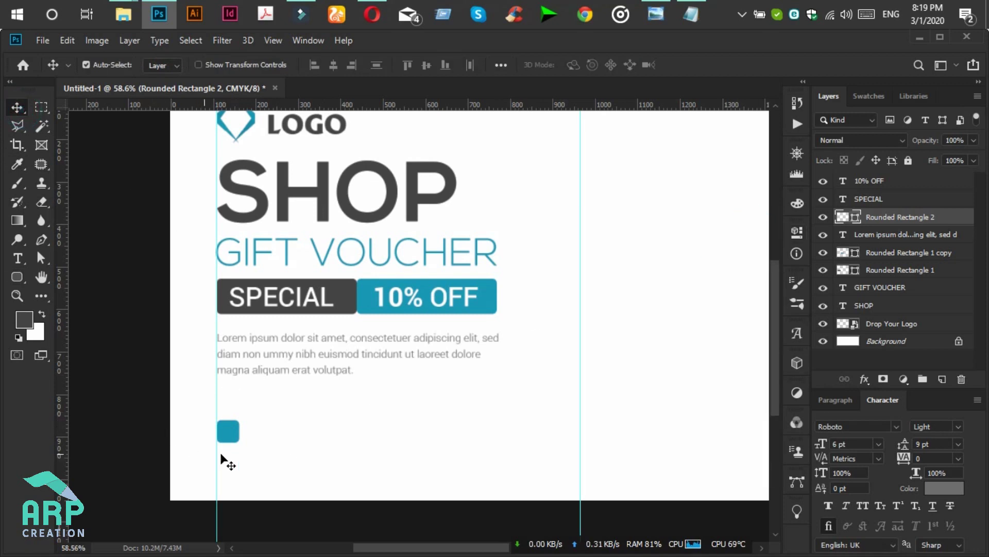
{"action": "left_click", "coordinate": [20, 276]}
{"action": "left_click", "coordinate": [90, 347]}
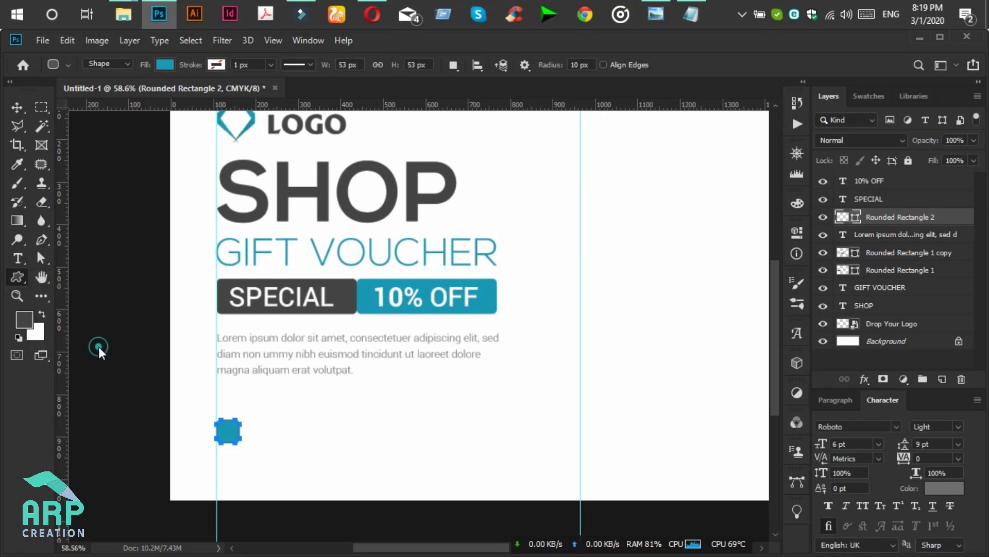
{"action": "key", "text": "v"}
Place the phone icon 134749.png from the Icon folder into the document and move it over the small teal square.
{"action": "mouse_move", "coordinate": [123, 14]}
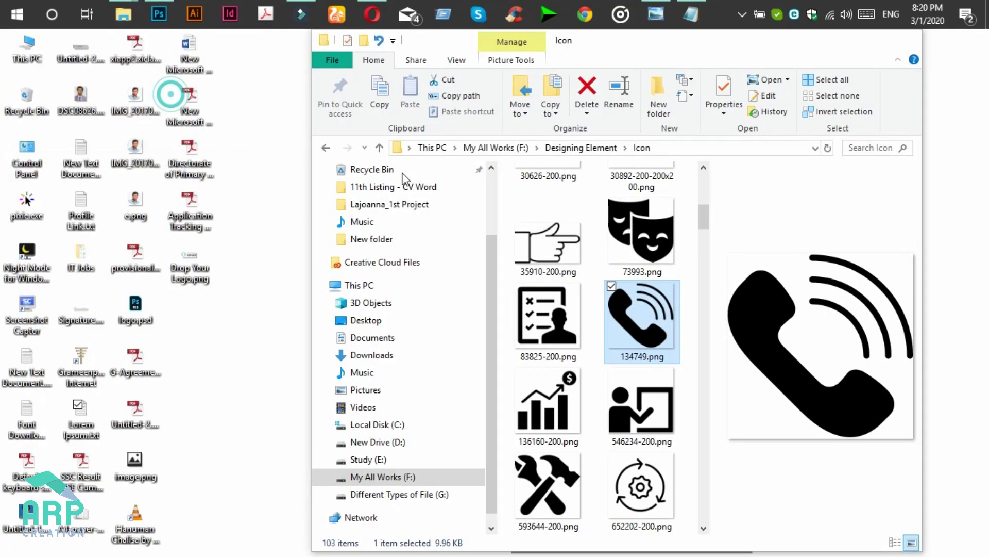
{"action": "left_click", "coordinate": [170, 101]}
{"action": "left_click_drag", "start_coordinate": [639, 324], "coordinate": [236, 437]}
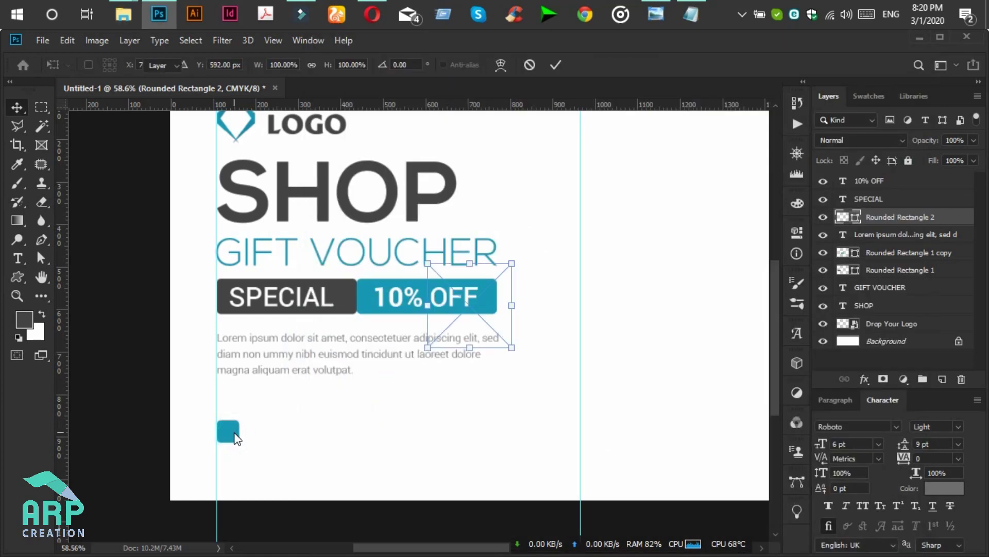
{"action": "key", "text": "Return"}
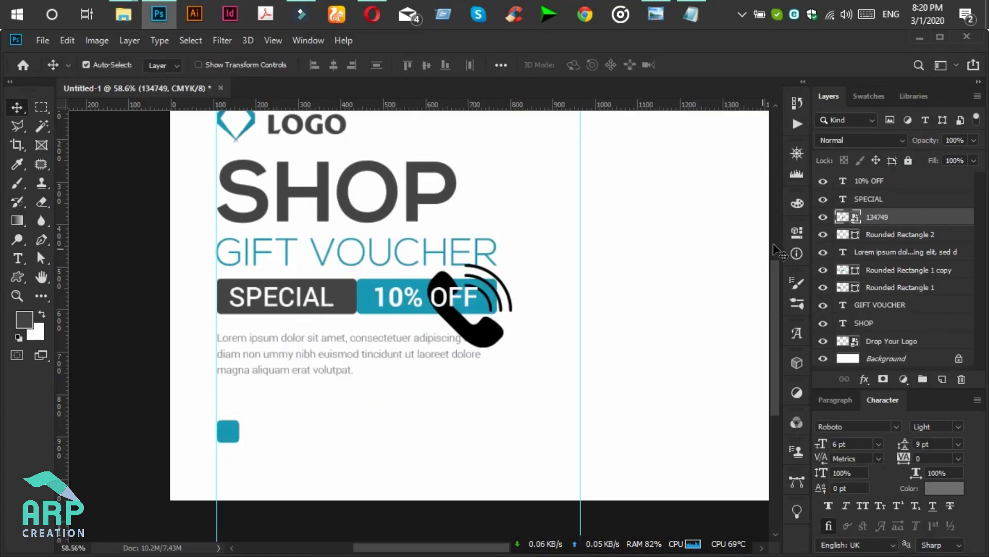
{"action": "left_click_drag", "start_coordinate": [479, 344], "coordinate": [267, 467]}
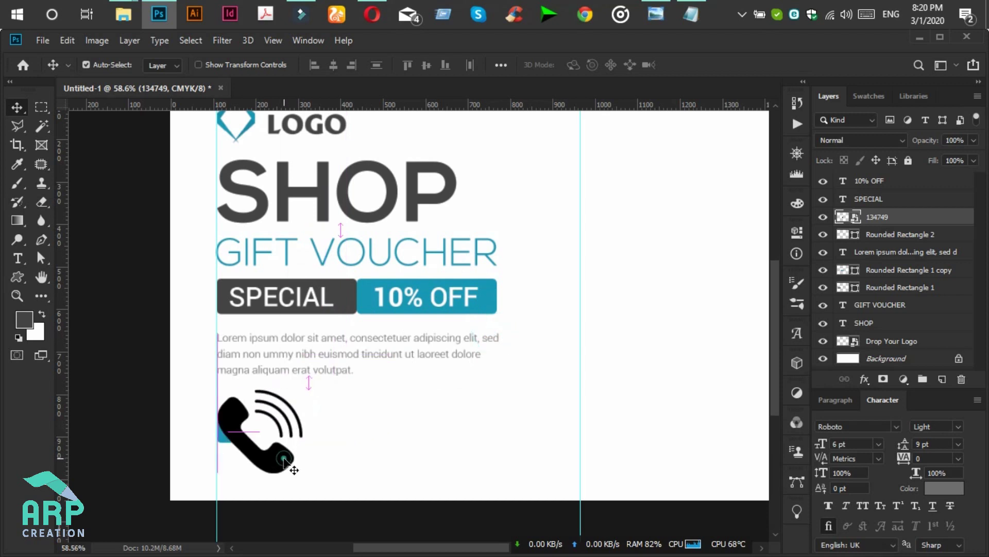
Apply a white Color Overlay at 100% opacity with Normal blending to the phone icon layer.
{"action": "scroll", "coordinate": [609, 366], "scroll_direction": "up", "scroll_amount": 2}
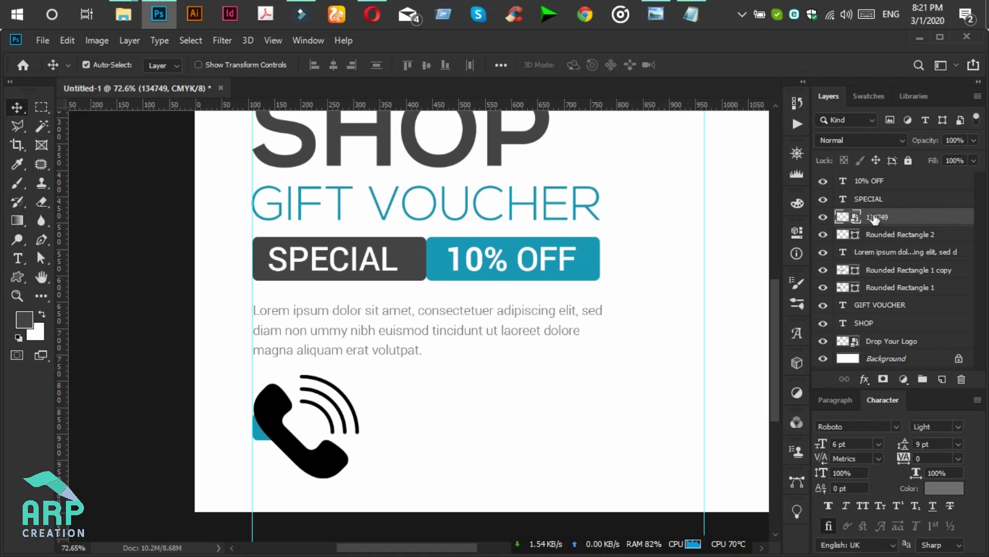
{"action": "double_click", "coordinate": [966, 223]}
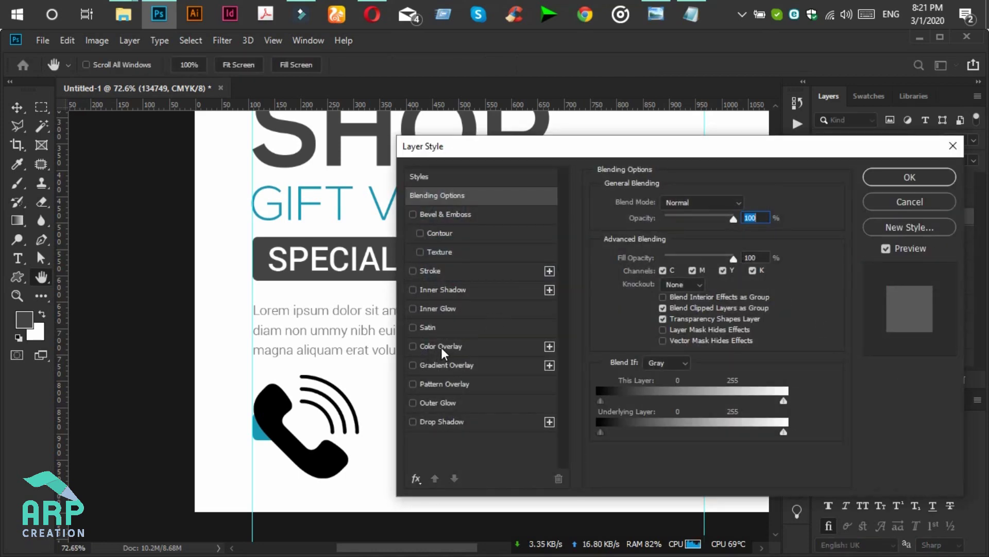
{"action": "left_click", "coordinate": [441, 347]}
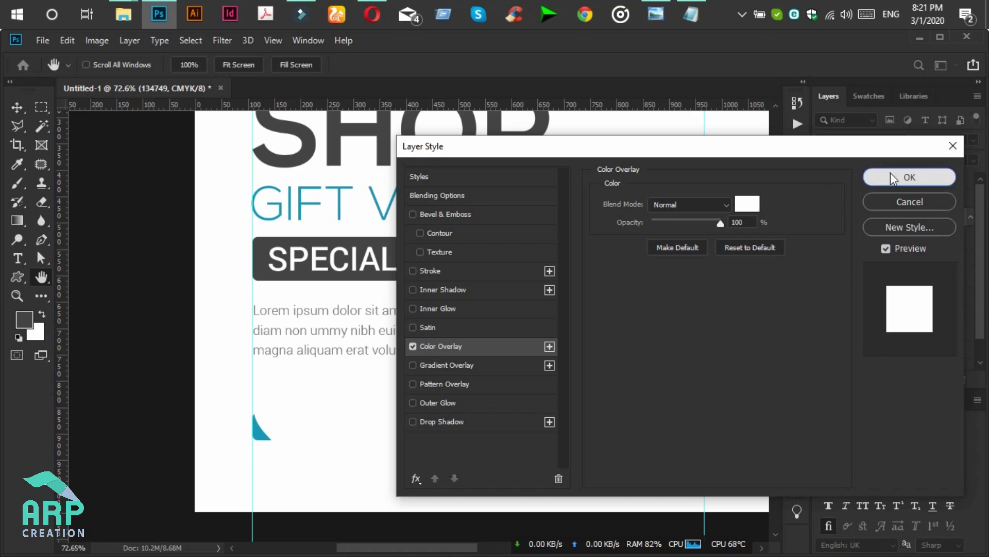
{"action": "left_click", "coordinate": [908, 177]}
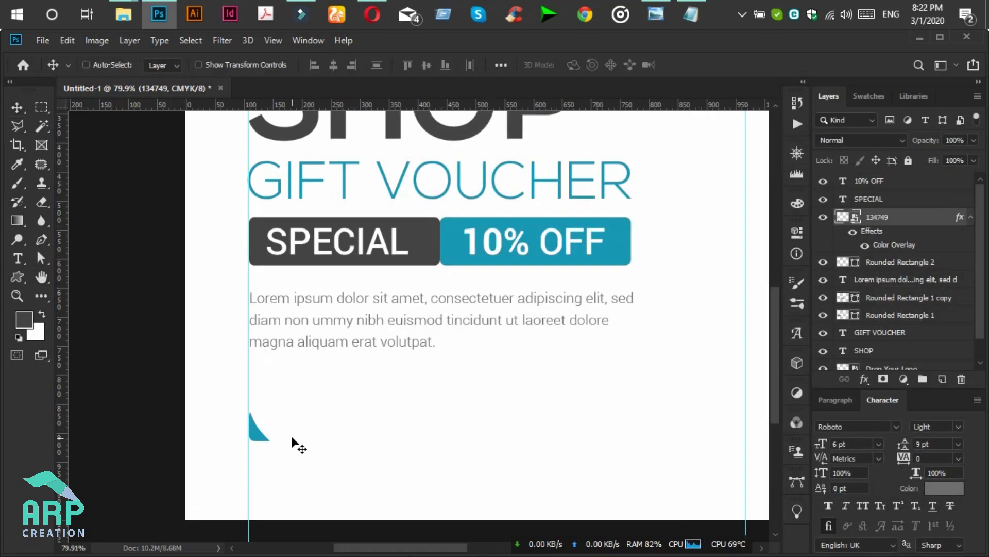
Scale the phone icon down to 18.09% and fit it inside the small teal square.
{"action": "key", "text": "ctrl+t"}
{"action": "left_click_drag", "start_coordinate": [365, 483], "coordinate": [264, 425]}
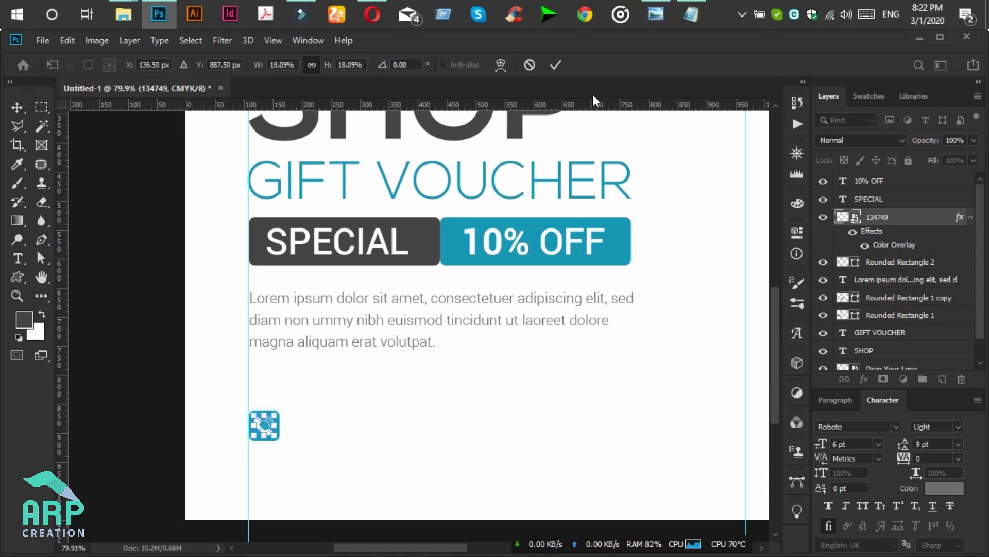
{"action": "left_click", "coordinate": [558, 67]}
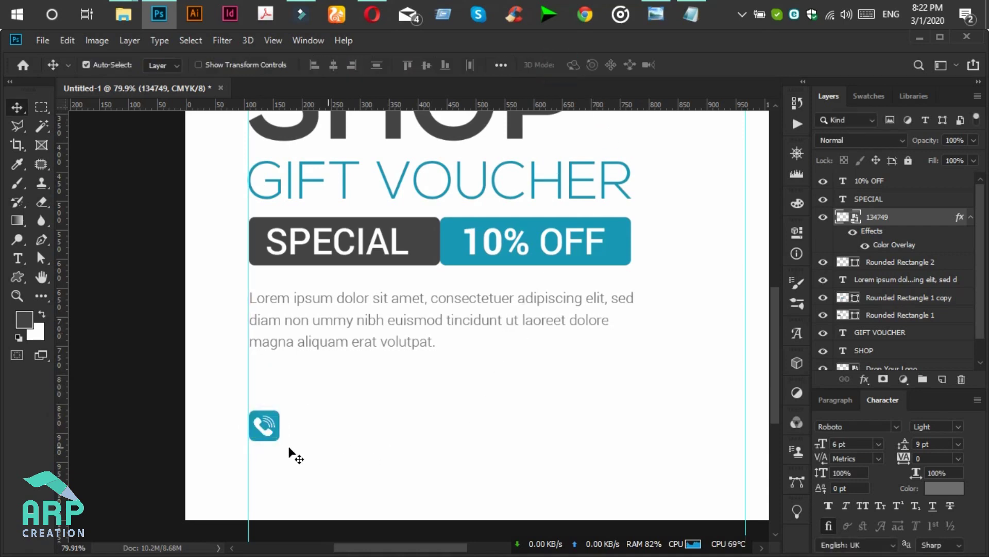
{"action": "scroll", "coordinate": [278, 441], "scroll_direction": "up", "scroll_amount": 1}
{"action": "scroll", "coordinate": [275, 441], "scroll_direction": "up", "scroll_amount": 1}
{"action": "scroll", "coordinate": [276, 440], "scroll_direction": "down", "scroll_amount": 2}
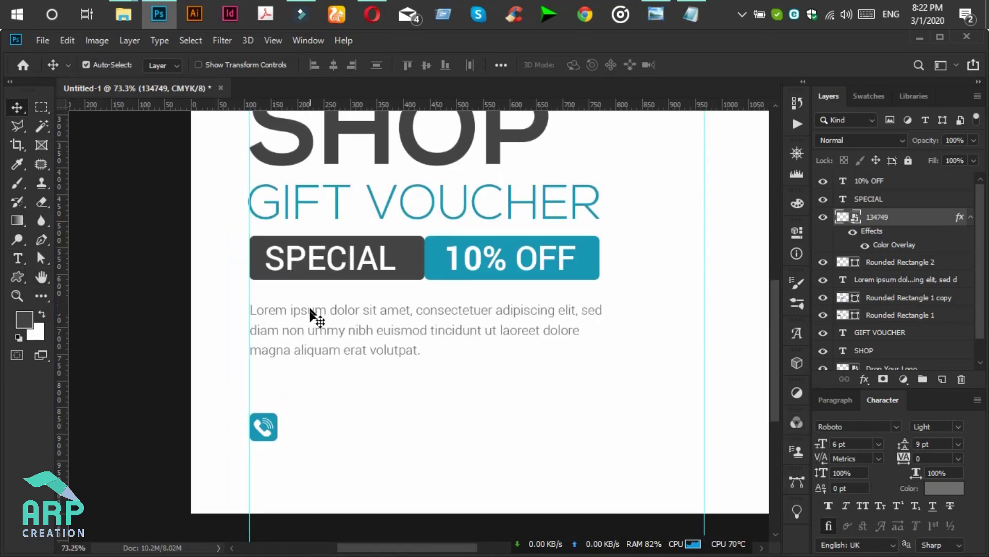
Check the contact details in the reference preview and place a copy of the Lorem ipsum paragraph beside the phone icon.
{"action": "left_click", "coordinate": [653, 15]}
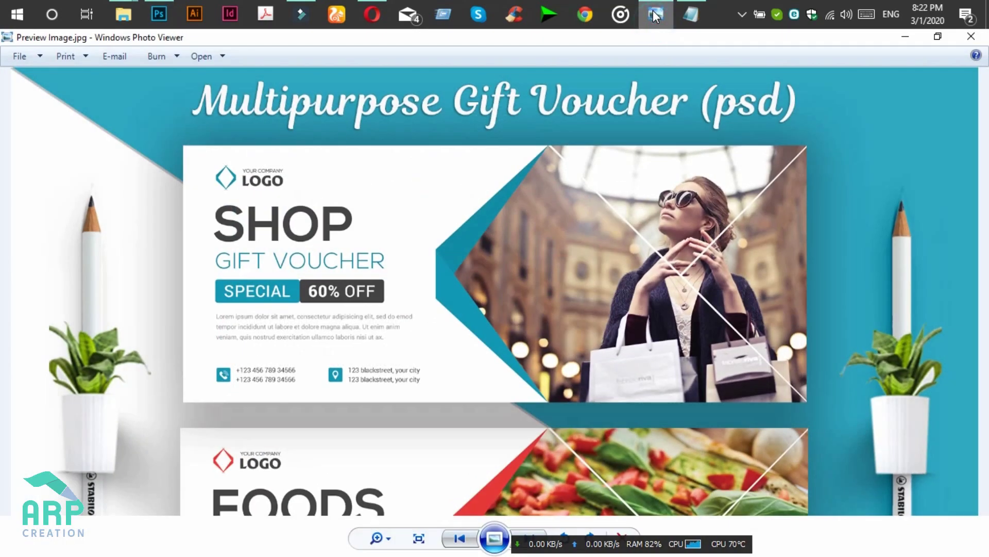
{"action": "left_click", "coordinate": [654, 14]}
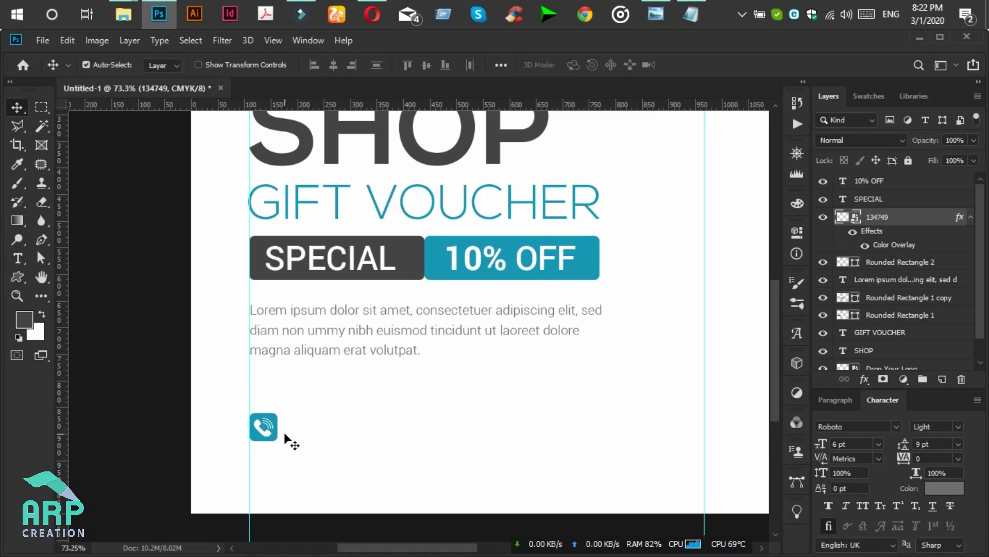
{"action": "left_click_drag", "start_coordinate": [305, 315], "coordinate": [351, 425]}
Replace the copied Lorem ipsum paragraph beside the phone icon with a placeholder phone number.
{"action": "left_click", "coordinate": [18, 257]}
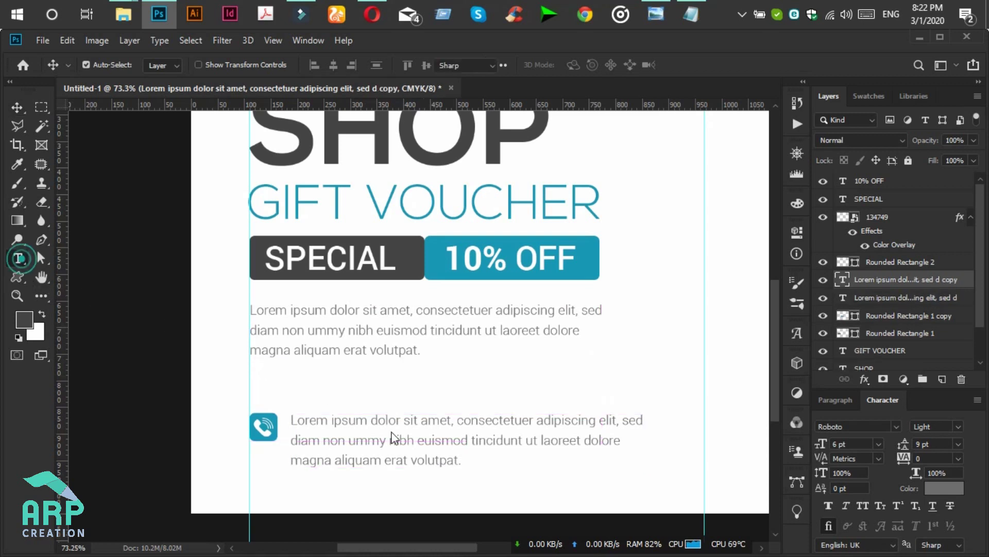
{"action": "left_click", "coordinate": [431, 423]}
{"action": "key", "text": "ctrl+a"}
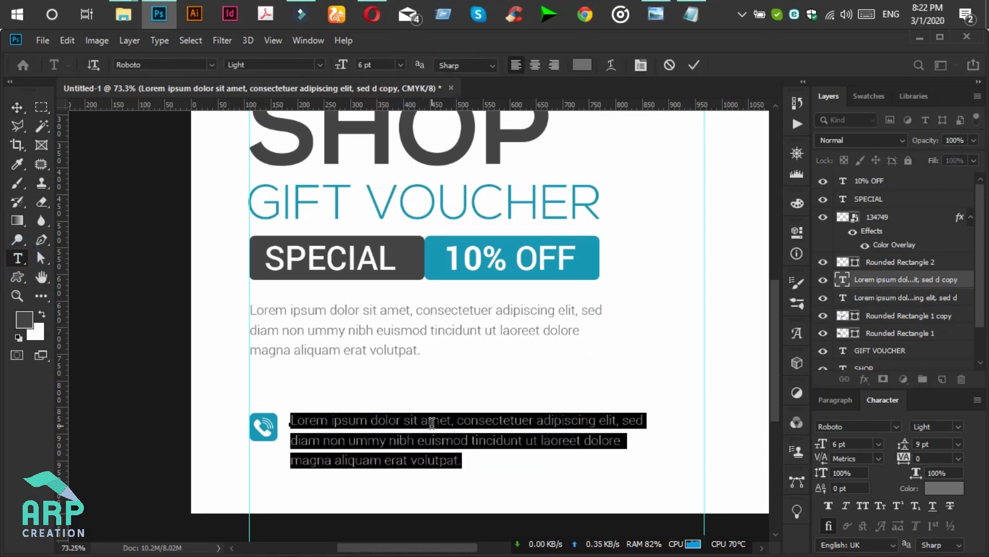
{"action": "type", "text": "+88"}
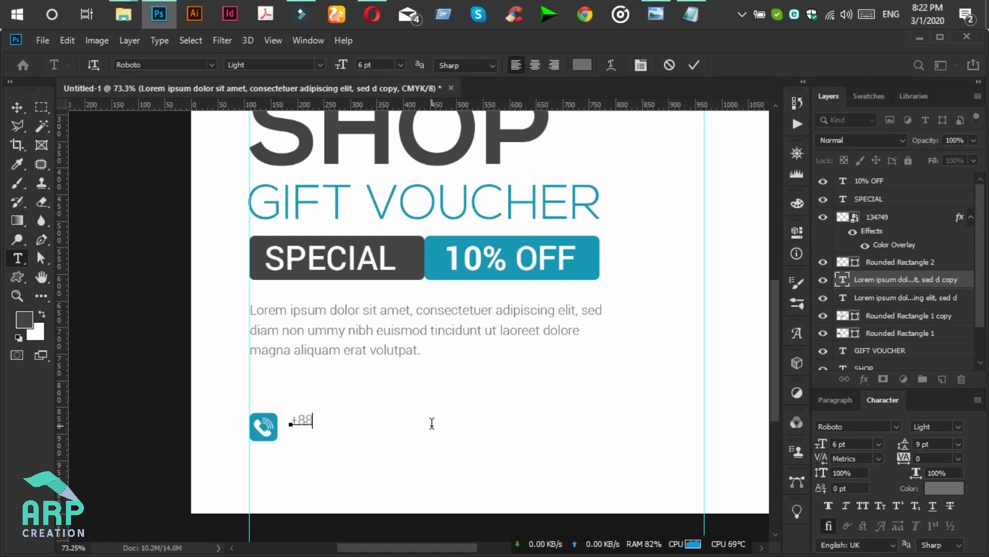
{"action": "type", "text": "0     "}
{"action": "type", "text": "45322"}
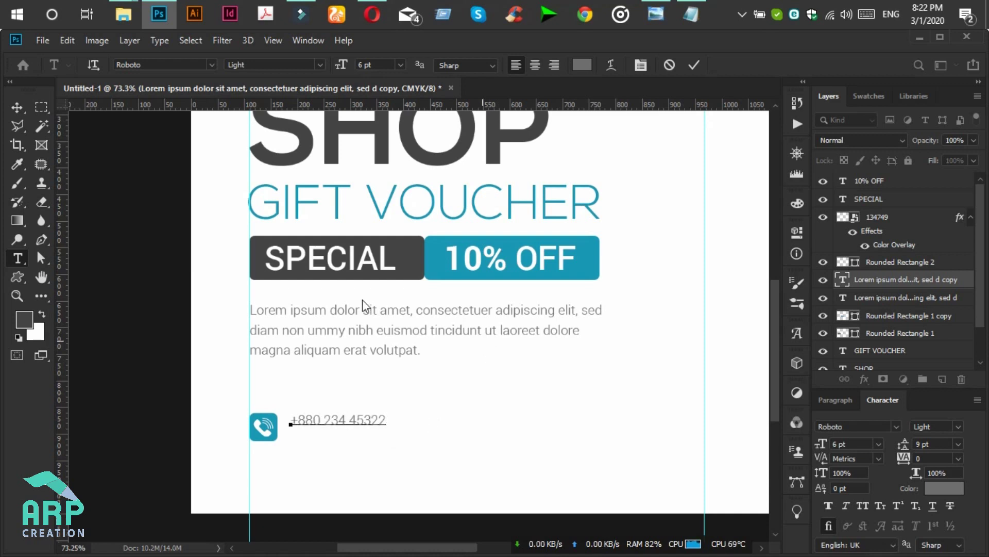
{"action": "left_click", "coordinate": [17, 107]}
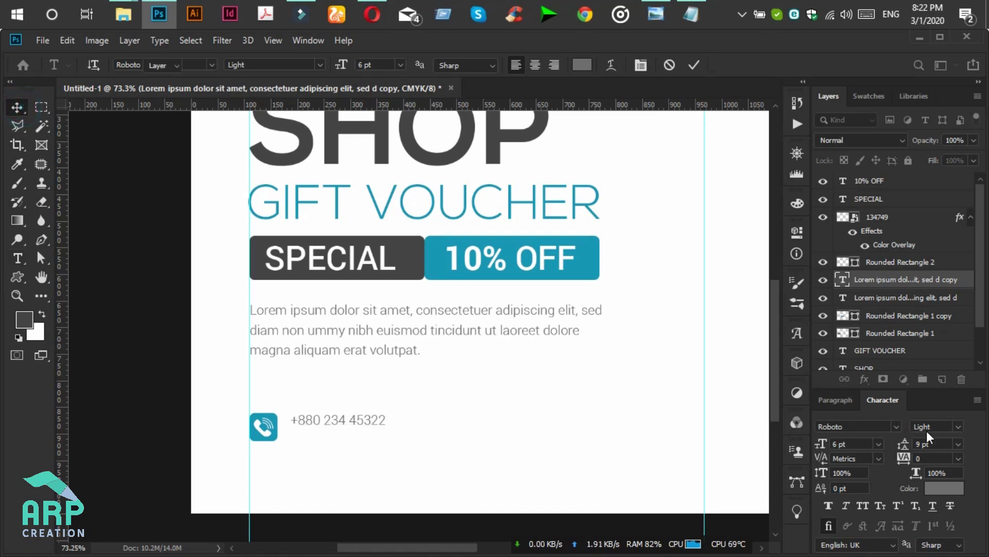
Set the phone number text to the Regular font style and the dark grey colour #4f4f4f.
{"action": "left_click", "coordinate": [959, 425]}
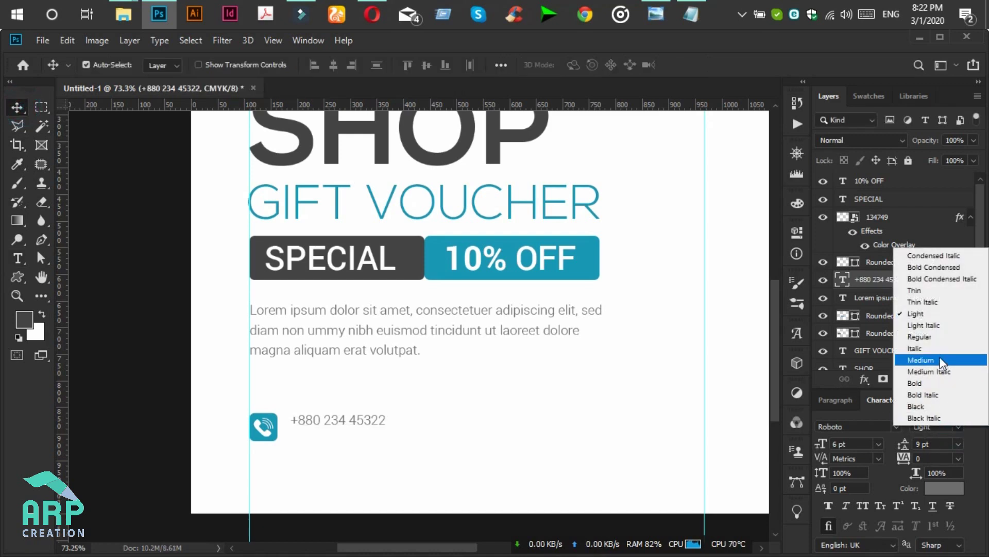
{"action": "left_click", "coordinate": [938, 337]}
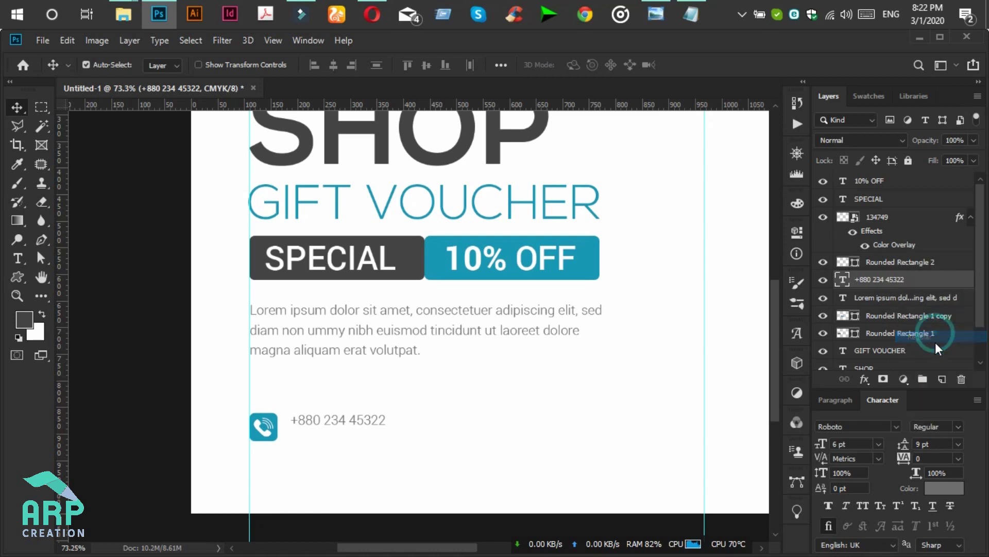
{"action": "left_click", "coordinate": [946, 488]}
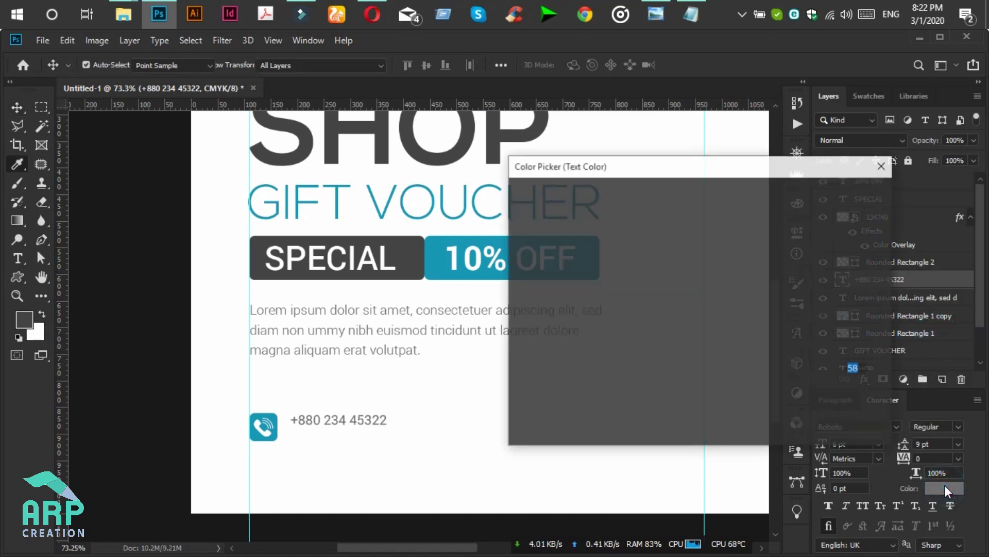
{"action": "left_click", "coordinate": [516, 327]}
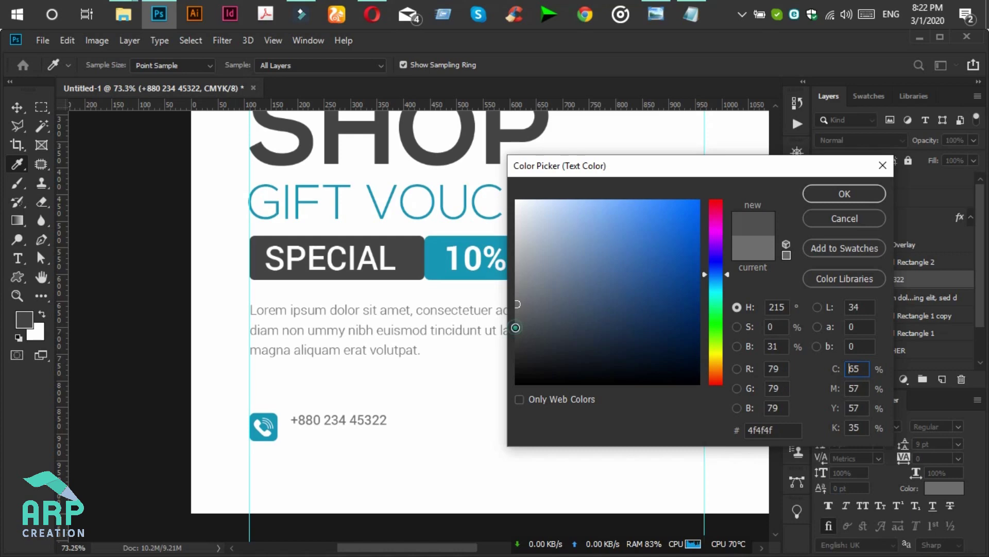
{"action": "left_click", "coordinate": [841, 194]}
{"action": "scroll", "coordinate": [350, 430], "scroll_direction": "up", "scroll_amount": 2}
{"action": "mouse_move", "coordinate": [338, 424]}
{"action": "left_mouse_down"}
{"action": "mouse_move", "coordinate": [331, 412]}
{"action": "mouse_move", "coordinate": [337, 420]}
{"action": "left_mouse_up"}
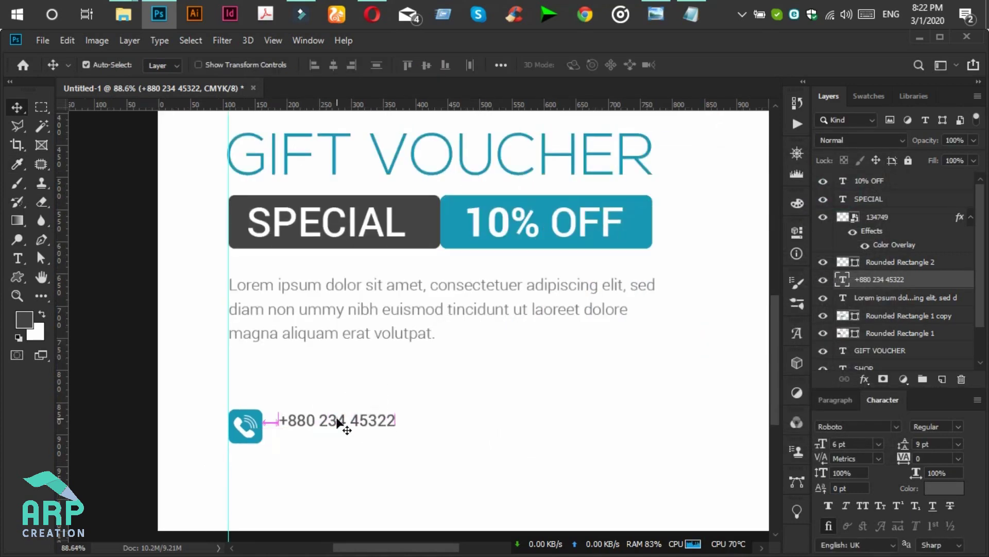
Scale the white phone icon down to 14.13% and centre it inside the small teal square.
{"action": "left_click", "coordinate": [246, 434]}
{"action": "scroll", "coordinate": [246, 434], "scroll_direction": "up", "scroll_amount": 2}
{"action": "key", "text": "ctrl+t"}
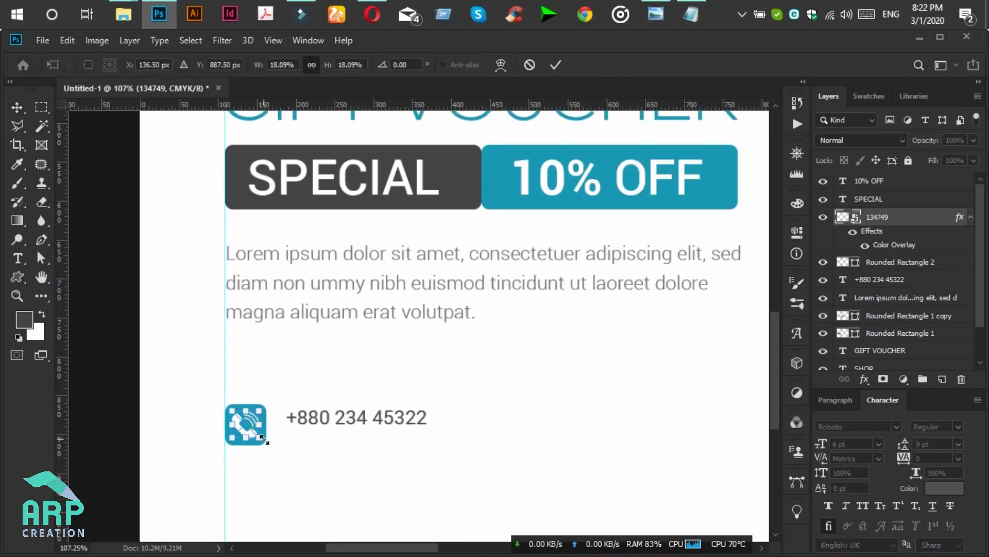
{"action": "left_click_drag", "start_coordinate": [262, 439], "coordinate": [253, 431]}
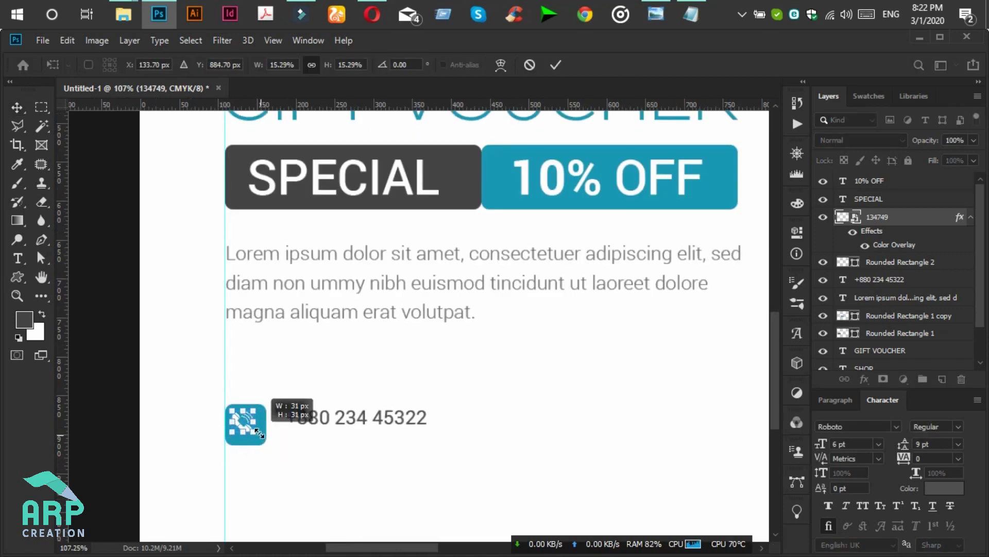
{"action": "left_click", "coordinate": [556, 64]}
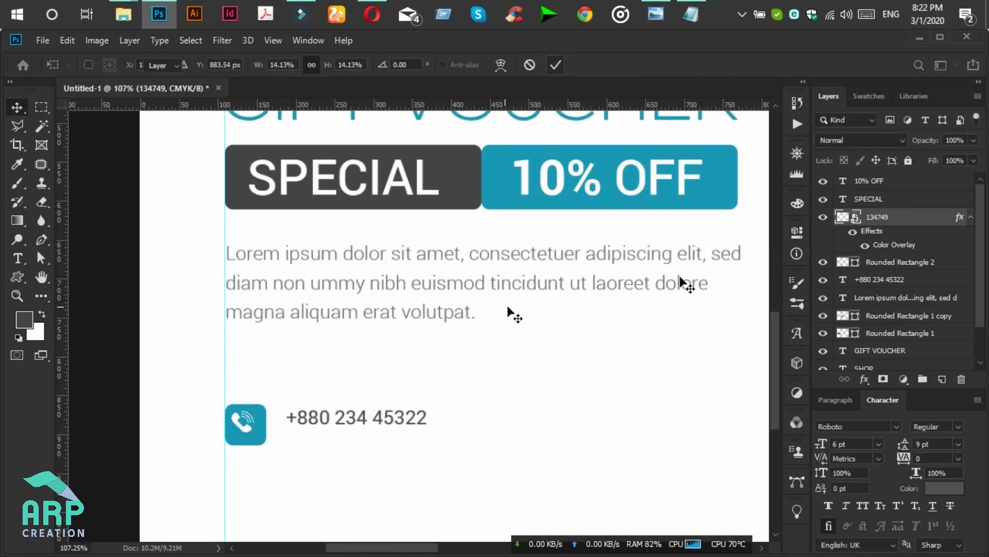
{"action": "left_click_drag", "start_coordinate": [245, 425], "coordinate": [248, 432]}
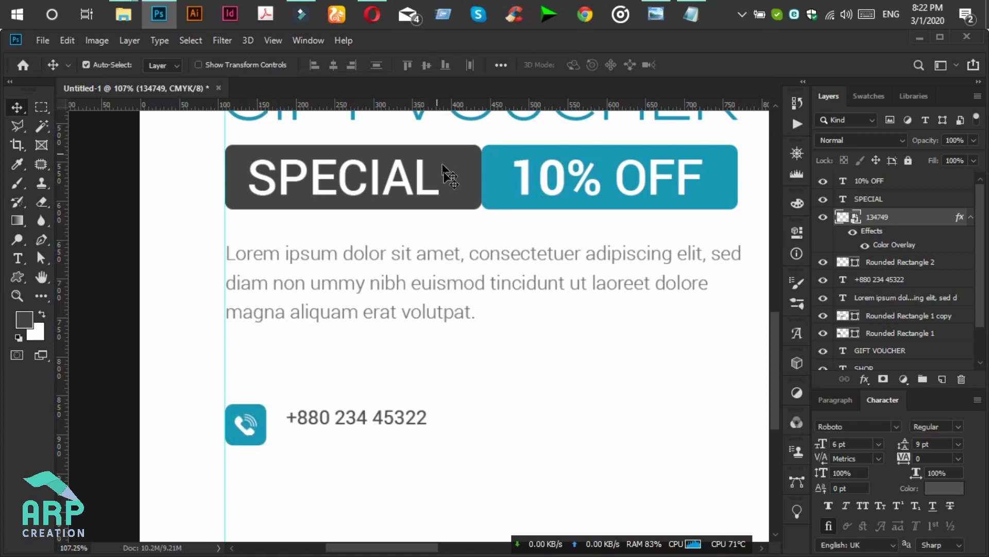
Shift the SPECIAL text slightly to the right so it sits centred in the dark bar.
{"action": "left_click_drag", "start_coordinate": [426, 177], "coordinate": [428, 186]}
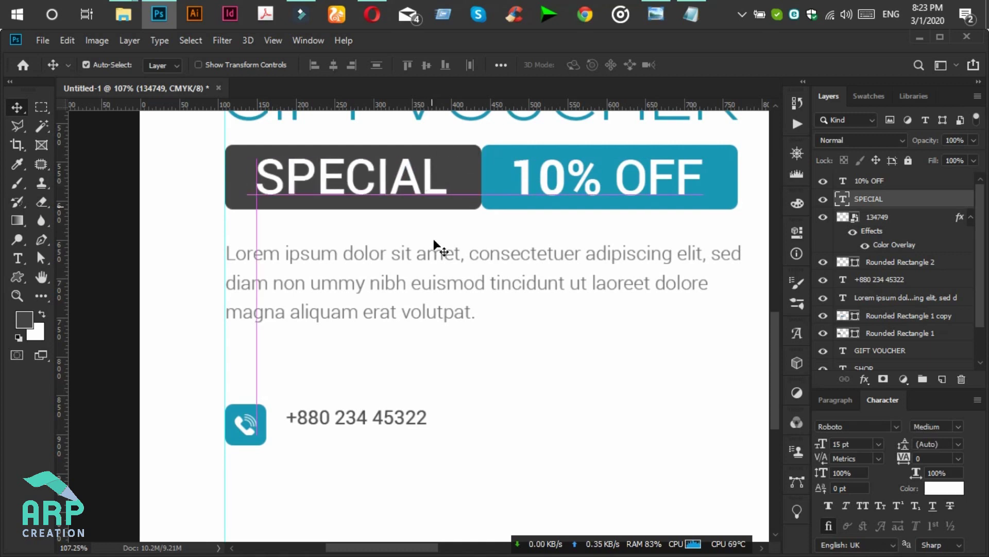
{"action": "scroll", "coordinate": [453, 430], "scroll_direction": "down", "scroll_amount": 1}
{"action": "scroll", "coordinate": [453, 434], "scroll_direction": "down", "scroll_amount": 1}
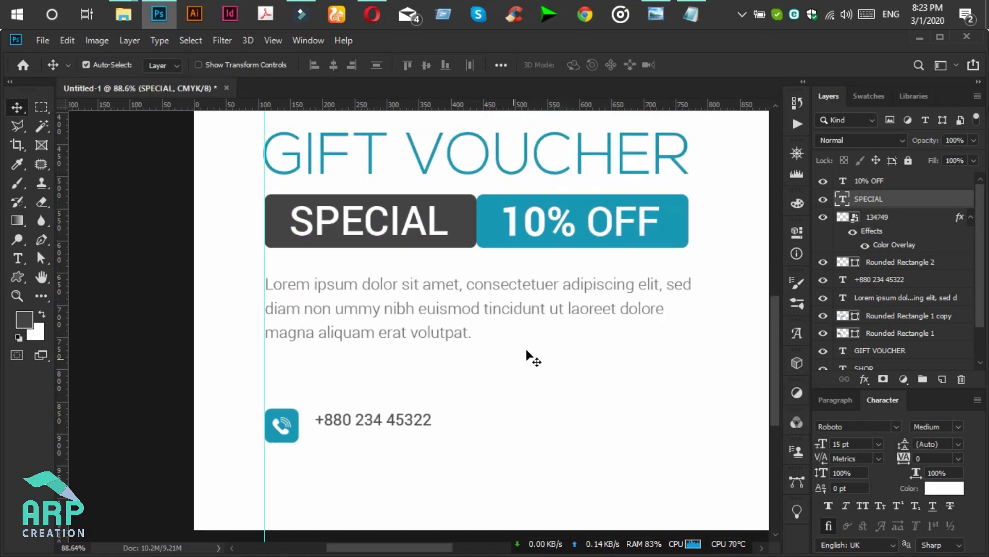
Place a copy of the phone number line directly beneath the original beside the phone icon.
{"action": "left_click", "coordinate": [375, 422]}
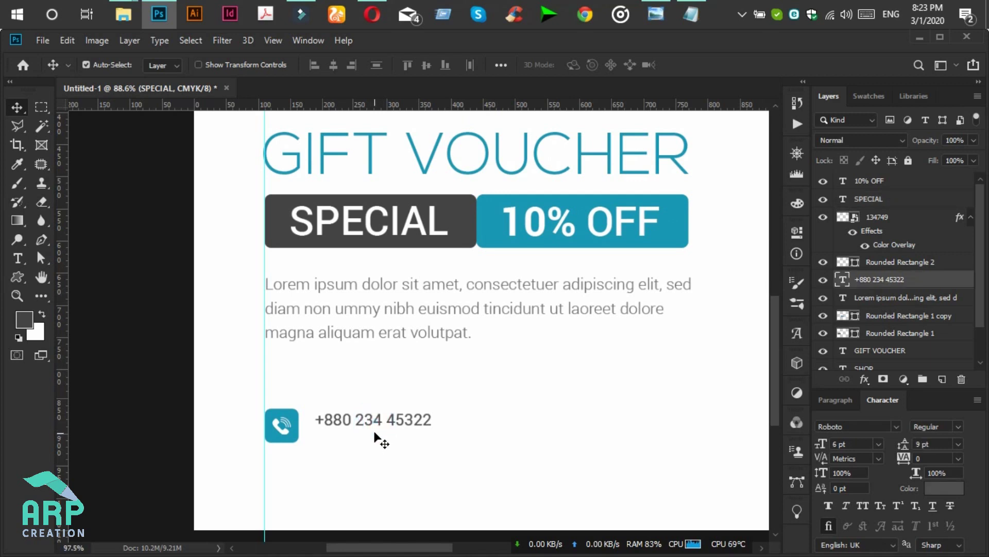
{"action": "scroll", "coordinate": [376, 425], "scroll_direction": "up", "scroll_amount": 2}
{"action": "left_click_drag", "start_coordinate": [375, 431], "coordinate": [375, 440]}
{"action": "scroll", "coordinate": [401, 473], "scroll_direction": "down", "scroll_amount": 4}
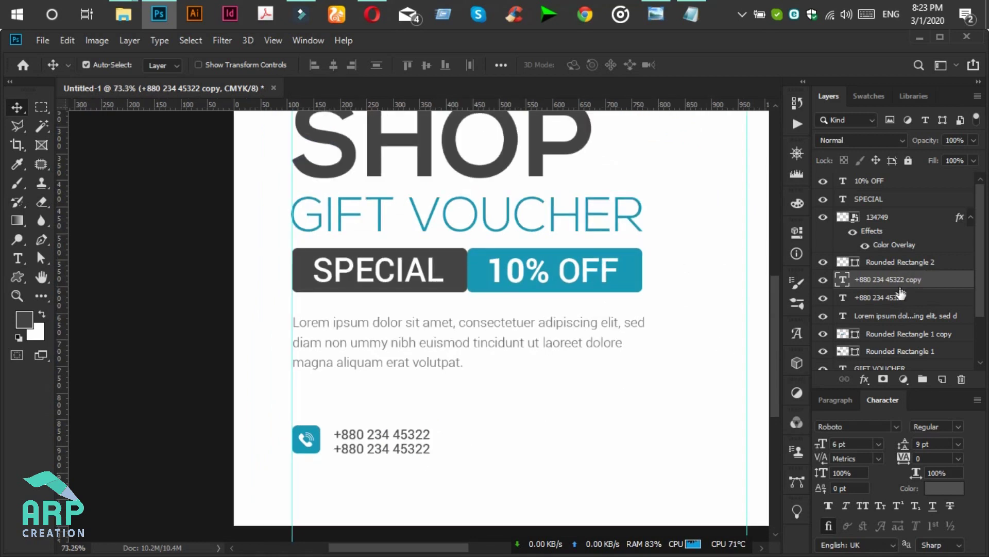
Nudge the upper phone number line upward to widen the gap between the two lines.
{"action": "left_click", "coordinate": [899, 299]}
{"action": "key", "text": "Up"}
{"action": "key", "text": "Up"}
{"action": "key", "text": "Up"}
{"action": "key", "text": "Up"}
{"action": "key", "text": "Up"}
{"action": "key", "text": "Up"}
{"action": "key", "text": "Up"}
Duplicate the small teal square and both phone number lines to the right as a second contact block.
{"action": "scroll", "coordinate": [247, 490], "scroll_direction": "down", "scroll_amount": 1}
{"action": "left_click_drag", "start_coordinate": [335, 484], "coordinate": [218, 426]}
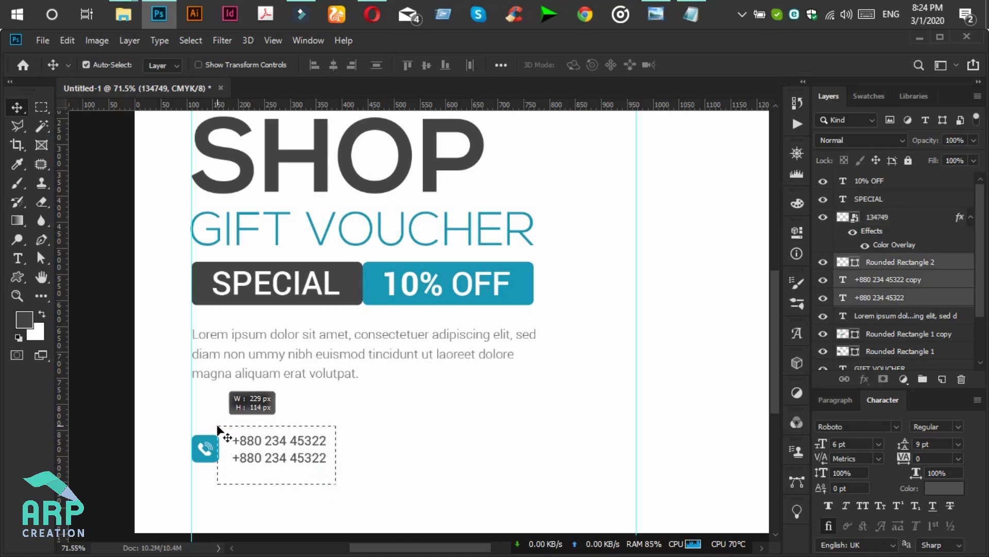
{"action": "left_click_drag", "start_coordinate": [217, 426], "coordinate": [217, 427]}
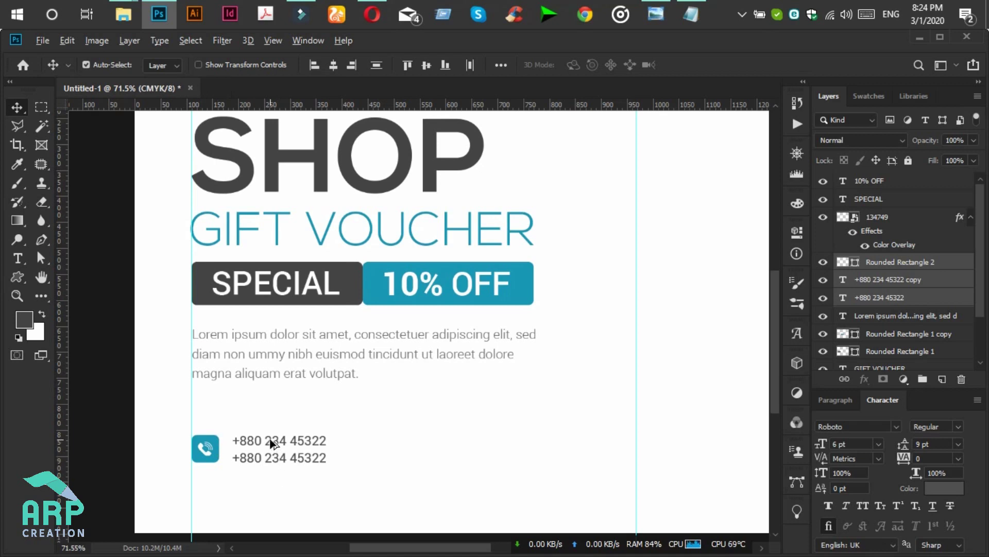
{"action": "left_click_drag", "start_coordinate": [272, 443], "coordinate": [488, 443]}
Change the upper text line of the second contact block to "youraddress".
{"action": "key", "text": "t"}
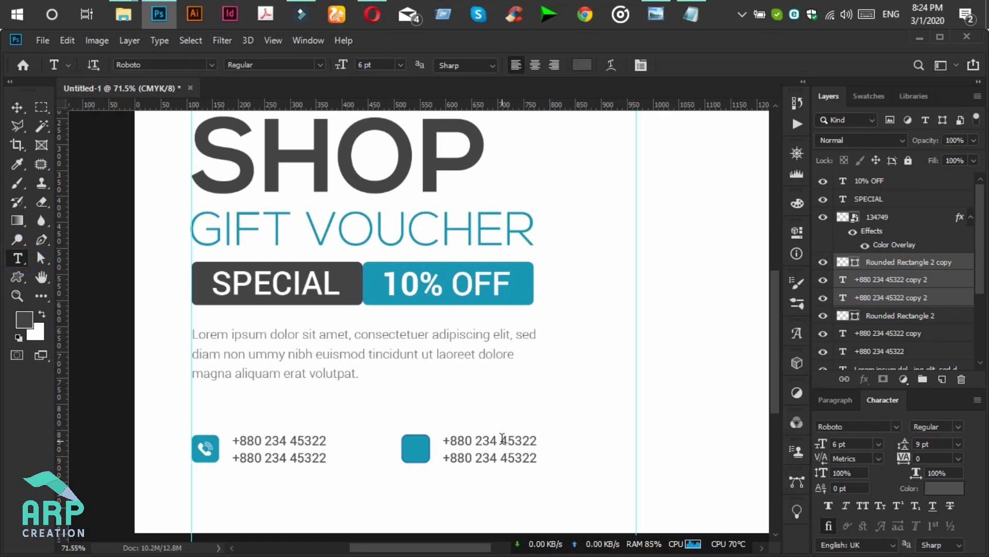
{"action": "left_click", "coordinate": [502, 439]}
{"action": "key", "text": "ctrl+a"}
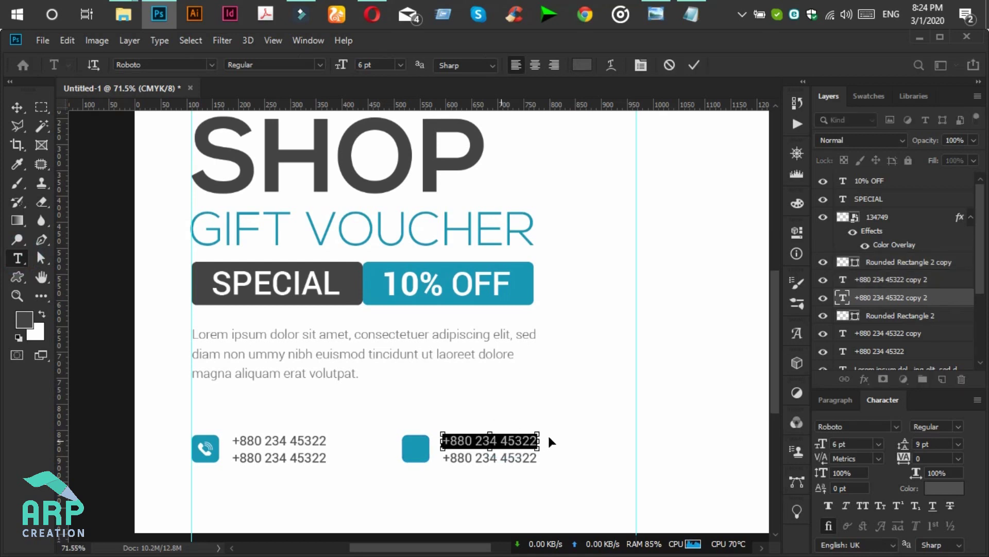
{"action": "key", "text": "Left"}
{"action": "key", "text": "Right"}
{"action": "type", "text": "youra"}
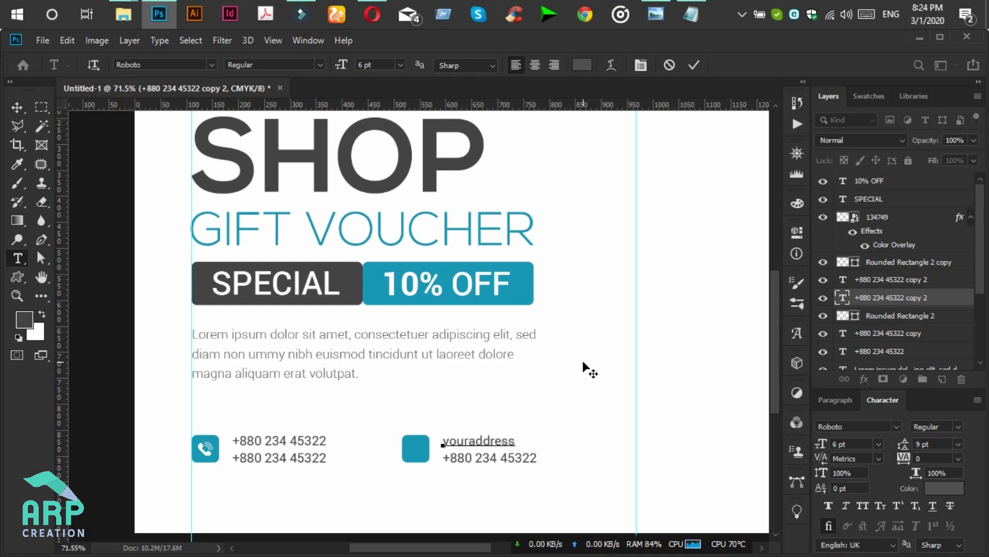
{"action": "key", "text": "ctrl+a"}
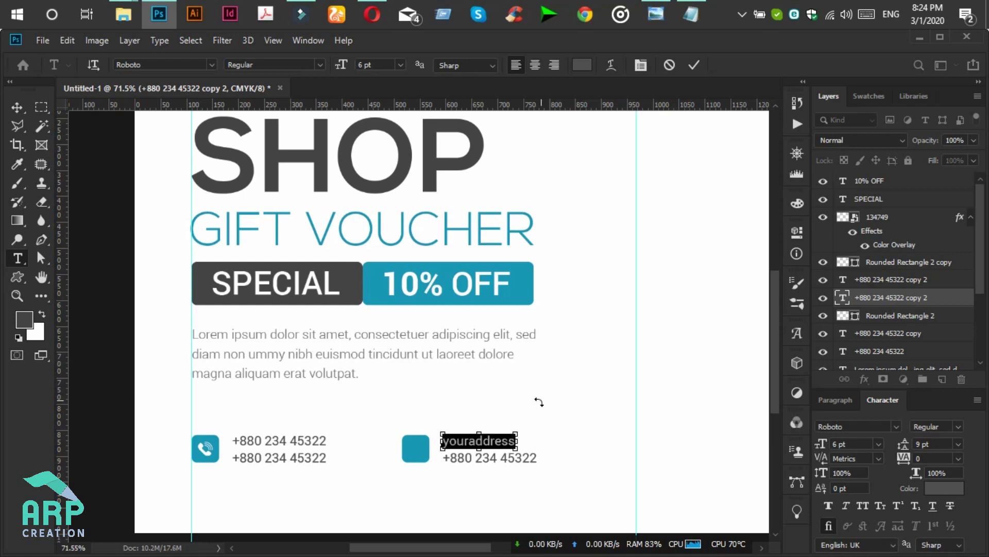
{"action": "left_click", "coordinate": [695, 64]}
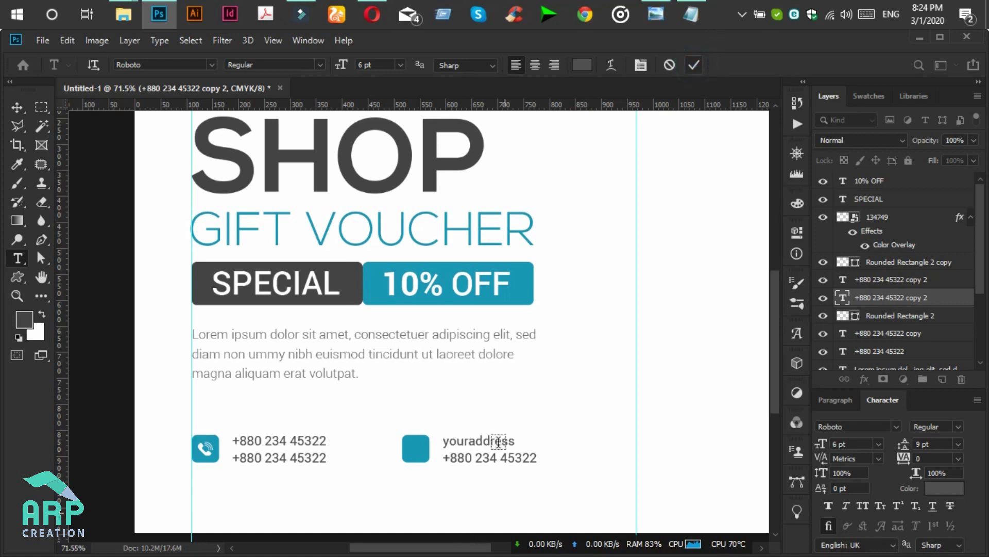
{"action": "left_click", "coordinate": [496, 457]}
{"action": "key", "text": "ctrl+a"}
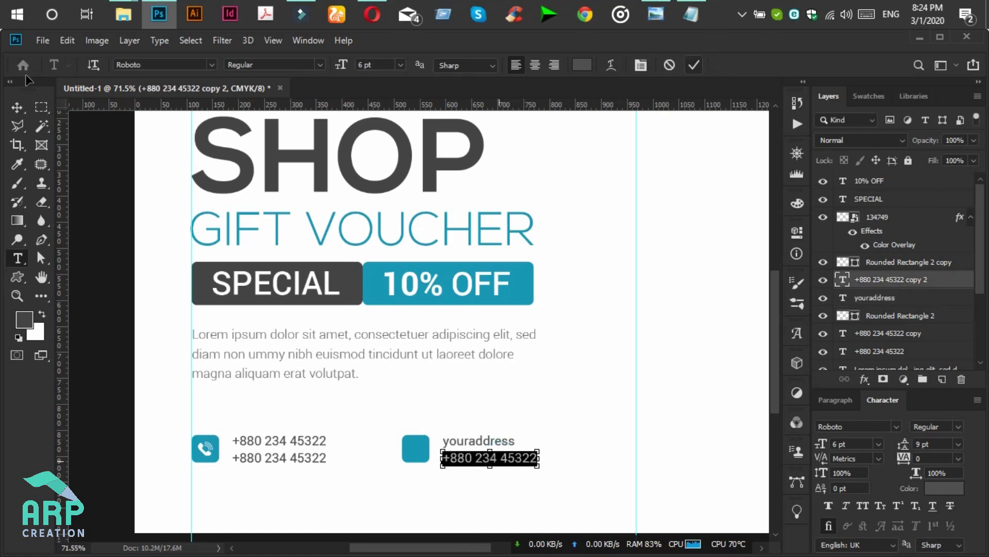
{"action": "left_click", "coordinate": [16, 108]}
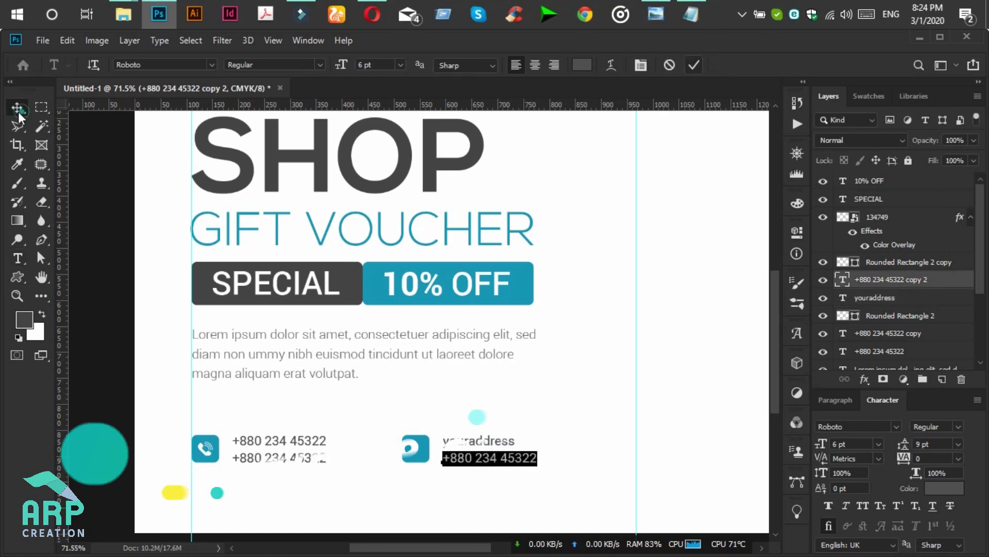
Choose the map pin location marker as the shape for the Custom Shape tool.
{"action": "left_click", "coordinate": [18, 277]}
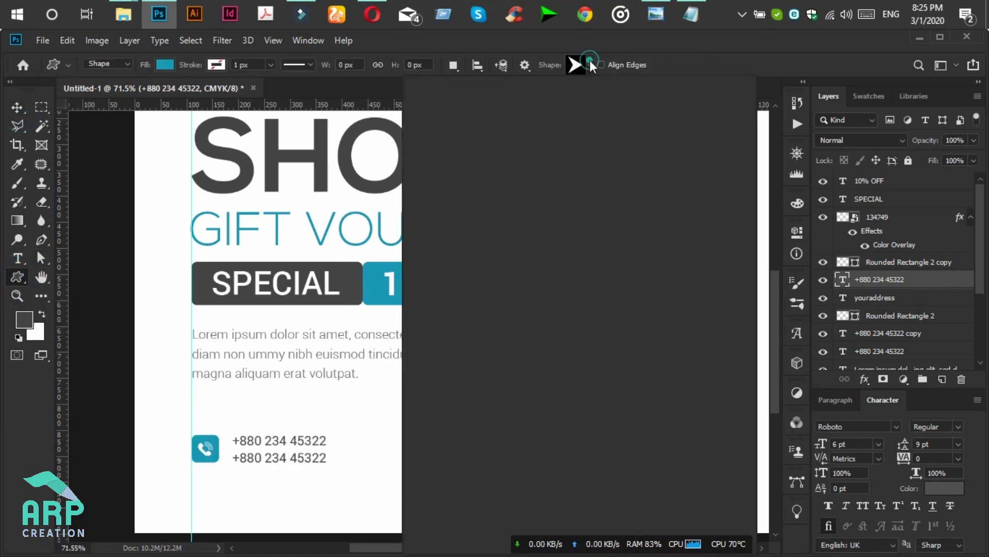
{"action": "left_click", "coordinate": [589, 64]}
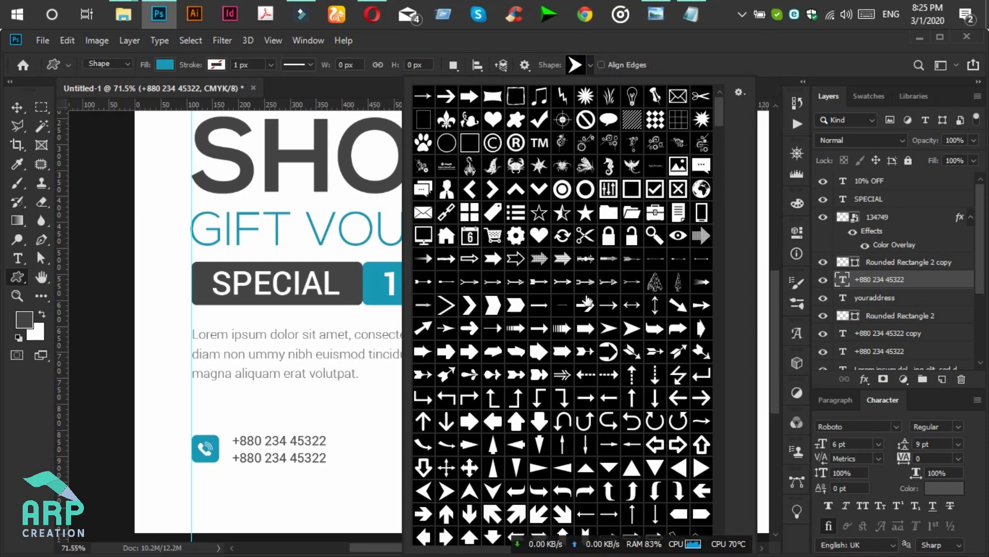
{"action": "scroll", "coordinate": [587, 302], "scroll_direction": "down", "scroll_amount": 3}
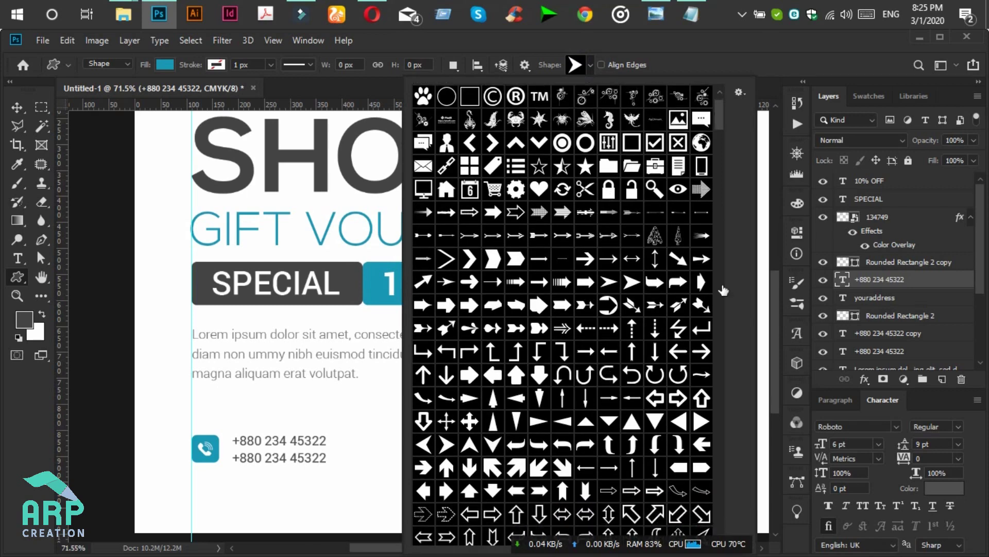
{"action": "left_click_drag", "start_coordinate": [720, 118], "coordinate": [721, 203]}
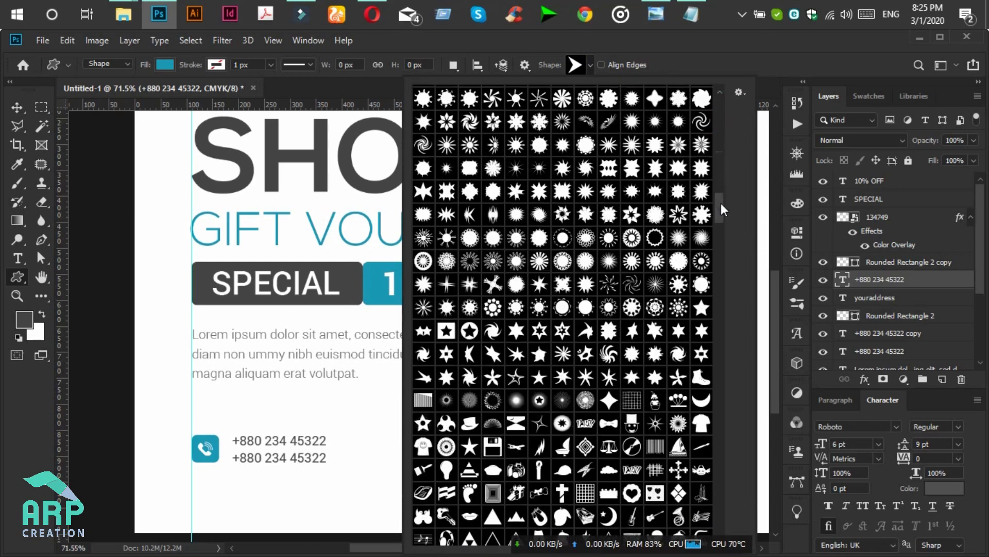
{"action": "scroll", "coordinate": [722, 225], "scroll_direction": "down", "scroll_amount": 10}
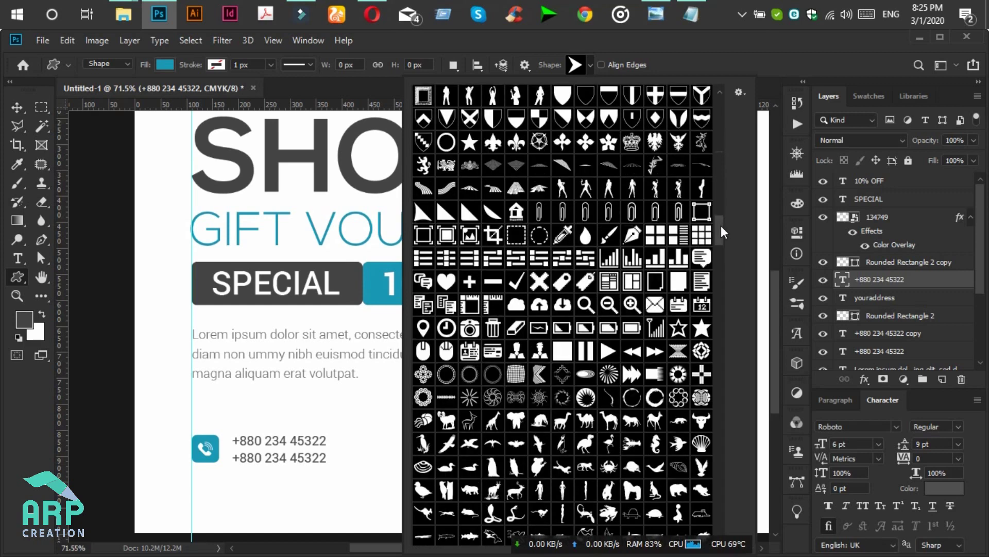
{"action": "scroll", "coordinate": [723, 206], "scroll_direction": "up", "scroll_amount": 10}
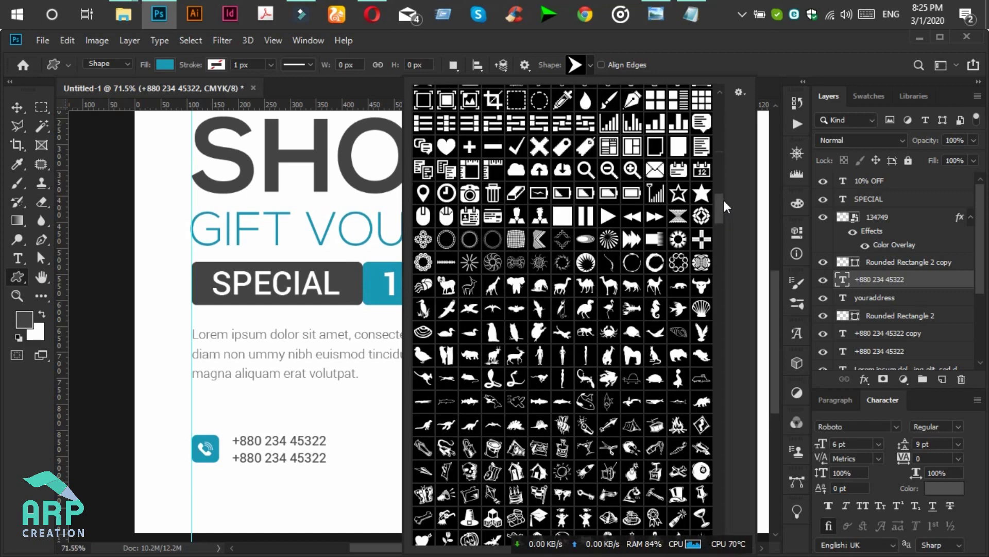
{"action": "scroll", "coordinate": [711, 231], "scroll_direction": "up", "scroll_amount": 2}
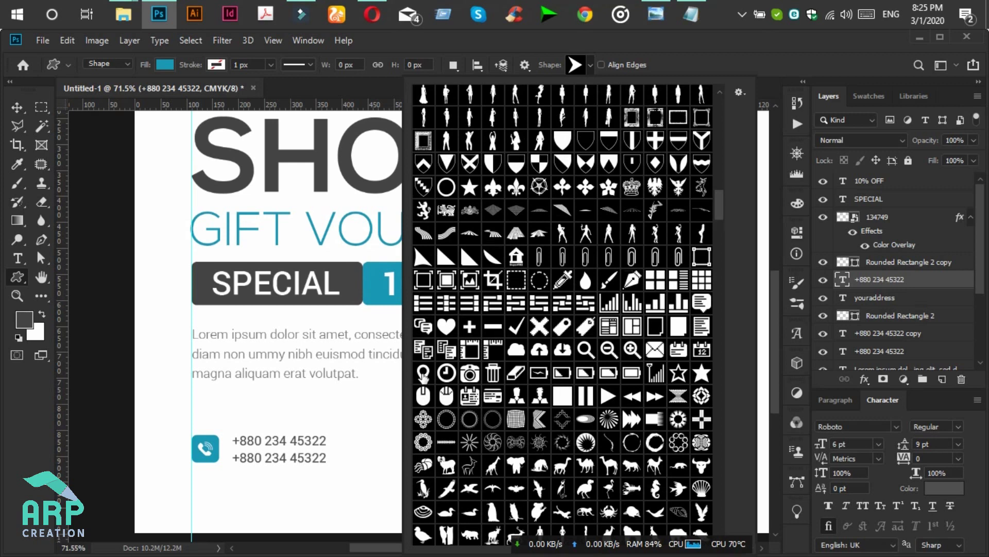
{"action": "left_click", "coordinate": [423, 373]}
{"action": "left_click", "coordinate": [733, 56]}
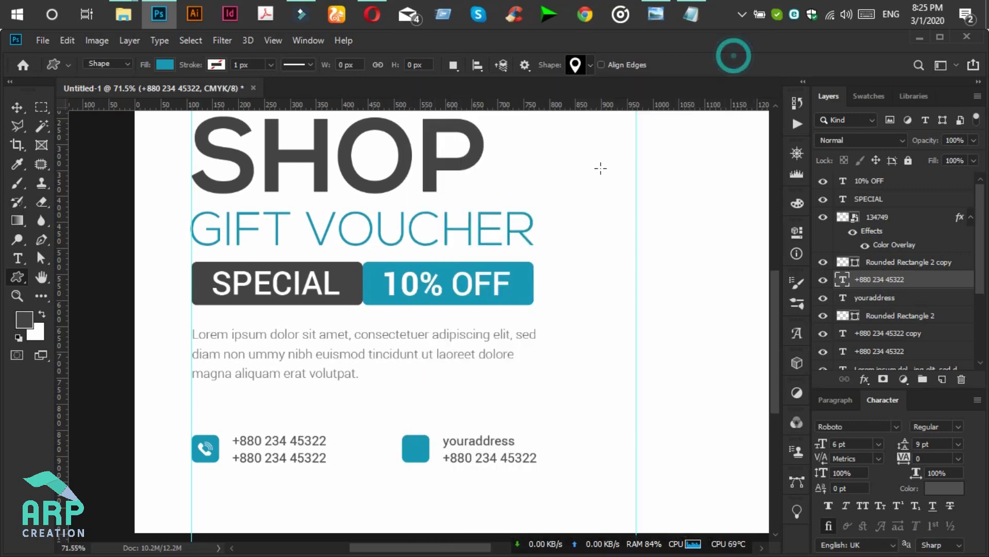
Draw the map pin about 36 by 50 px above the second teal square and change its fill to white.
{"action": "left_click_drag", "start_coordinate": [407, 403], "coordinate": [427, 430]}
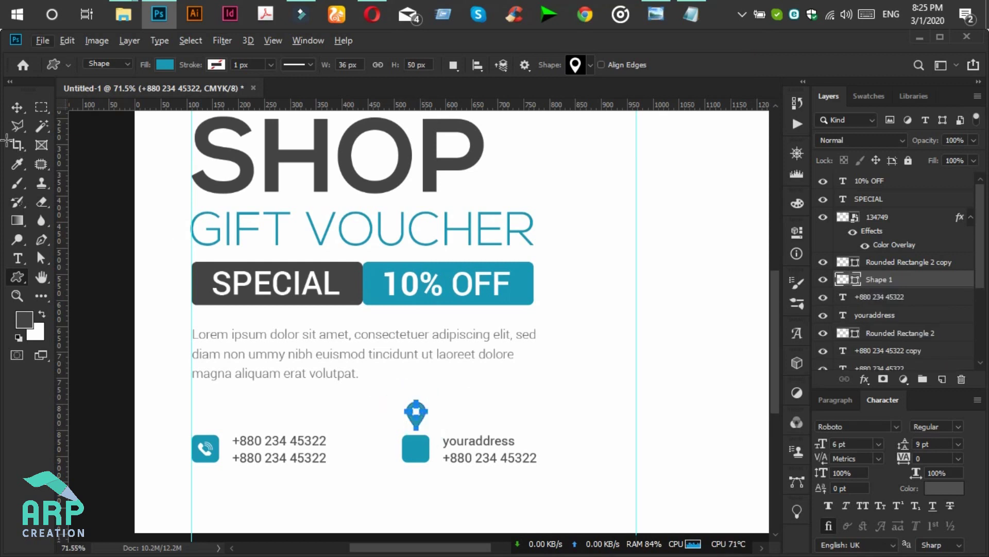
{"action": "left_click", "coordinate": [77, 129]}
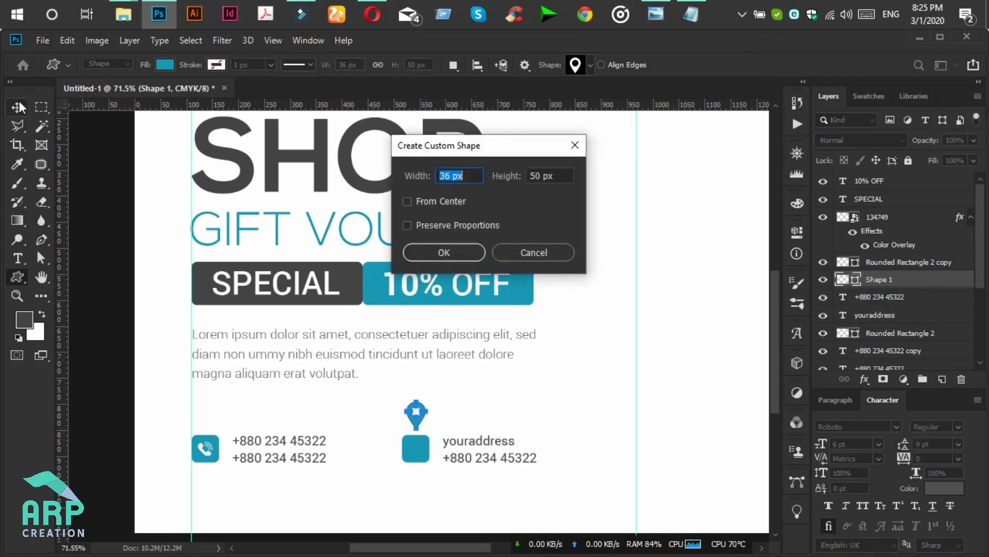
{"action": "left_click", "coordinate": [534, 252]}
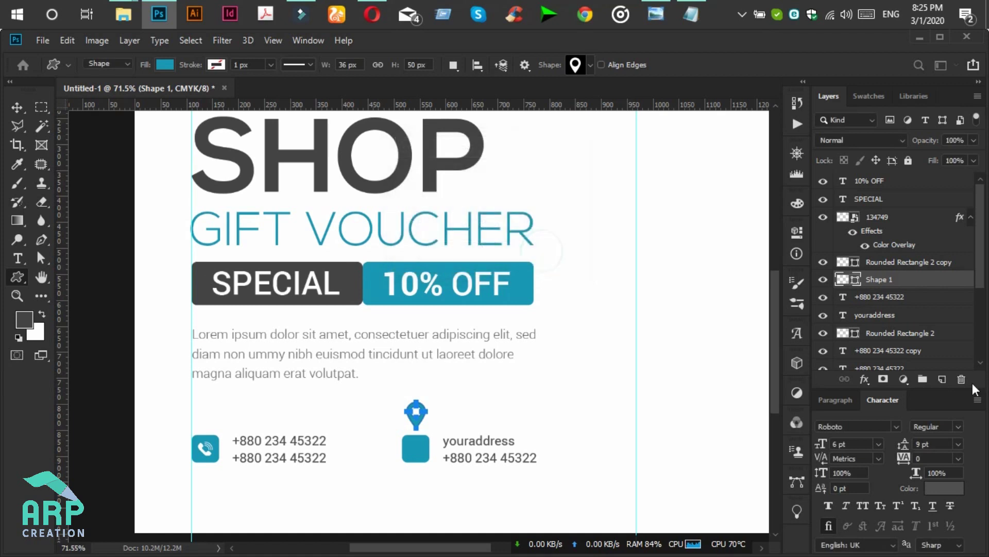
{"action": "double_click", "coordinate": [855, 280]}
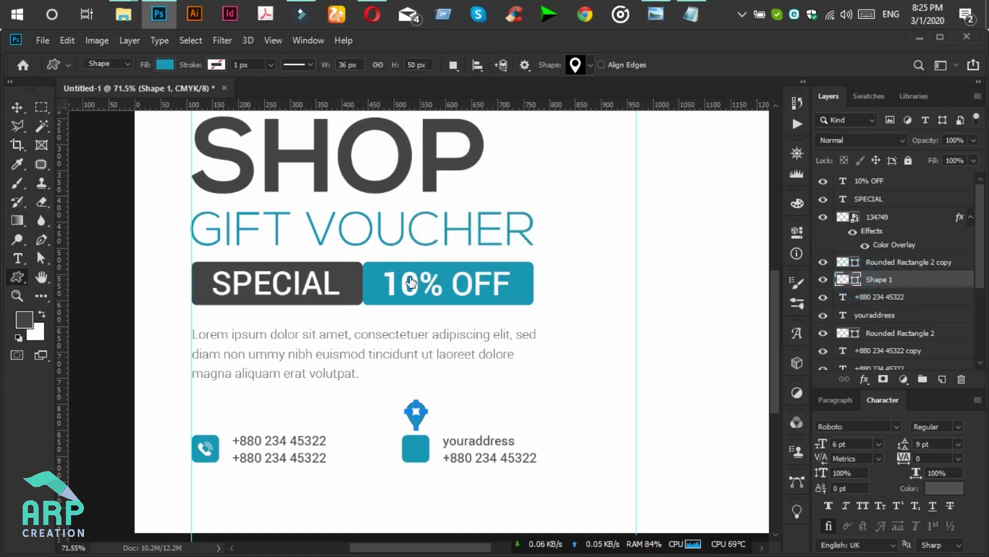
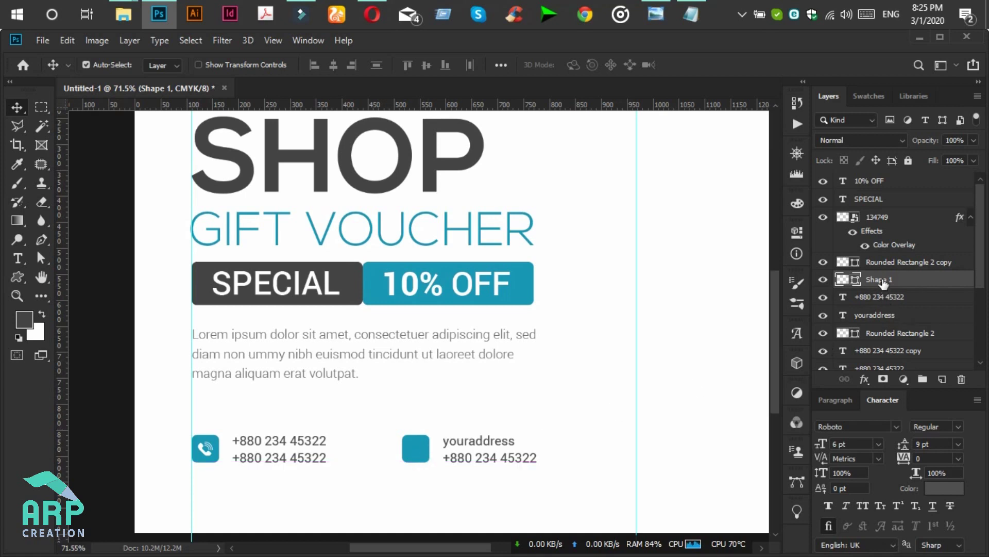
Bring the pin in front of the second teal square, scale it to about 66% and centre it inside the square.
{"action": "left_click_drag", "start_coordinate": [884, 283], "coordinate": [882, 258]}
{"action": "scroll", "coordinate": [412, 458], "scroll_direction": "up", "scroll_amount": 1}
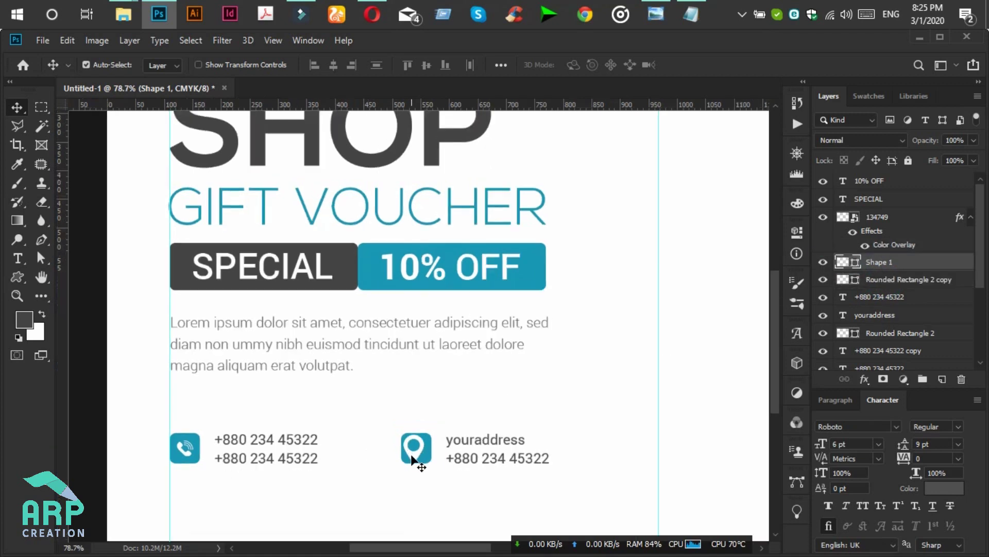
{"action": "scroll", "coordinate": [412, 459], "scroll_direction": "up", "scroll_amount": 2}
{"action": "key", "text": "ctrl+t"}
{"action": "left_click_drag", "start_coordinate": [436, 465], "coordinate": [421, 445]}
{"action": "scroll", "coordinate": [416, 454], "scroll_direction": "up", "scroll_amount": 5}
{"action": "left_click", "coordinate": [608, 66]}
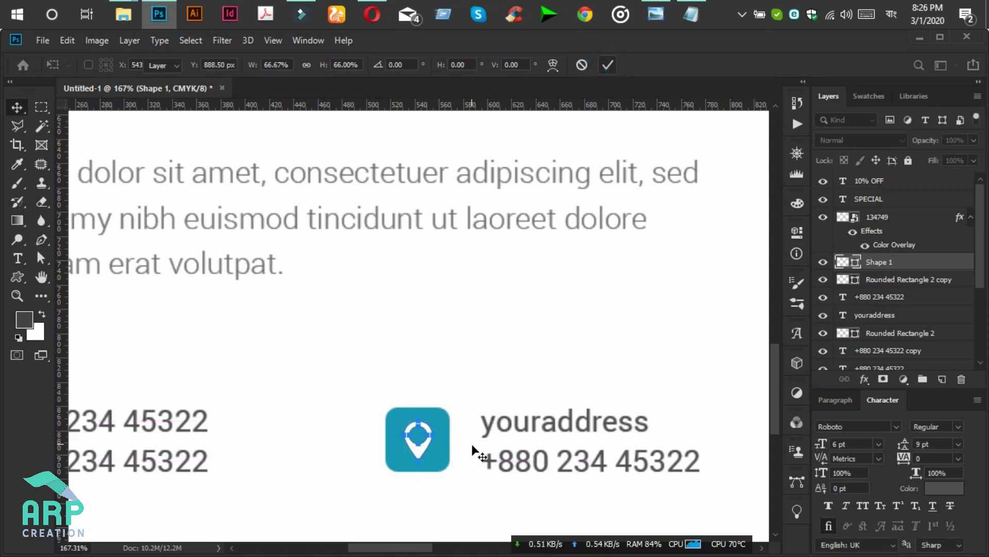
{"action": "scroll", "coordinate": [472, 444], "scroll_direction": "down", "scroll_amount": 5}
{"action": "left_click", "coordinate": [461, 382]}
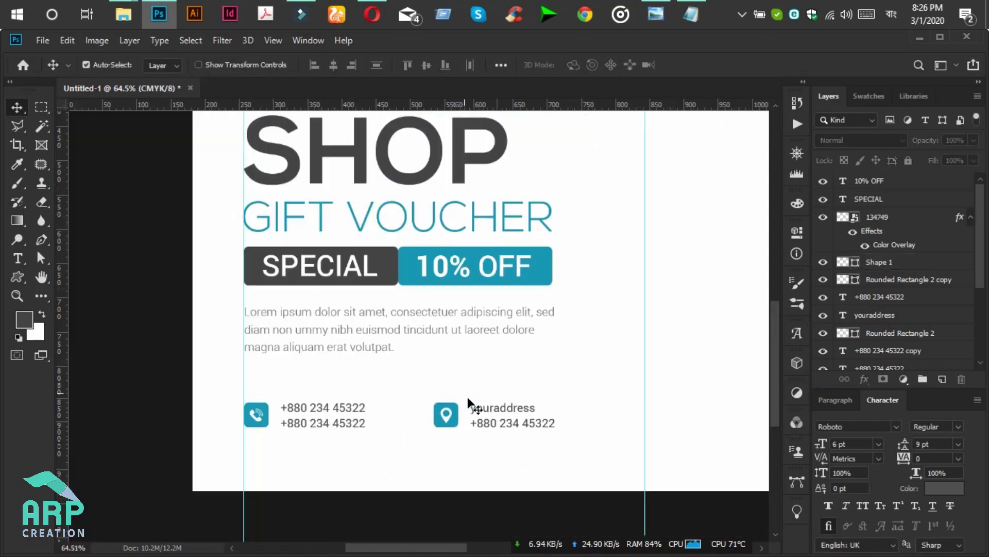
Select the SHOP and GIFT VOUCHER headings, colour bars and description paragraph together and nudge them down, away from the logo.
{"action": "scroll", "coordinate": [470, 412], "scroll_direction": "down", "scroll_amount": 3}
{"action": "scroll", "coordinate": [563, 400], "scroll_direction": "up", "scroll_amount": 1}
{"action": "left_click_drag", "start_coordinate": [584, 339], "coordinate": [557, 358]}
{"action": "left_click_drag", "start_coordinate": [477, 551], "coordinate": [506, 551]}
{"action": "scroll", "coordinate": [523, 489], "scroll_direction": "down", "scroll_amount": 1}
{"action": "scroll", "coordinate": [452, 471], "scroll_direction": "down", "scroll_amount": 1}
{"action": "left_click_drag", "start_coordinate": [429, 547], "coordinate": [446, 551]}
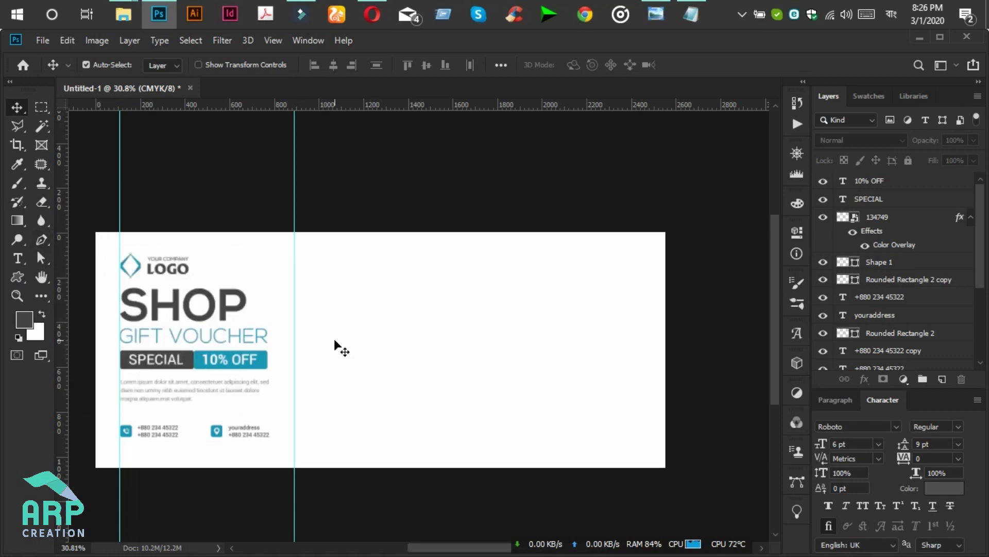
{"action": "left_click_drag", "start_coordinate": [110, 287], "coordinate": [273, 407]}
{"action": "key", "text": "shift+Down"}
{"action": "key", "text": "shift+Down"}
{"action": "key", "text": "shift+Down"}
{"action": "key", "text": "shift+Down"}
{"action": "key", "text": "shift+Down"}
{"action": "key", "text": "shift+Up"}
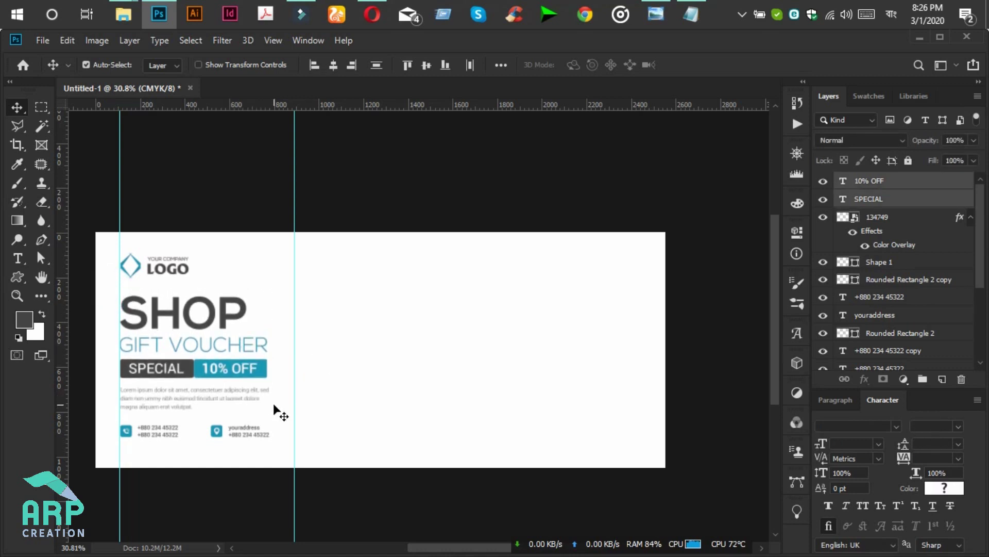
{"action": "left_click", "coordinate": [358, 343]}
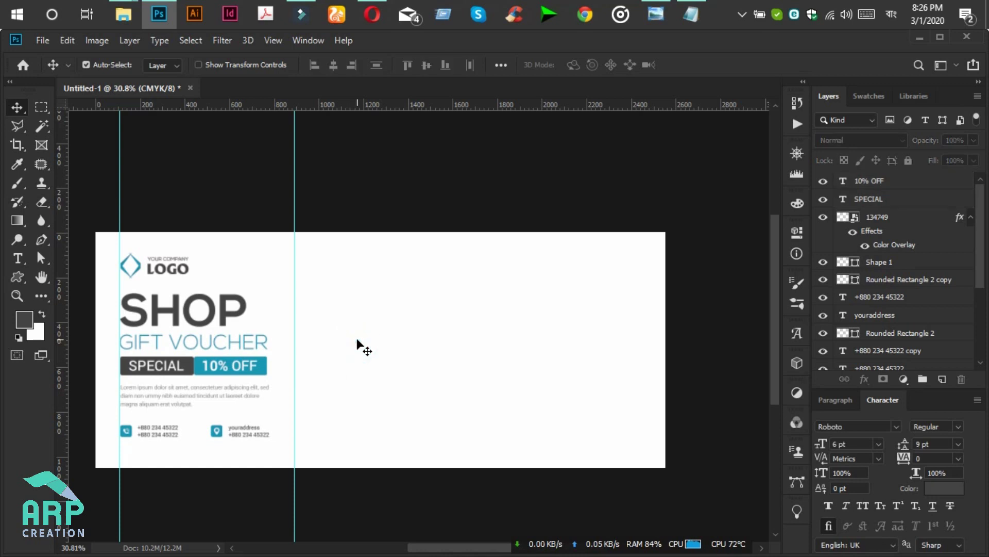
Draw a closed teal triangle about 339 by 516 px with the Pen tool, its tip on the voucher's top edge right of the text.
{"action": "scroll", "coordinate": [100, 265], "scroll_direction": "up", "scroll_amount": 1}
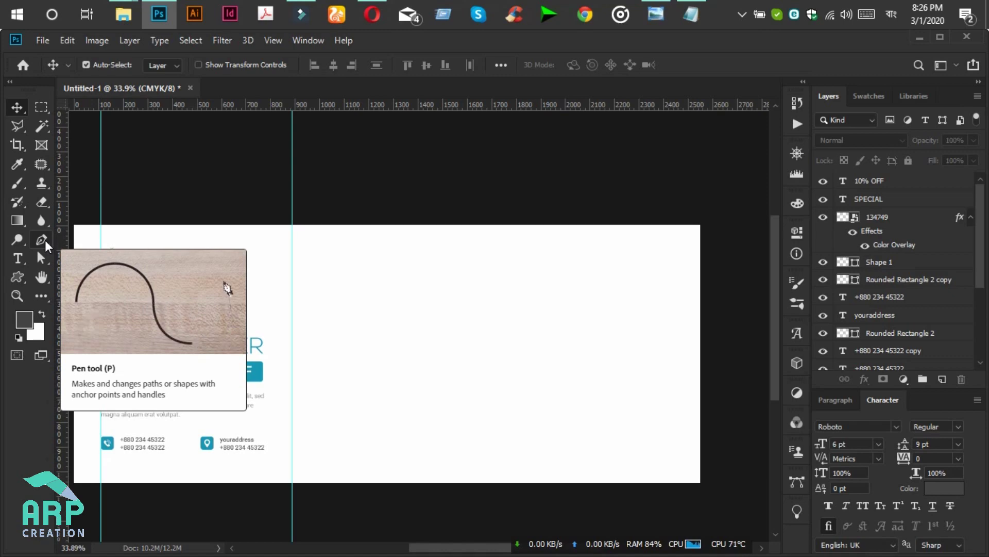
{"action": "left_click", "coordinate": [665, 8]}
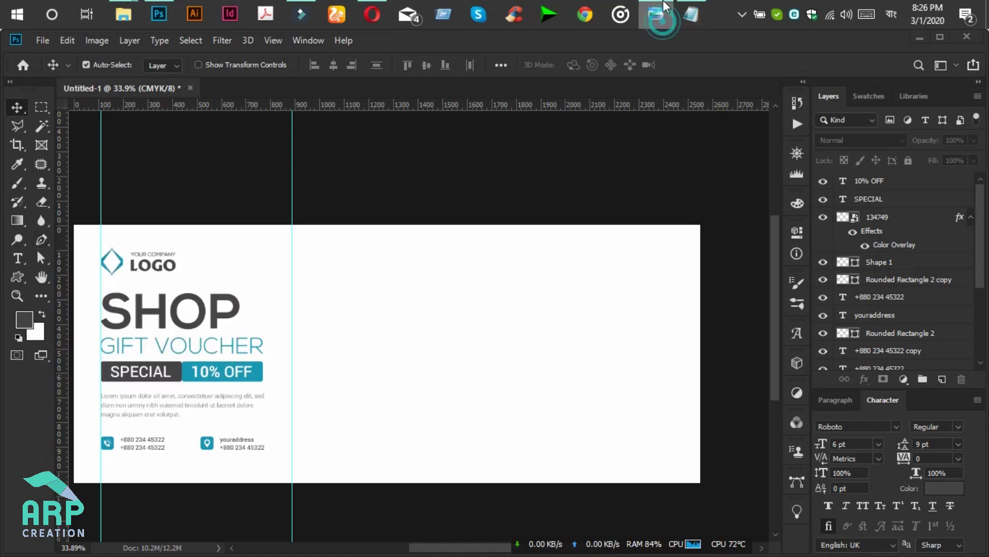
{"action": "left_click", "coordinate": [665, 8]}
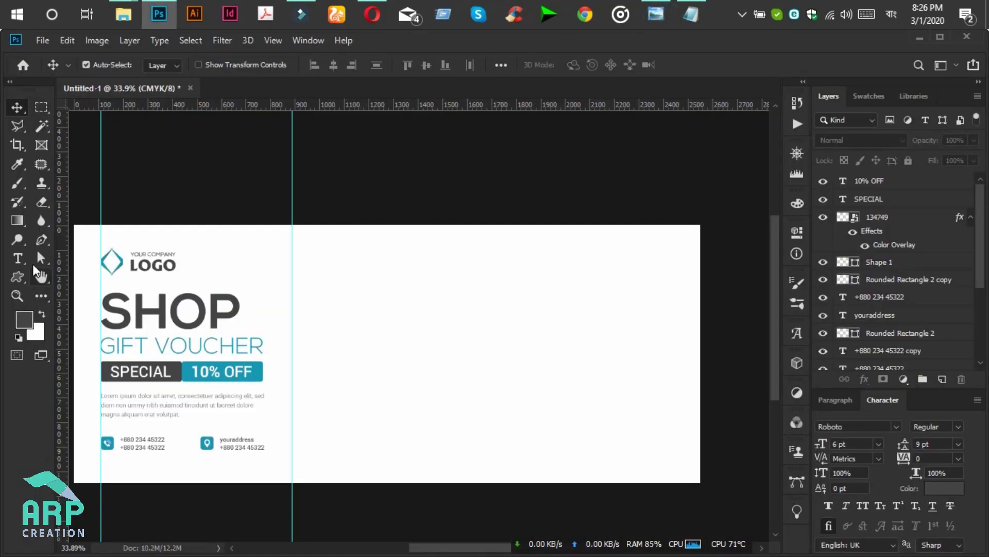
{"action": "left_click", "coordinate": [42, 240]}
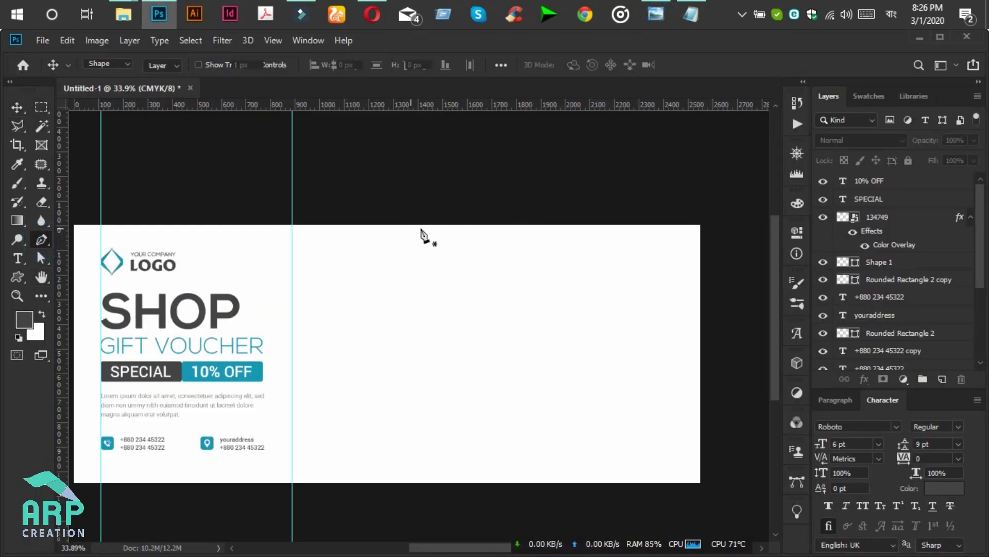
{"action": "left_click", "coordinate": [437, 225]}
{"action": "left_click", "coordinate": [350, 317]}
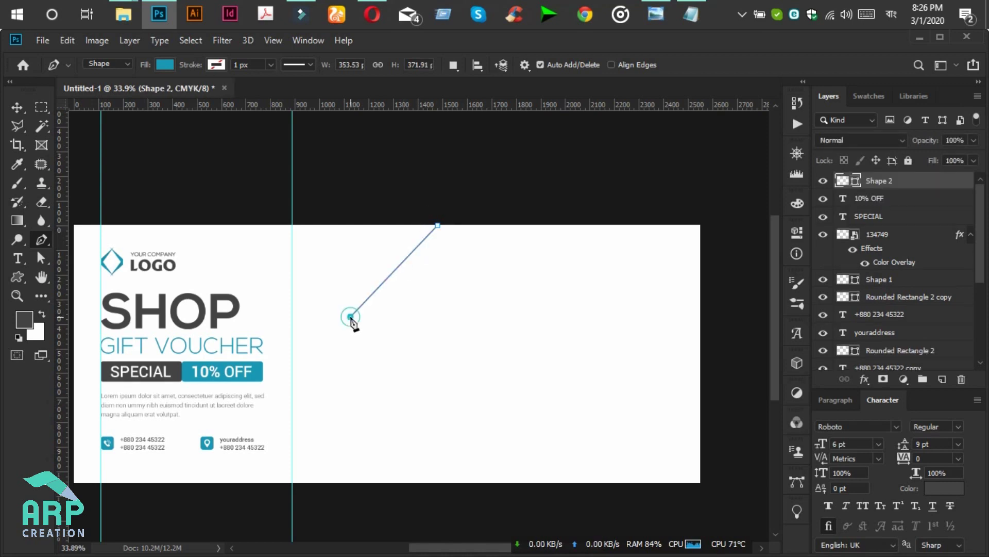
{"action": "key", "text": "ctrl+z"}
{"action": "left_click", "coordinate": [354, 339]}
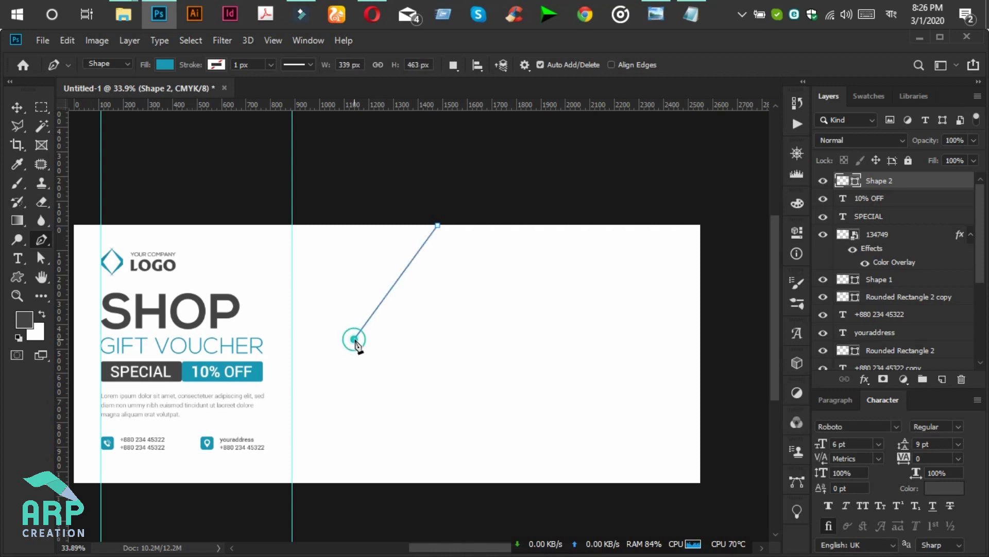
{"action": "left_click", "coordinate": [387, 352]}
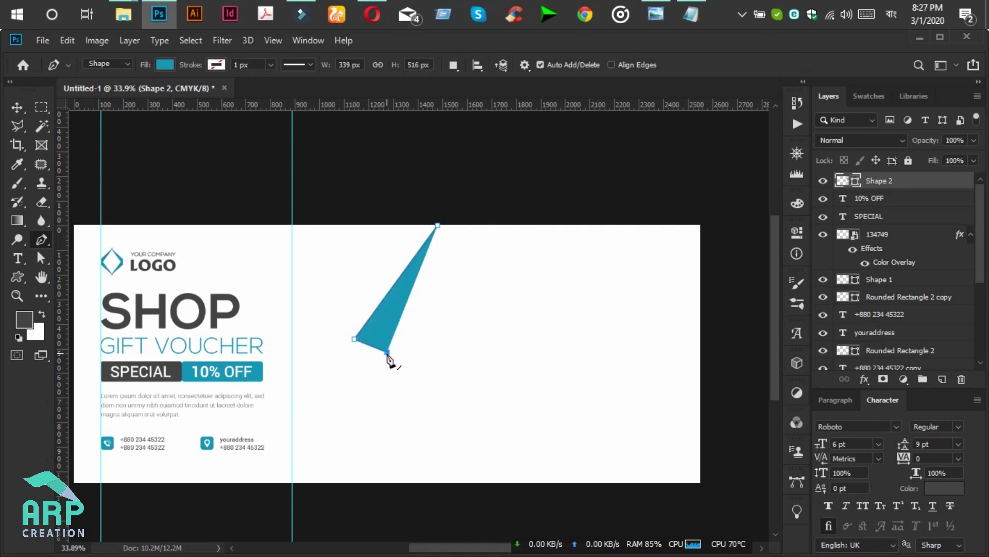
{"action": "left_click", "coordinate": [438, 225]}
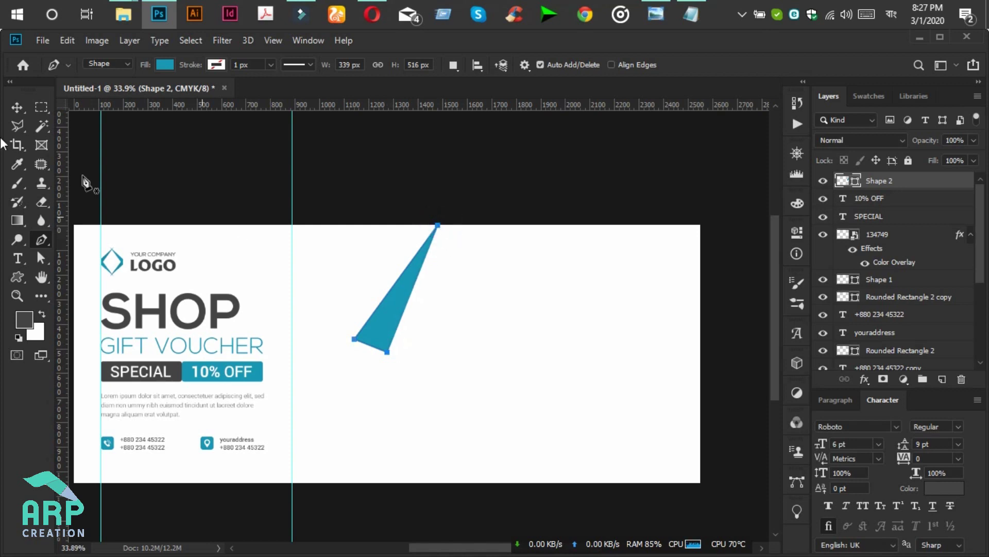
Add a vertical guide through the teal triangle's top tip.
{"action": "left_click", "coordinate": [21, 108]}
{"action": "left_click", "coordinate": [41, 239]}
{"action": "left_click_drag", "start_coordinate": [64, 153], "coordinate": [438, 282]}
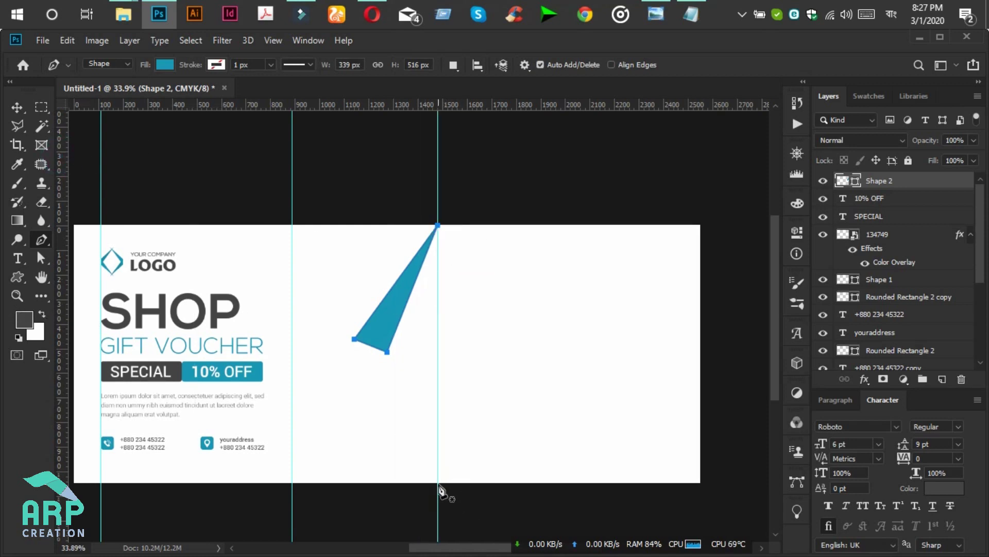
Following the reference preview, draw a second teal triangle from the guide's bottom-edge point to the first triangle's left corner and straight down.
{"action": "left_click", "coordinate": [648, 1]}
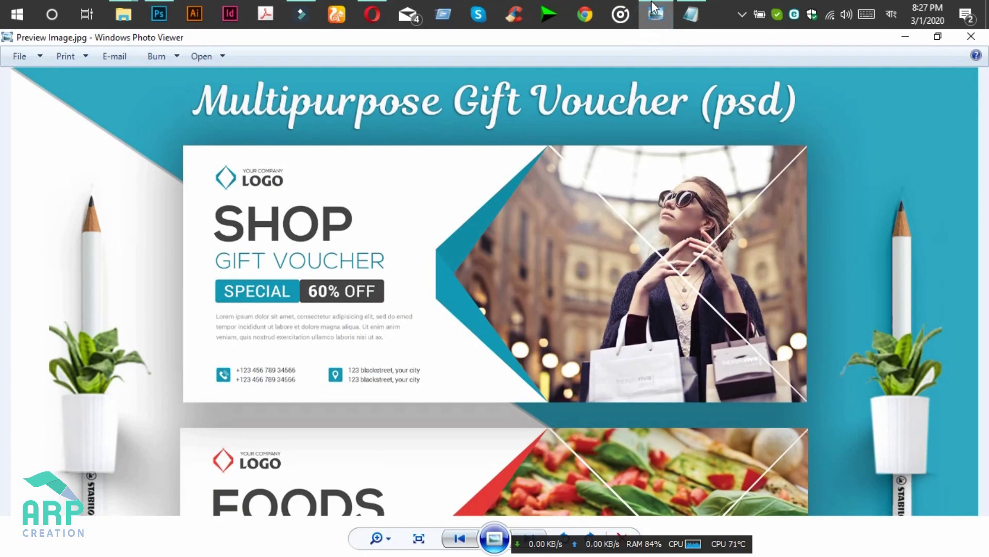
{"action": "left_click", "coordinate": [651, 1]}
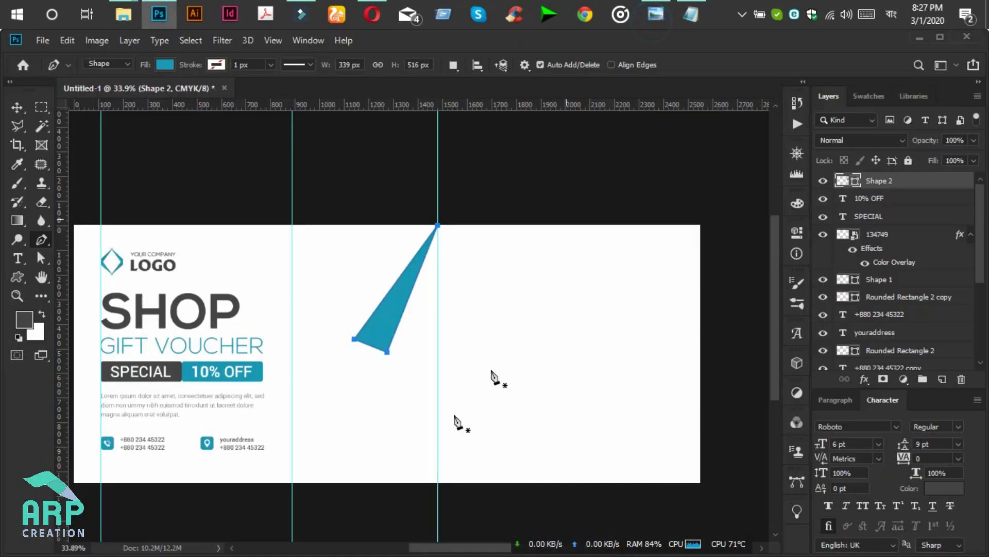
{"action": "left_click", "coordinate": [438, 483]}
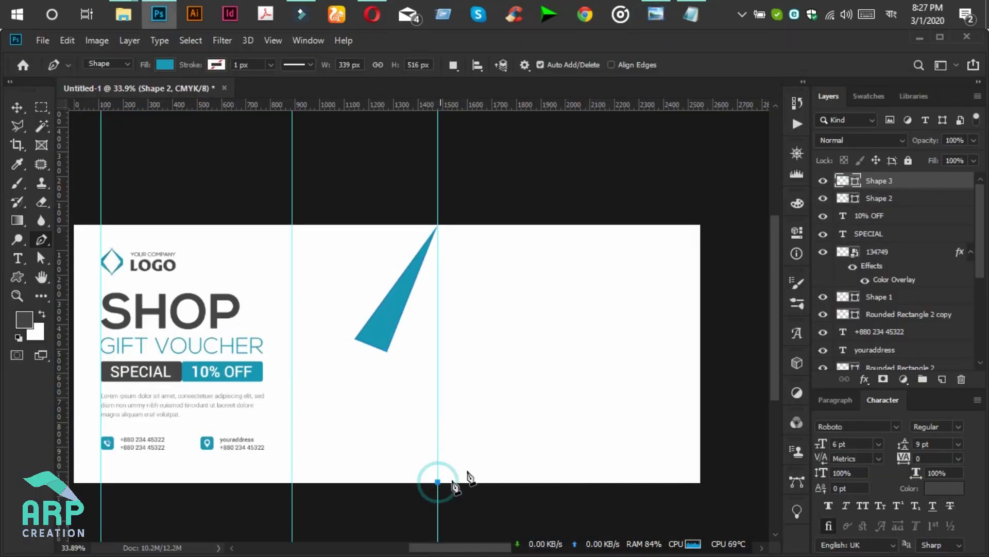
{"action": "left_click", "coordinate": [355, 339]}
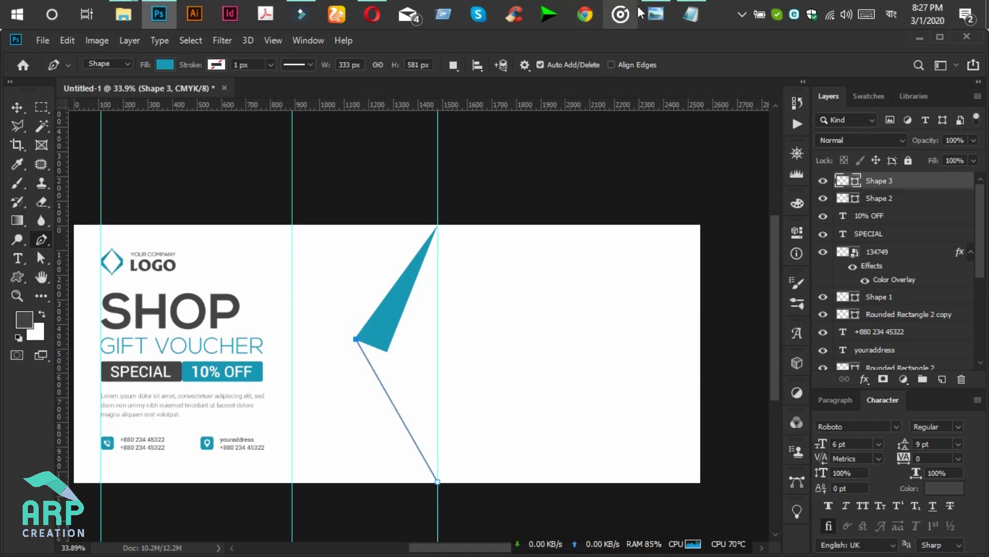
{"action": "left_click", "coordinate": [656, 10]}
{"action": "left_click", "coordinate": [656, 9]}
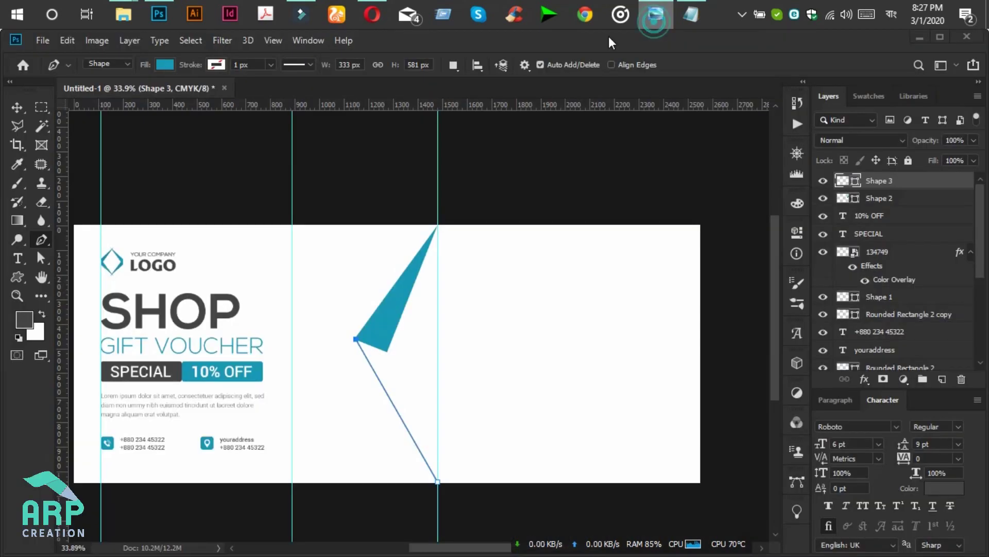
{"action": "left_click", "coordinate": [356, 385]}
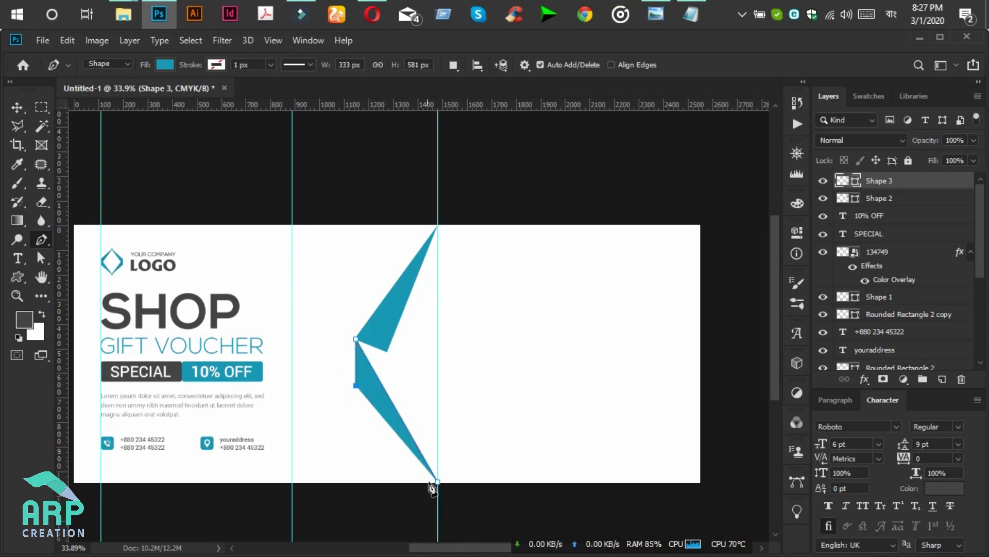
Check the reference preview and pull the upper triangle's inner corner point down until its lower side follows the lower triangle's inner edge.
{"action": "left_click", "coordinate": [691, 14]}
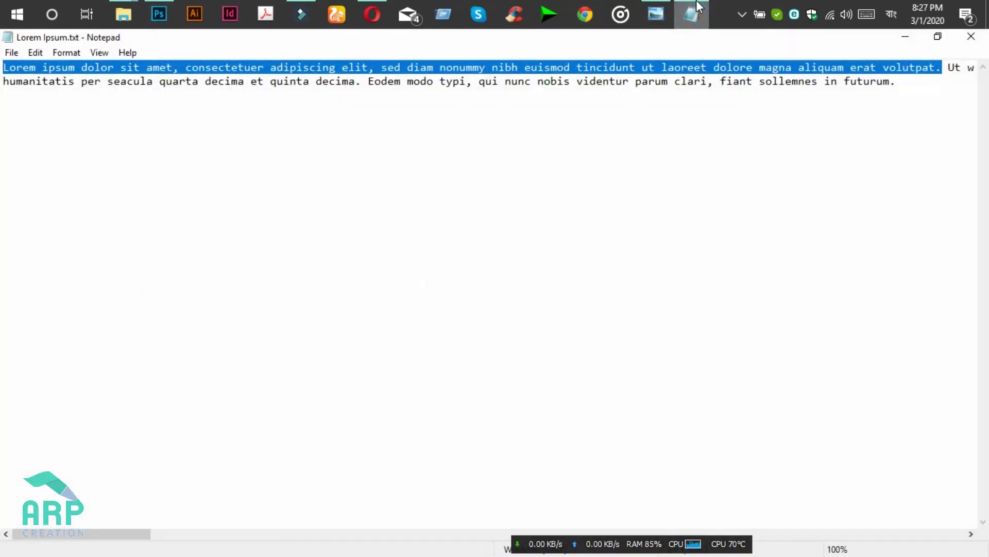
{"action": "left_click", "coordinate": [696, 10]}
{"action": "left_click", "coordinate": [664, 13]}
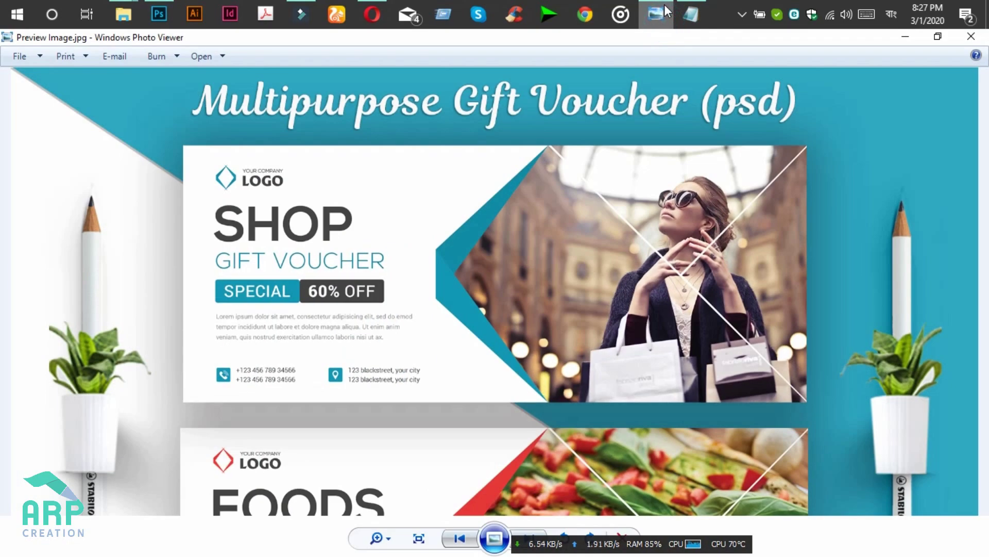
{"action": "left_click", "coordinate": [666, 11]}
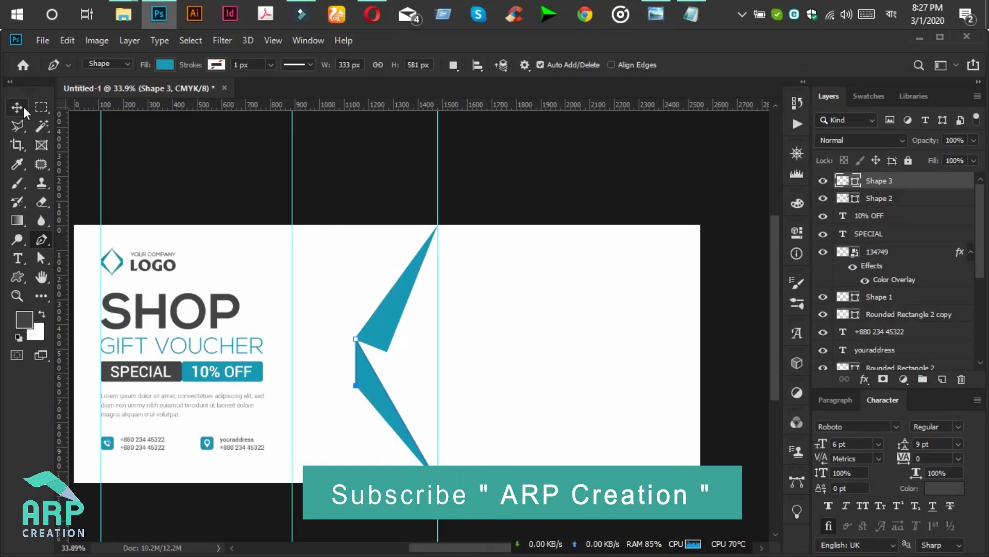
{"action": "left_click", "coordinate": [18, 108]}
{"action": "left_click", "coordinate": [387, 341]}
{"action": "left_click", "coordinate": [42, 259]}
{"action": "left_click", "coordinate": [387, 353]}
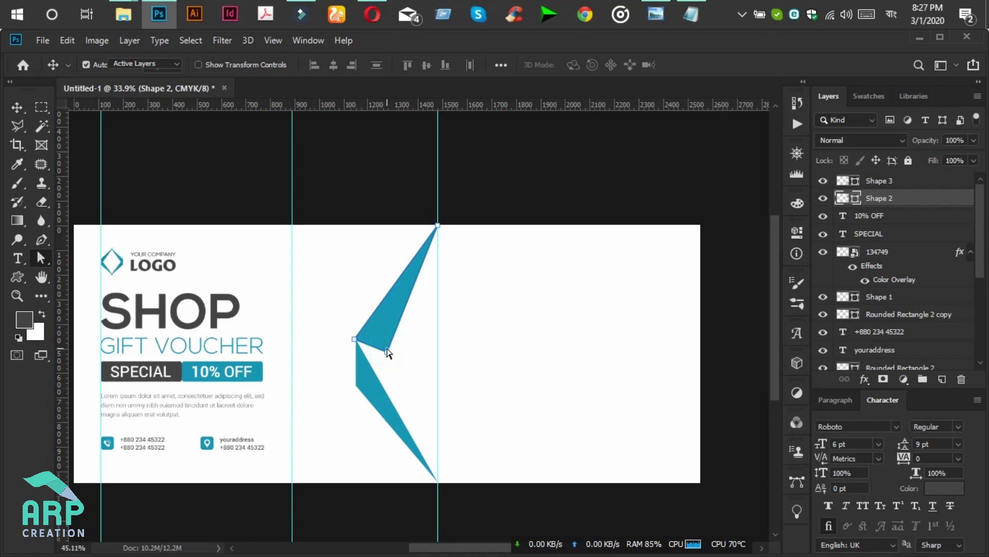
{"action": "scroll", "coordinate": [388, 353], "scroll_direction": "up", "scroll_amount": 3}
{"action": "left_click_drag", "start_coordinate": [387, 356], "coordinate": [364, 420]}
{"action": "left_click", "coordinate": [17, 107]}
{"action": "left_click", "coordinate": [277, 368]}
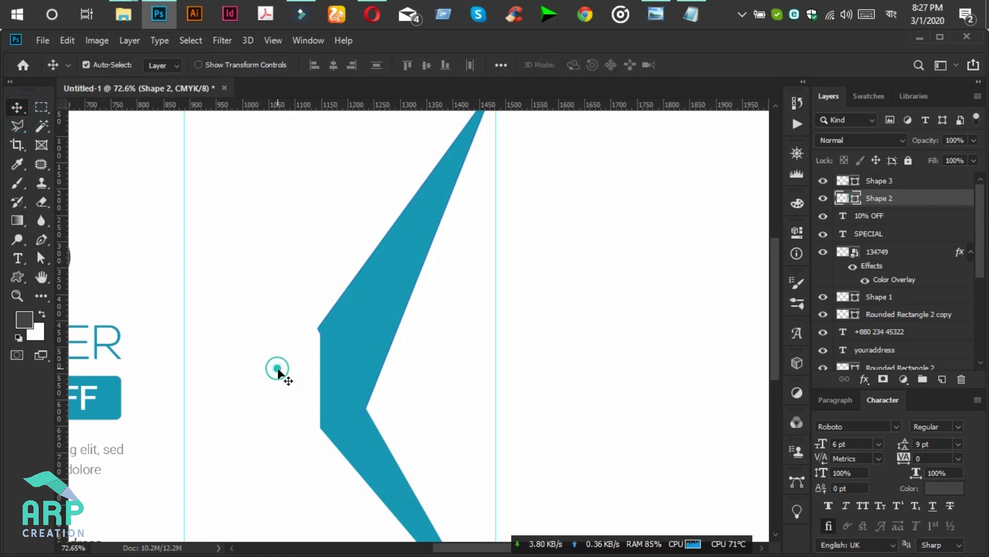
Move the upper teal triangle's left corner point right until it lines up with the lower triangle's vertical edge, making the upper triangle about 332 px wide.
{"action": "left_click", "coordinate": [329, 376]}
{"action": "left_click", "coordinate": [34, 259]}
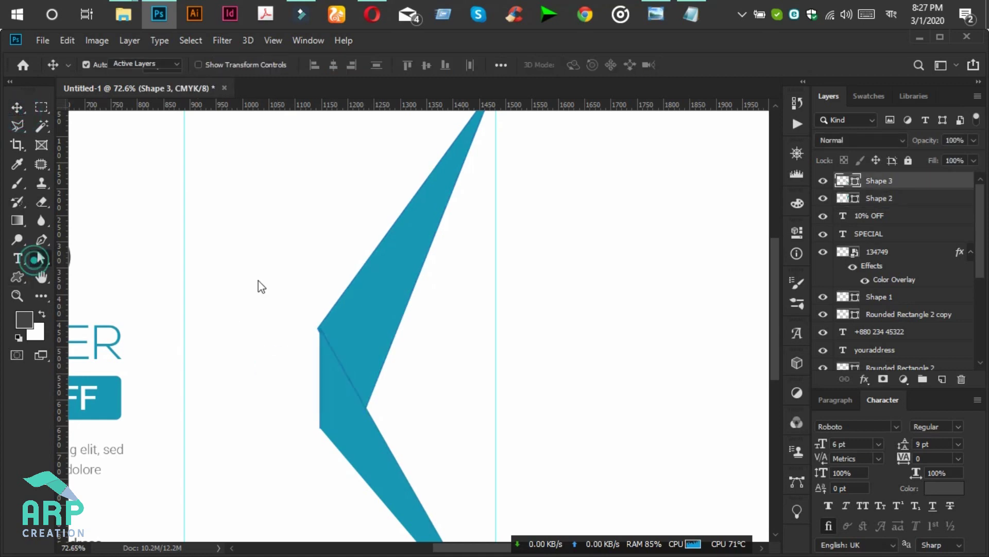
{"action": "scroll", "coordinate": [312, 334], "scroll_direction": "up", "scroll_amount": 5}
{"action": "left_click", "coordinate": [302, 333]}
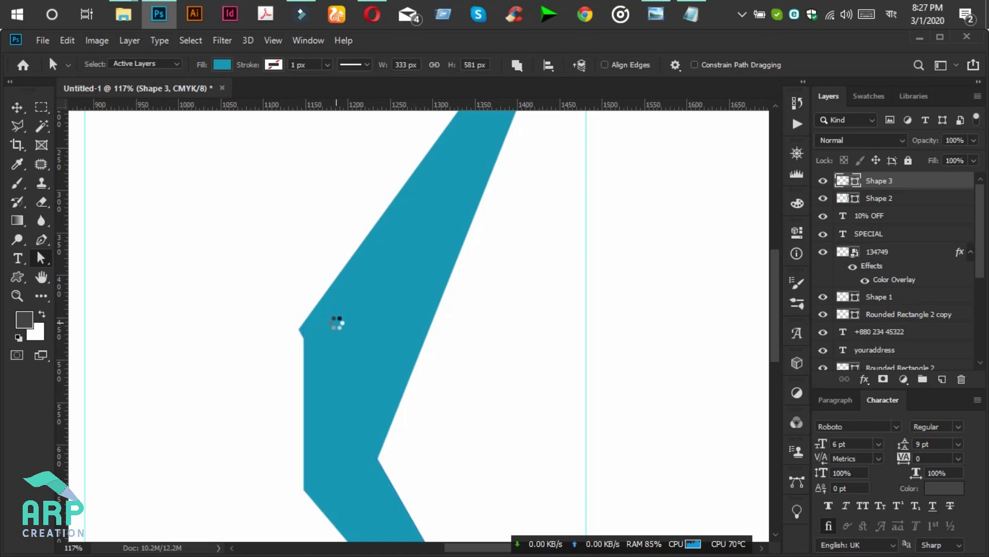
{"action": "left_click", "coordinate": [17, 107]}
{"action": "left_click", "coordinate": [426, 293]}
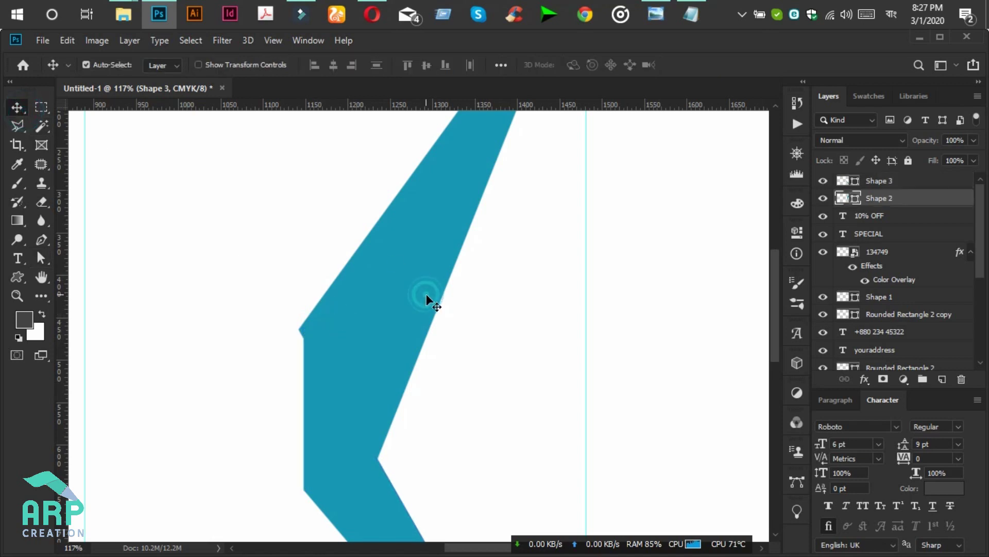
{"action": "left_click", "coordinate": [45, 256]}
{"action": "left_click", "coordinate": [299, 331]}
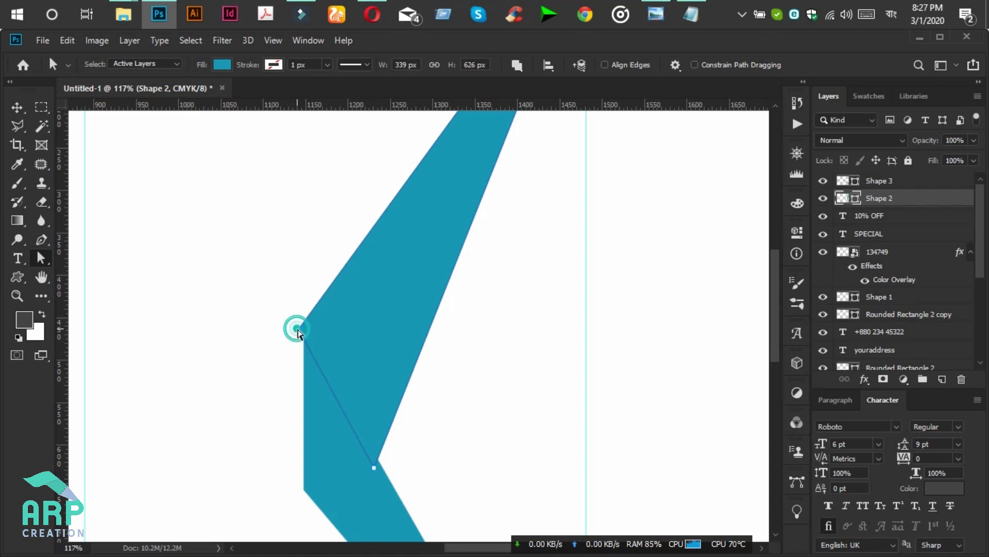
{"action": "left_click_drag", "start_coordinate": [301, 330], "coordinate": [305, 330]}
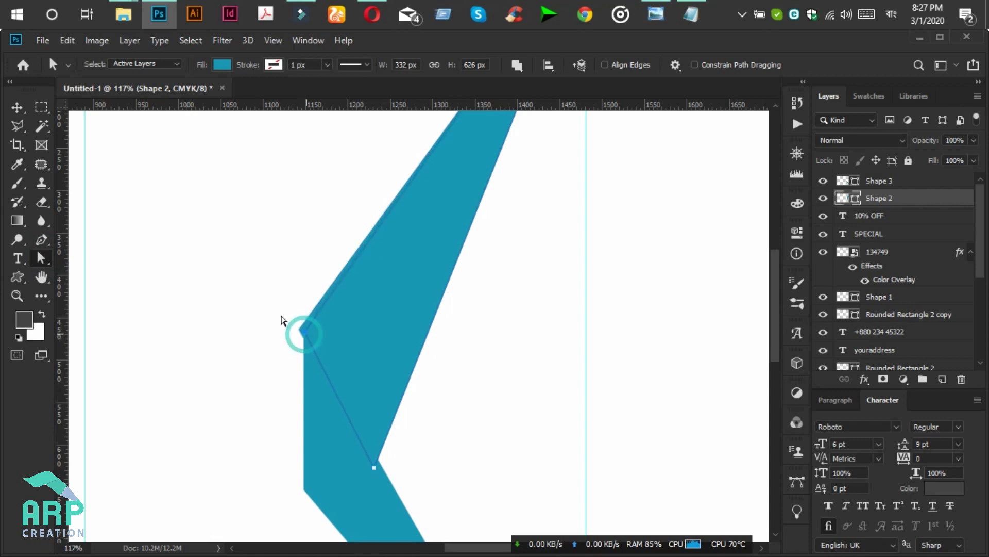
Recolor the lower teal triangle to a slightly darker teal so the fold stands out from the upper one.
{"action": "key", "text": "v"}
{"action": "left_click", "coordinate": [339, 469]}
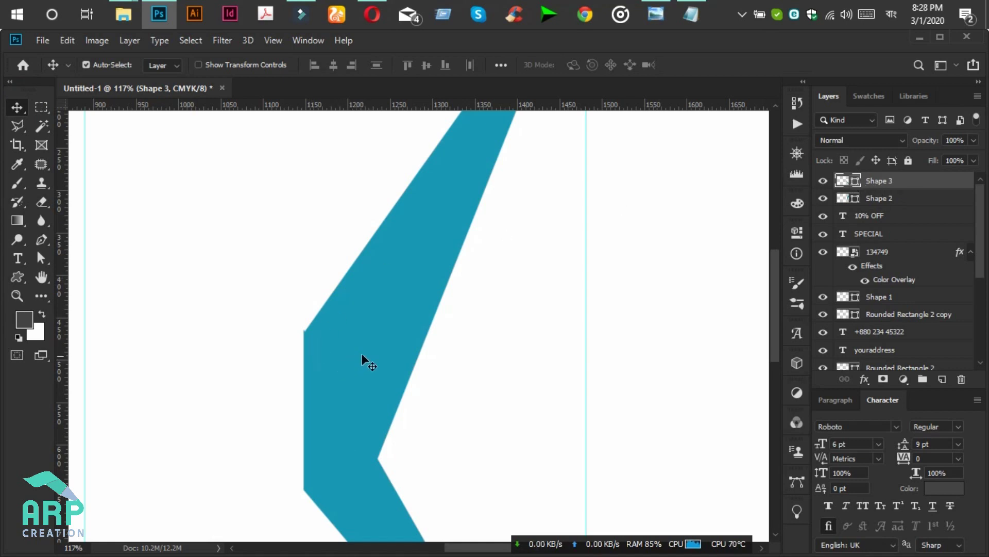
{"action": "double_click", "coordinate": [855, 181]}
{"action": "left_click", "coordinate": [677, 263]}
{"action": "left_click", "coordinate": [845, 194]}
{"action": "scroll", "coordinate": [404, 422], "scroll_direction": "down", "scroll_amount": 4}
{"action": "scroll", "coordinate": [409, 417], "scroll_direction": "down", "scroll_amount": 2}
{"action": "scroll", "coordinate": [399, 419], "scroll_direction": "up", "scroll_amount": 3}
{"action": "scroll", "coordinate": [401, 445], "scroll_direction": "down", "scroll_amount": 1}
Move the upper triangle's inner corner point up and left along the fold, making the triangle about 600 px high.
{"action": "scroll", "coordinate": [380, 433], "scroll_direction": "up", "scroll_amount": 3}
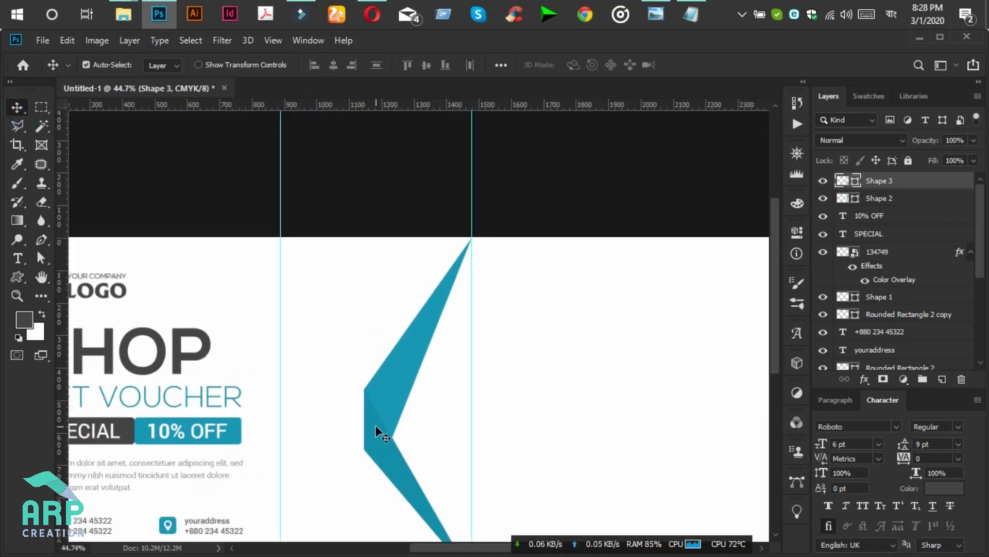
{"action": "scroll", "coordinate": [400, 404], "scroll_direction": "up", "scroll_amount": 2}
{"action": "left_click", "coordinate": [368, 382]}
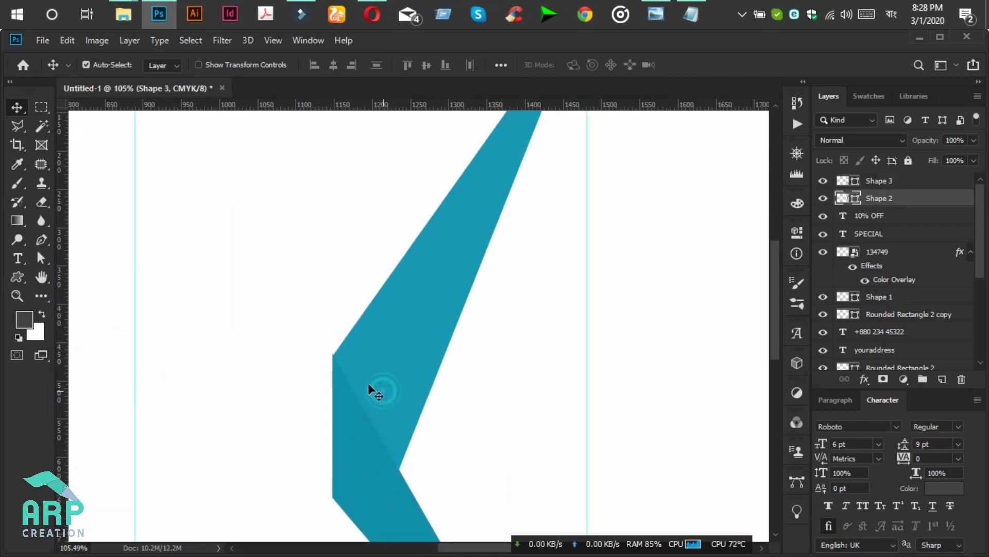
{"action": "left_click", "coordinate": [41, 260]}
{"action": "left_click", "coordinate": [355, 389]}
{"action": "scroll", "coordinate": [340, 353], "scroll_direction": "up", "scroll_amount": 1}
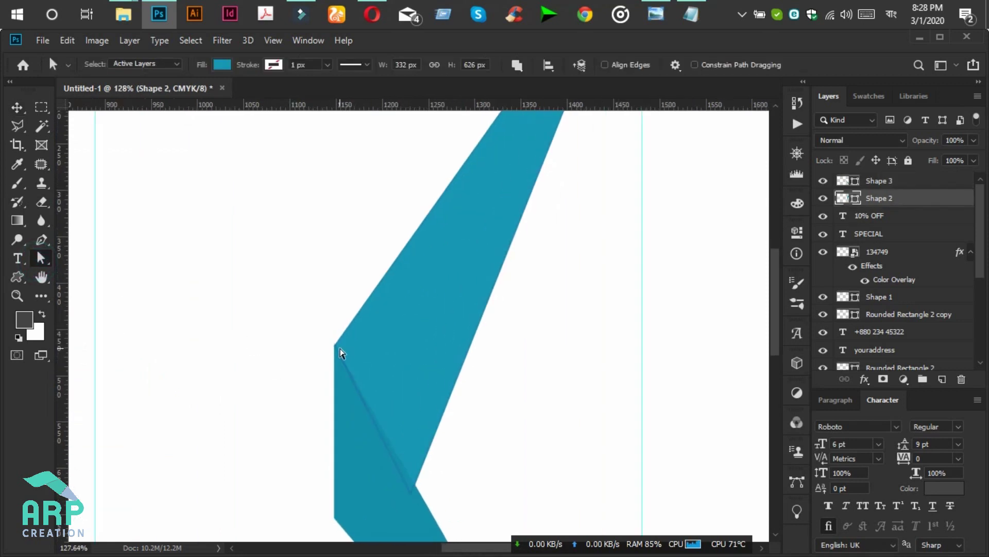
{"action": "left_click", "coordinate": [335, 347]}
{"action": "left_click", "coordinate": [411, 484]}
{"action": "left_click", "coordinate": [412, 488]}
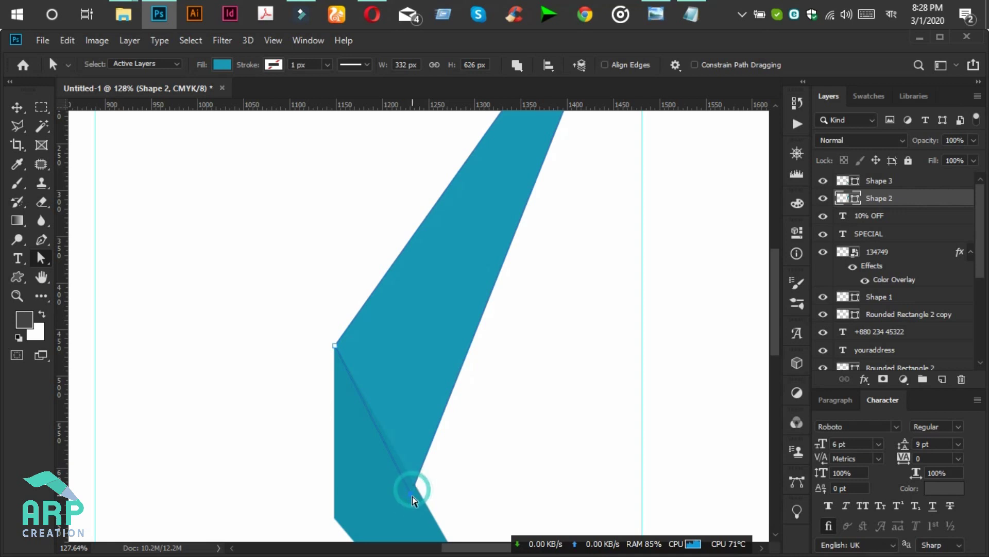
{"action": "scroll", "coordinate": [413, 496], "scroll_direction": "up", "scroll_amount": 2}
{"action": "left_click_drag", "start_coordinate": [412, 491], "coordinate": [402, 469]}
Nudge the upper triangle's left corner point exactly onto the top corner of the darker triangle, making it about 333 px wide.
{"action": "scroll", "coordinate": [289, 289], "scroll_direction": "up", "scroll_amount": 5}
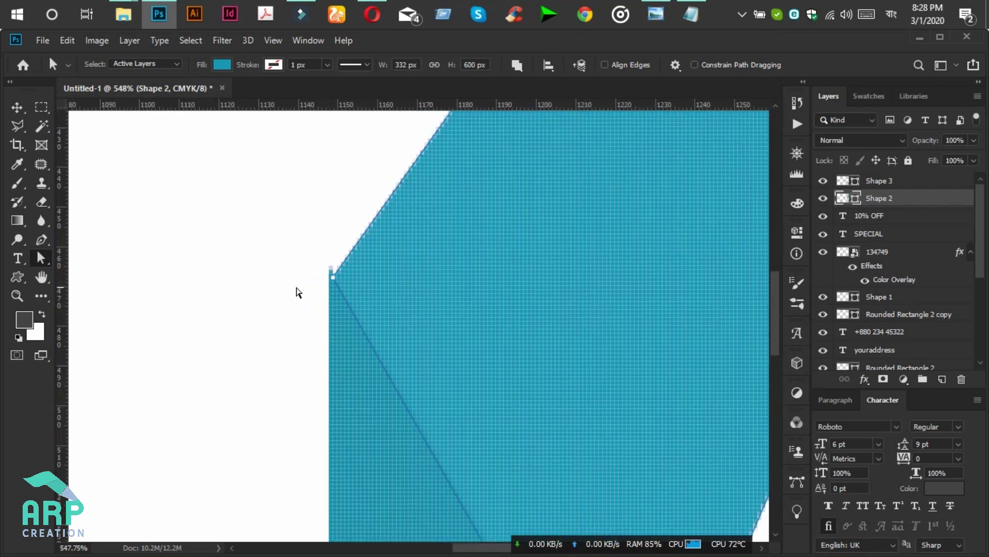
{"action": "left_click_drag", "start_coordinate": [351, 274], "coordinate": [344, 260]}
{"action": "left_click", "coordinate": [17, 107]}
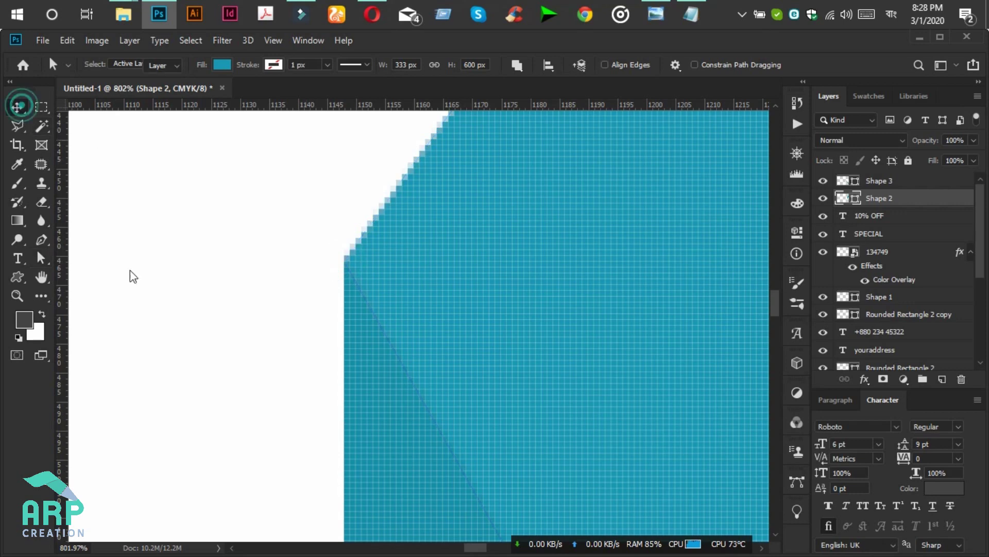
{"action": "scroll", "coordinate": [184, 361], "scroll_direction": "down", "scroll_amount": 5}
{"action": "scroll", "coordinate": [182, 357], "scroll_direction": "down", "scroll_amount": 6}
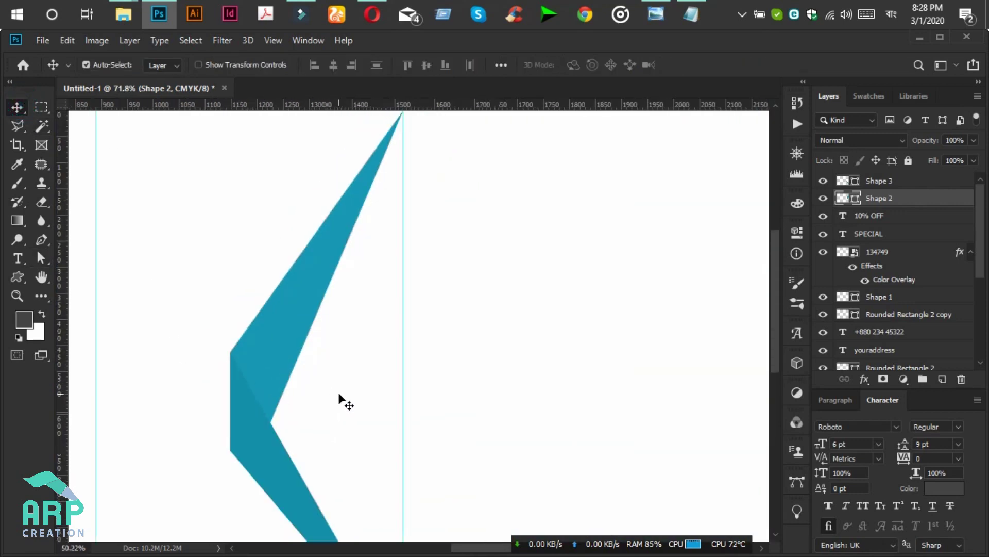
Select both teal triangles and stretch them leftward together to 141.44% width at 100% height, keeping their tips on the guide.
{"action": "left_click", "coordinate": [415, 427]}
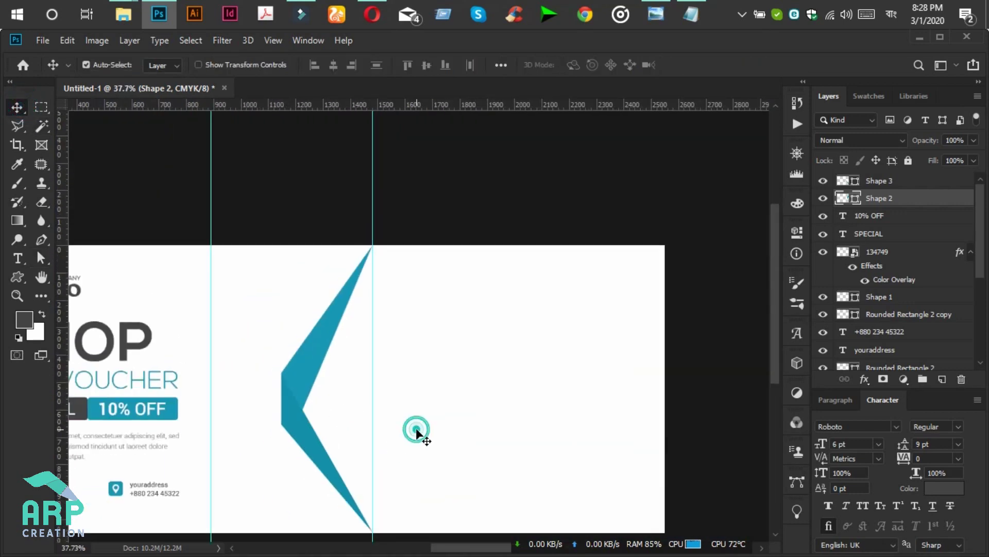
{"action": "left_click_drag", "start_coordinate": [775, 243], "coordinate": [773, 279]}
{"action": "scroll", "coordinate": [418, 289], "scroll_direction": "down", "scroll_amount": 1}
{"action": "key", "text": "ctrl+z"}
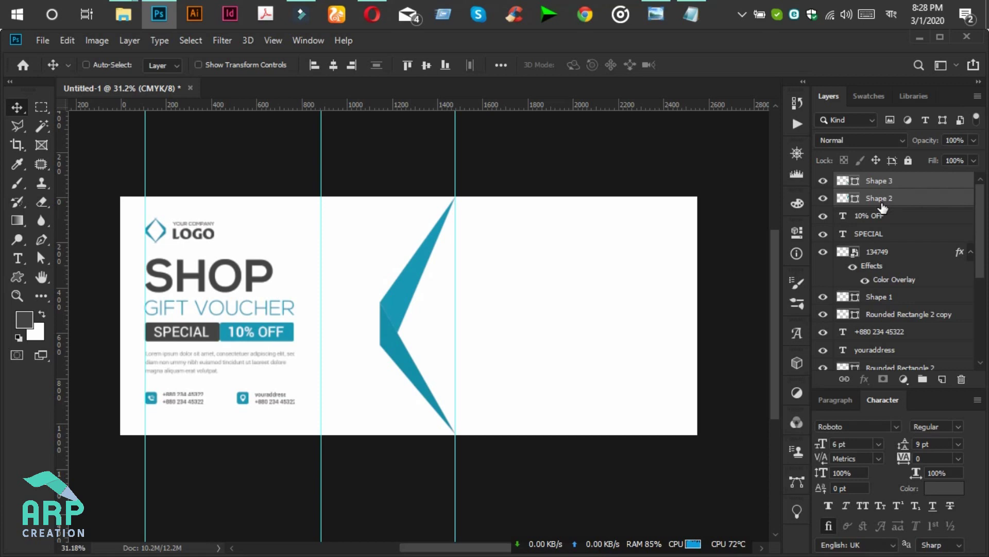
{"action": "key", "text": "ctrl+t"}
{"action": "left_click_drag", "start_coordinate": [380, 315], "coordinate": [350, 331]}
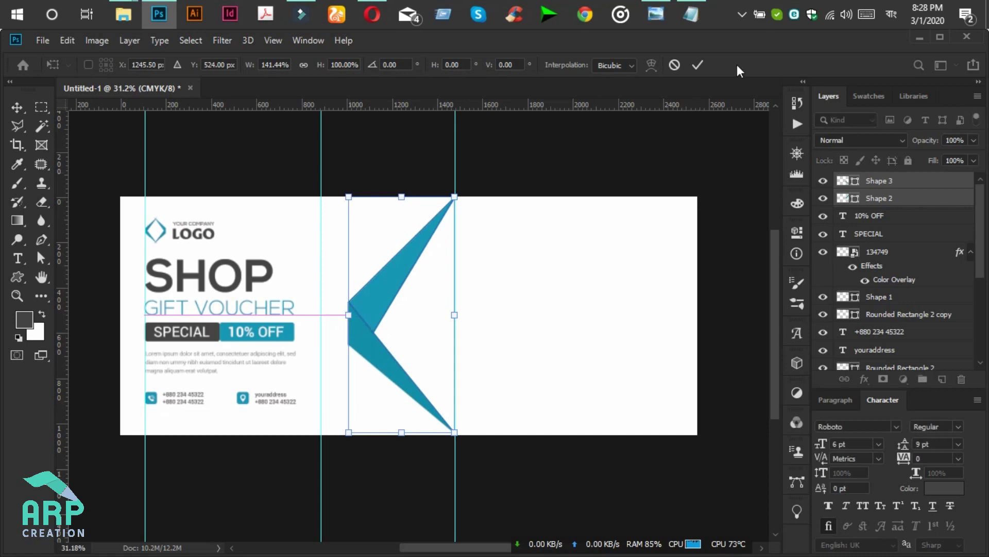
{"action": "left_click", "coordinate": [698, 65]}
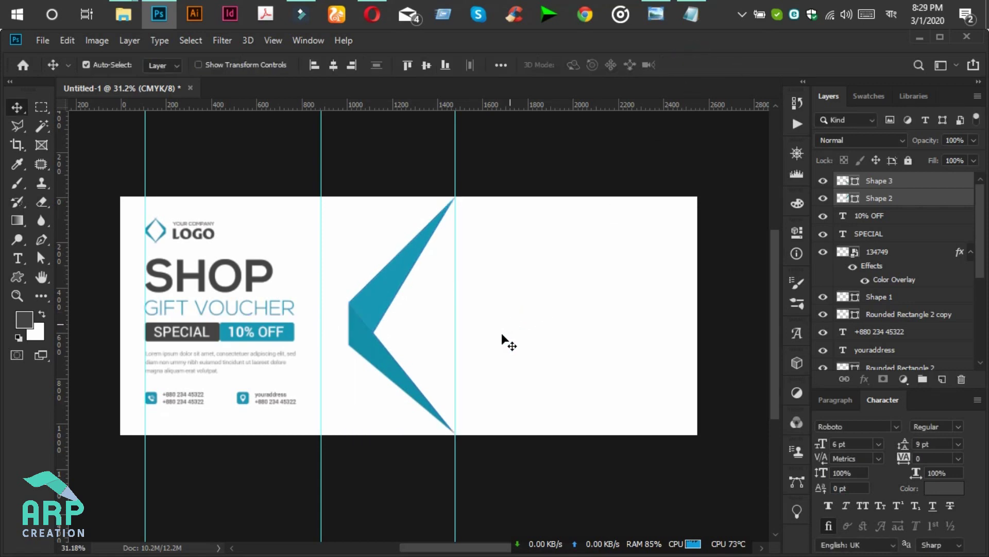
Draw a closed four-point Pen shape from the guide's top point to the voucher's bottom-right corner, the guide's bottom point and the arrow's inner corner.
{"action": "scroll", "coordinate": [501, 333], "scroll_direction": "up", "scroll_amount": 1}
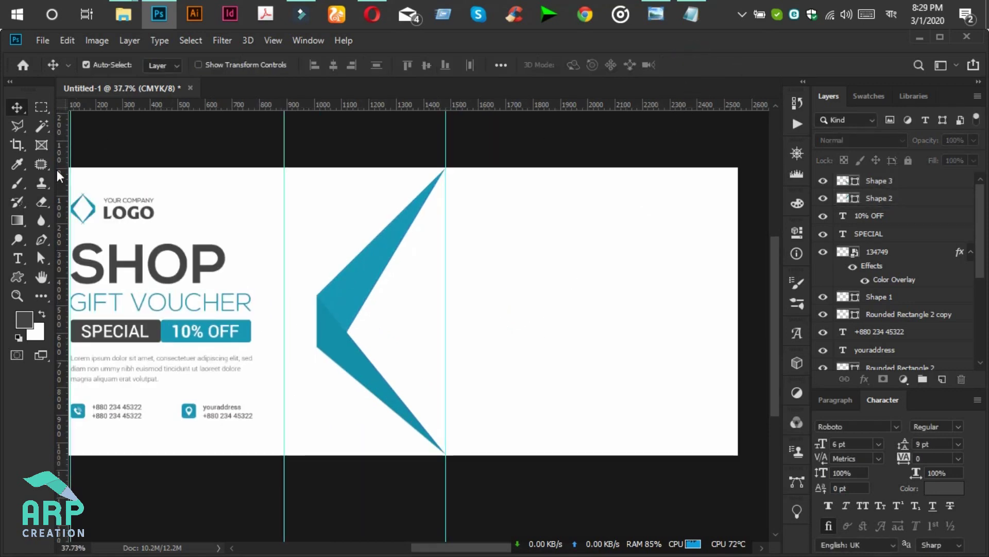
{"action": "left_click", "coordinate": [41, 239]}
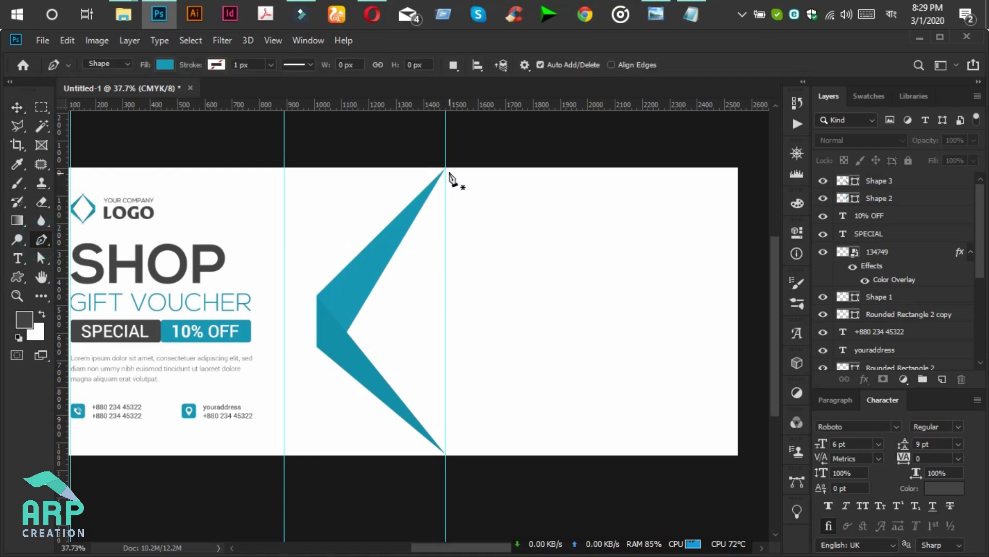
{"action": "left_click", "coordinate": [446, 166]}
{"action": "left_click", "coordinate": [738, 457]}
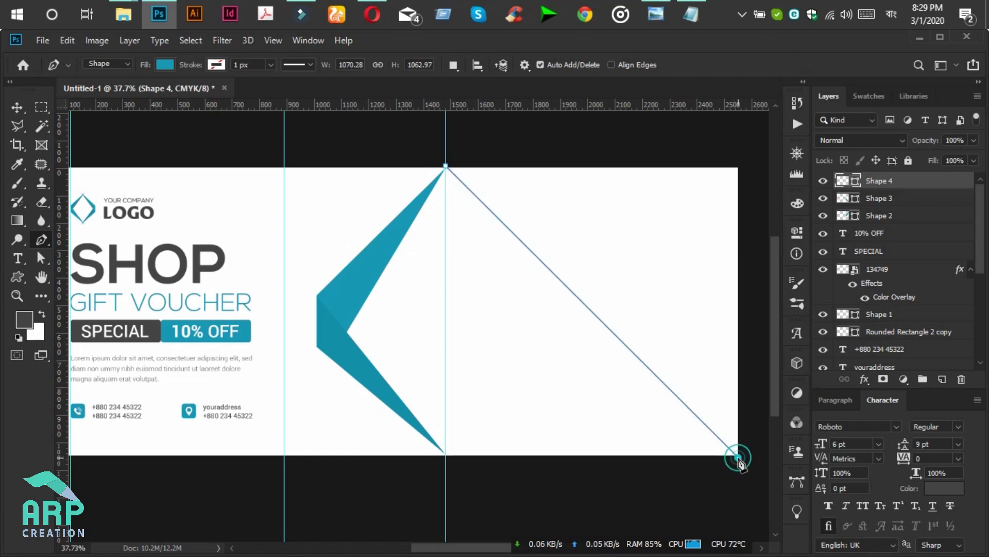
{"action": "left_click", "coordinate": [447, 456]}
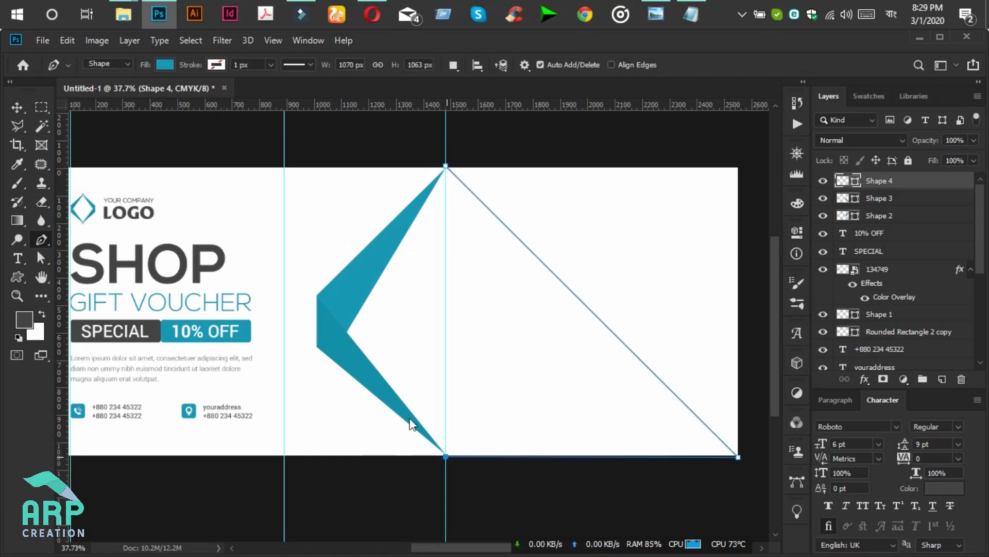
{"action": "left_click", "coordinate": [347, 335]}
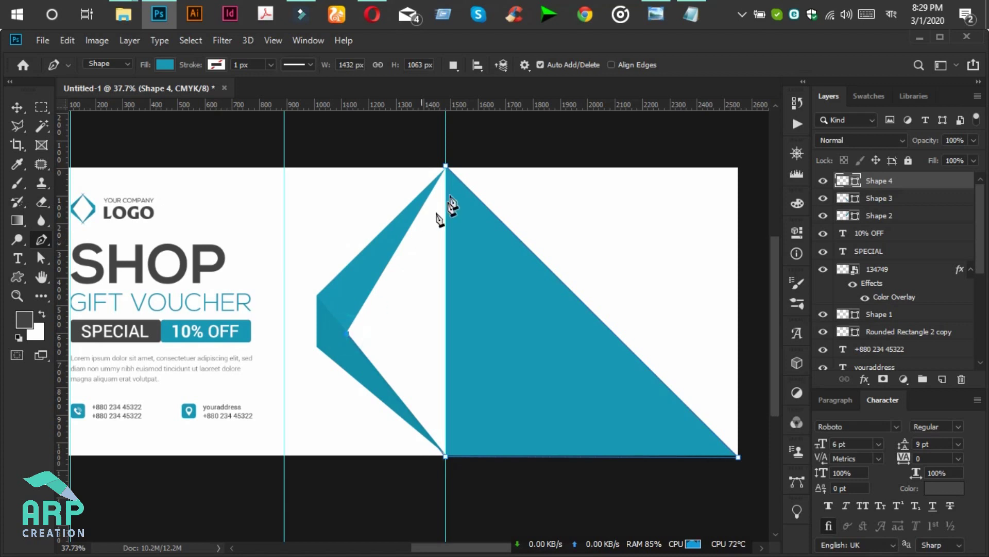
{"action": "left_click", "coordinate": [446, 166]}
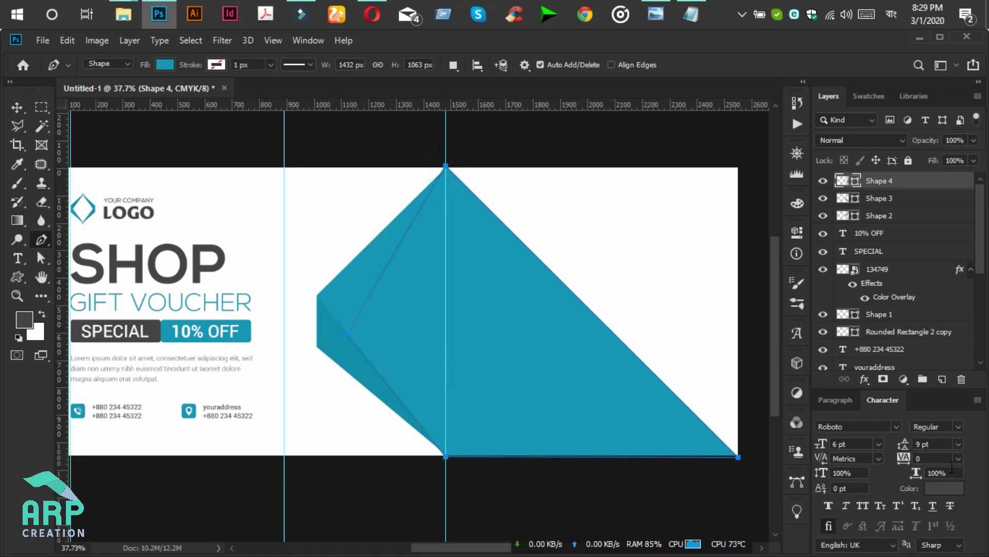
Change the new four-point shape's fill to a very light grey.
{"action": "double_click", "coordinate": [856, 182]}
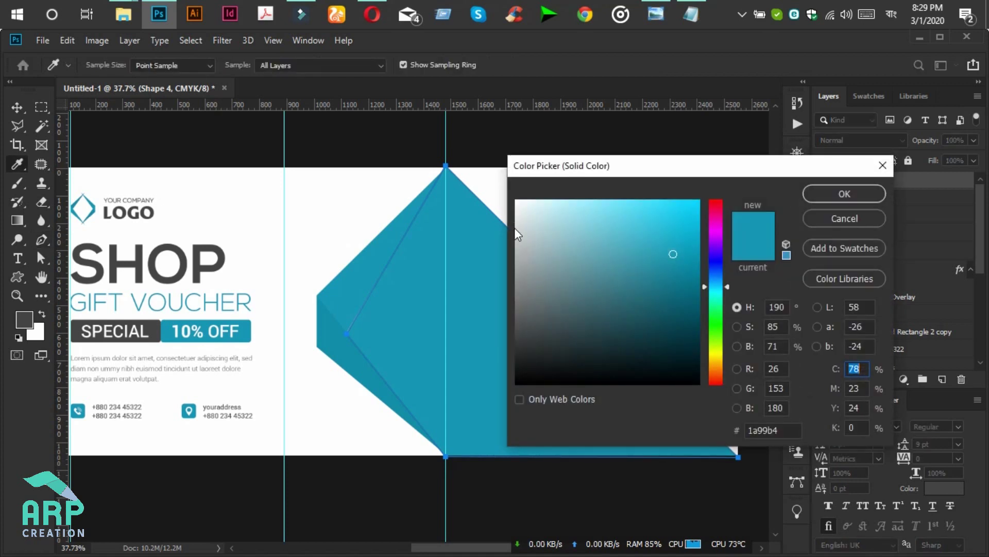
{"action": "left_click", "coordinate": [519, 225]}
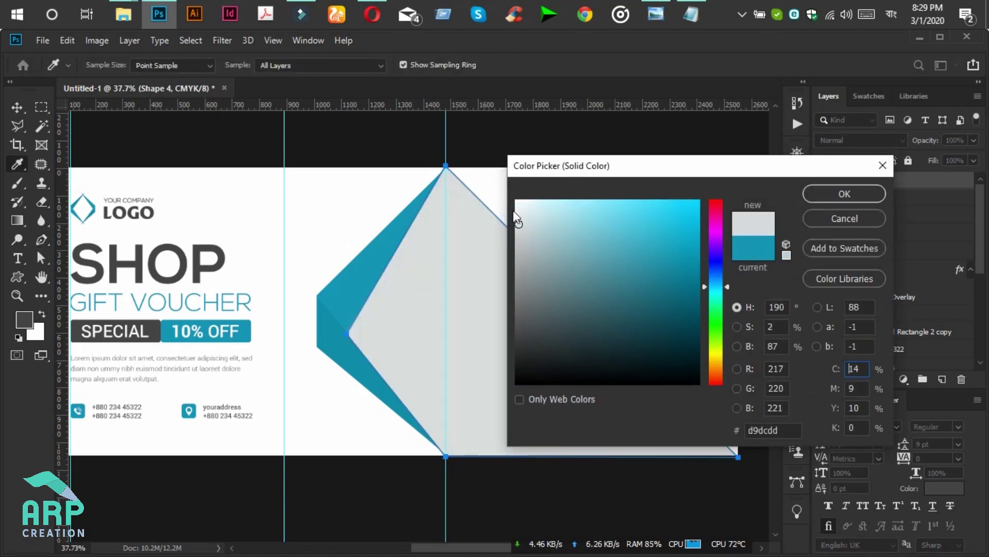
{"action": "left_click", "coordinate": [861, 192]}
{"action": "left_click", "coordinate": [25, 105]}
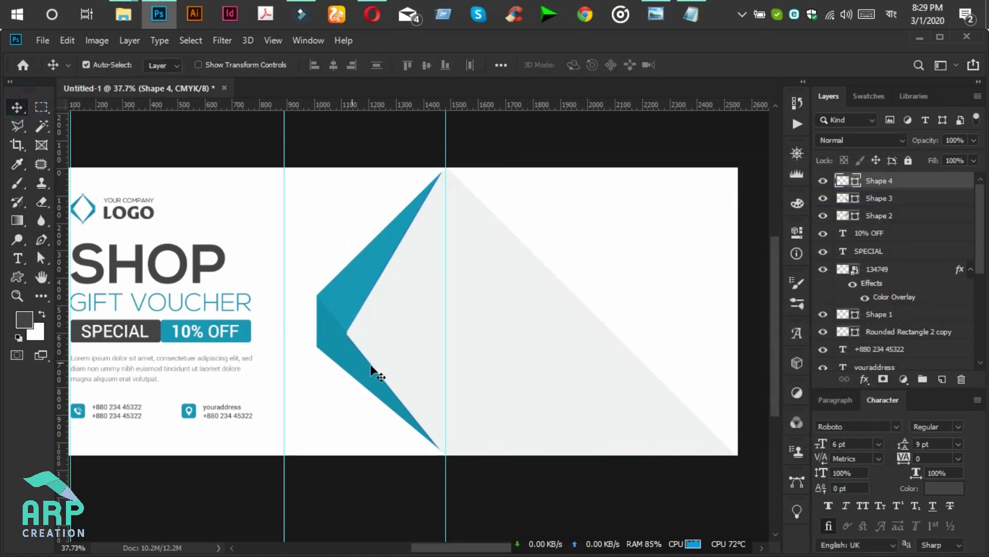
Move the light grey shape's left corner point onto the teal arrow's inner corner to close the gap between them, then deselect the shape.
{"action": "scroll", "coordinate": [347, 364], "scroll_direction": "up", "scroll_amount": 5}
{"action": "scroll", "coordinate": [337, 324], "scroll_direction": "up", "scroll_amount": 1}
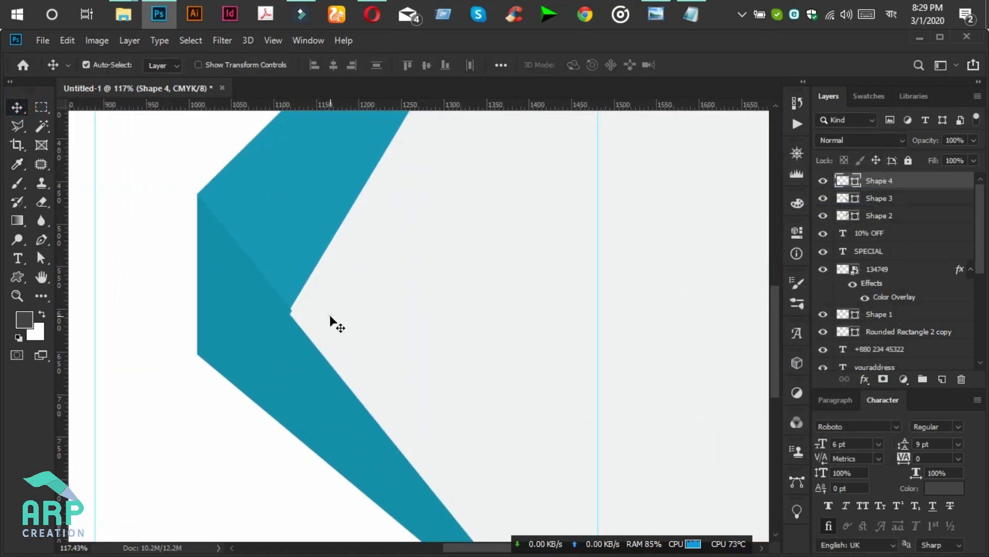
{"action": "left_click", "coordinate": [40, 260]}
{"action": "left_click", "coordinate": [320, 316]}
{"action": "scroll", "coordinate": [320, 315], "scroll_direction": "up", "scroll_amount": 4}
{"action": "left_click", "coordinate": [240, 310]}
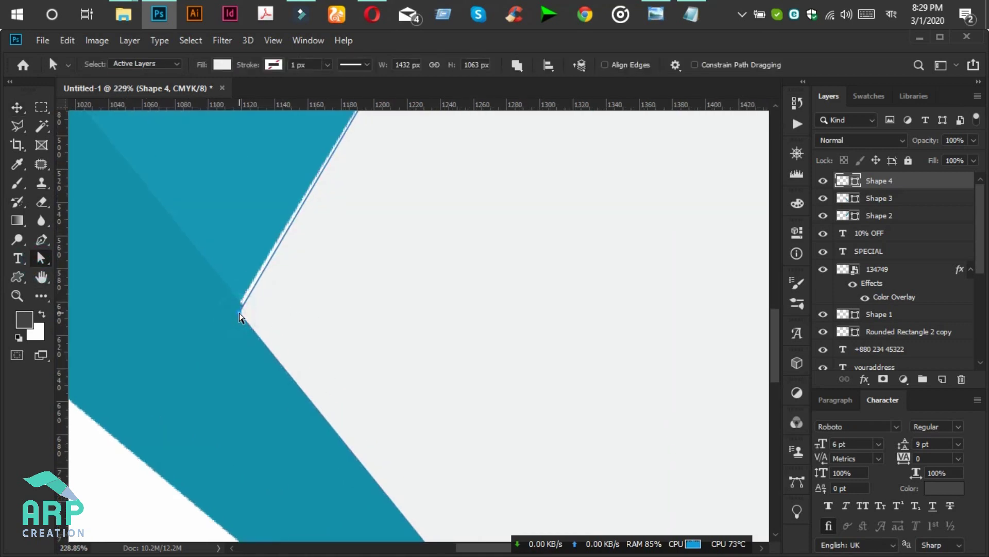
{"action": "left_click_drag", "start_coordinate": [240, 309], "coordinate": [237, 304]}
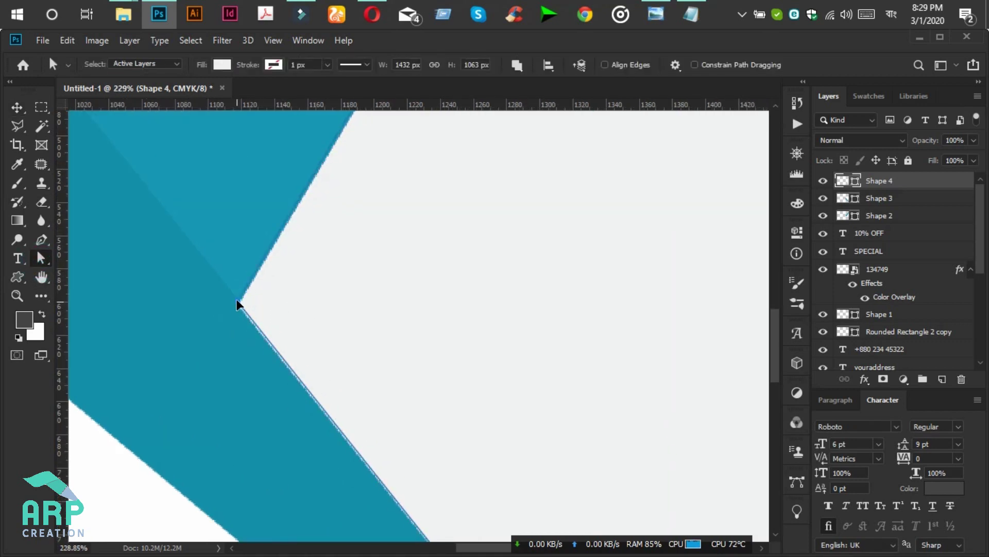
{"action": "left_click", "coordinate": [238, 302]}
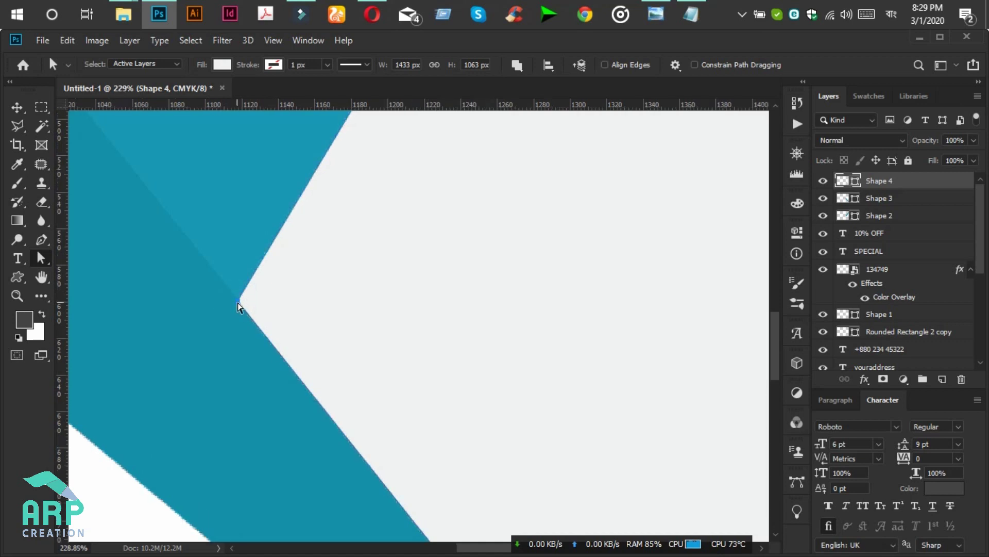
{"action": "scroll", "coordinate": [241, 305], "scroll_direction": "down", "scroll_amount": 2}
{"action": "scroll", "coordinate": [268, 311], "scroll_direction": "down", "scroll_amount": 6}
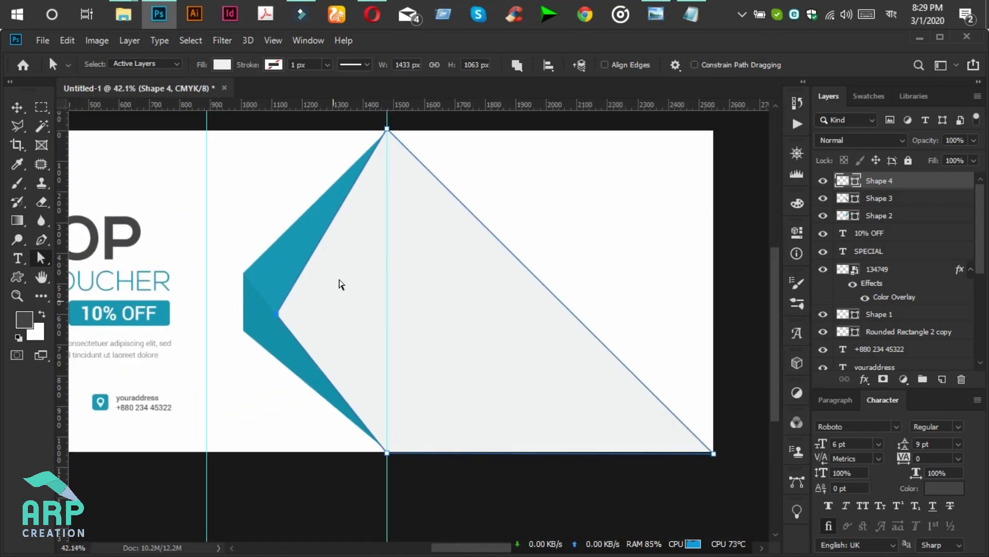
{"action": "left_click", "coordinate": [17, 106]}
{"action": "left_click", "coordinate": [556, 182]}
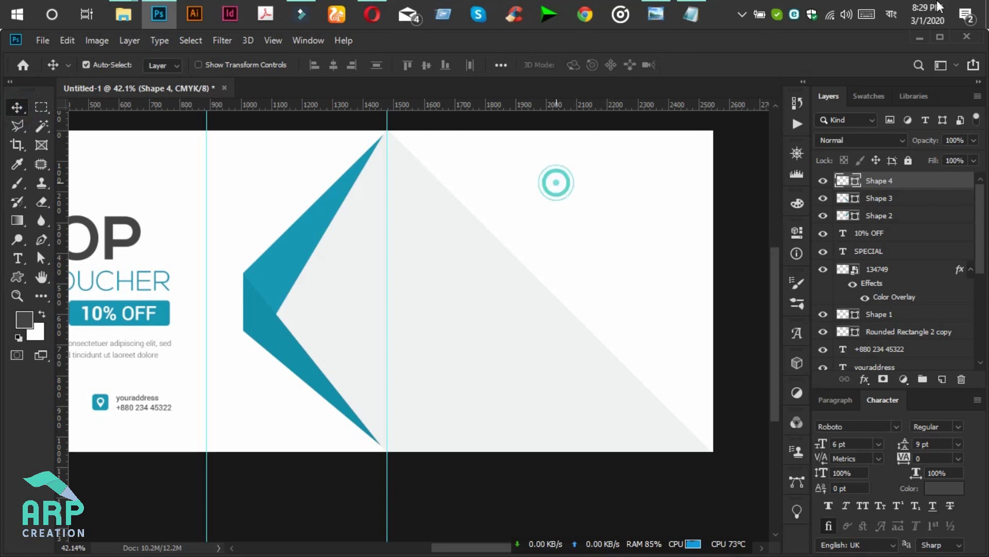
{"action": "scroll", "coordinate": [740, 160], "scroll_direction": "up", "scroll_amount": 3}
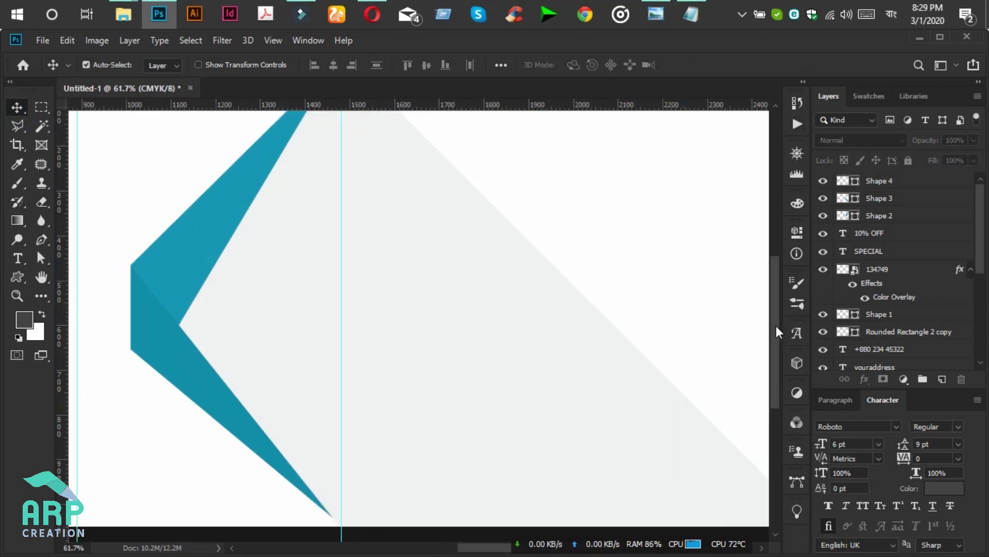
{"action": "left_click", "coordinate": [777, 326]}
{"action": "scroll", "coordinate": [780, 299], "scroll_direction": "up", "scroll_amount": 1}
{"action": "scroll", "coordinate": [479, 546], "scroll_direction": "down", "scroll_amount": 3}
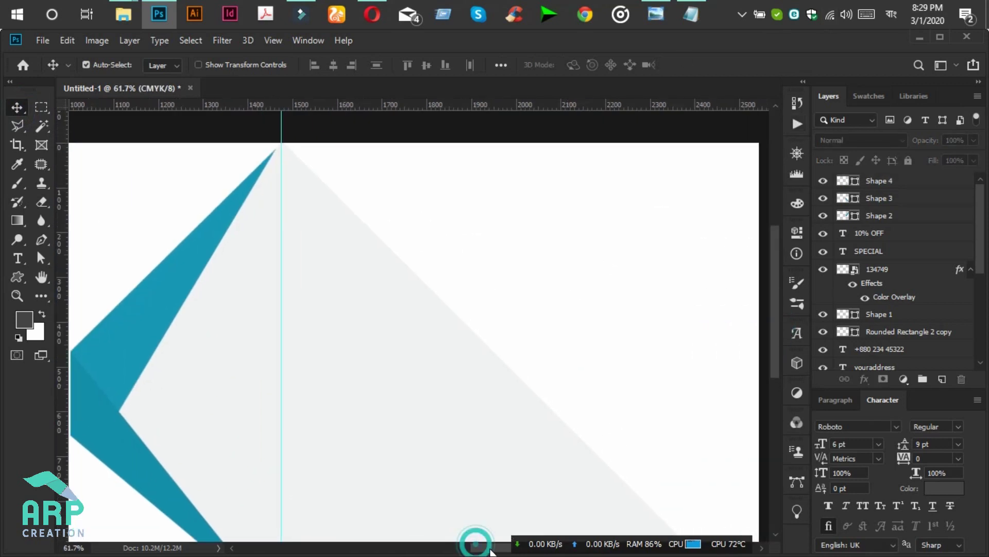
{"action": "scroll", "coordinate": [757, 372], "scroll_direction": "down", "scroll_amount": 1}
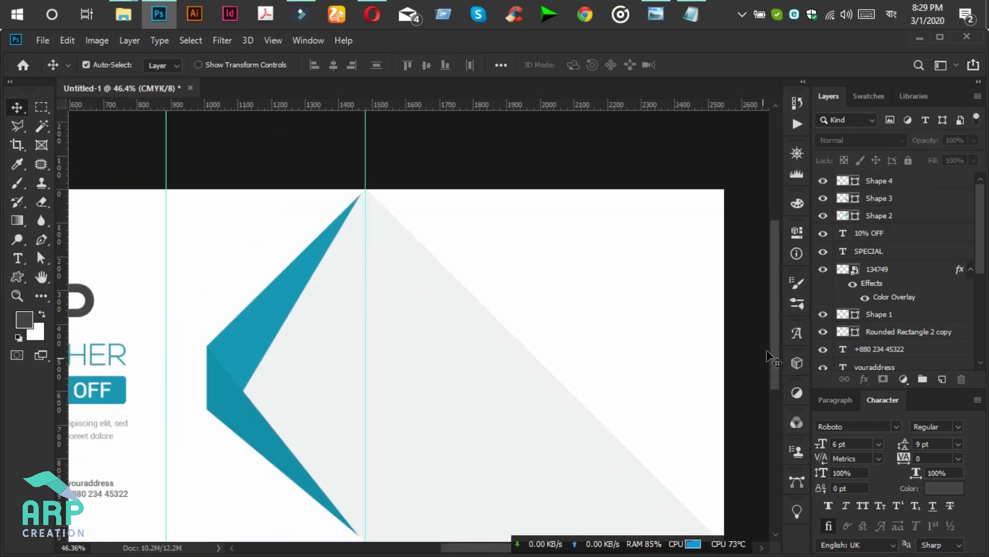
Draw a closed Pen triangle about 1045 by 504 px along the voucher's upper edge, its lower tip midway along the light grey shape's diagonal.
{"action": "scroll", "coordinate": [775, 351], "scroll_direction": "down", "scroll_amount": 1}
{"action": "left_click_drag", "start_coordinate": [776, 348], "coordinate": [776, 347]}
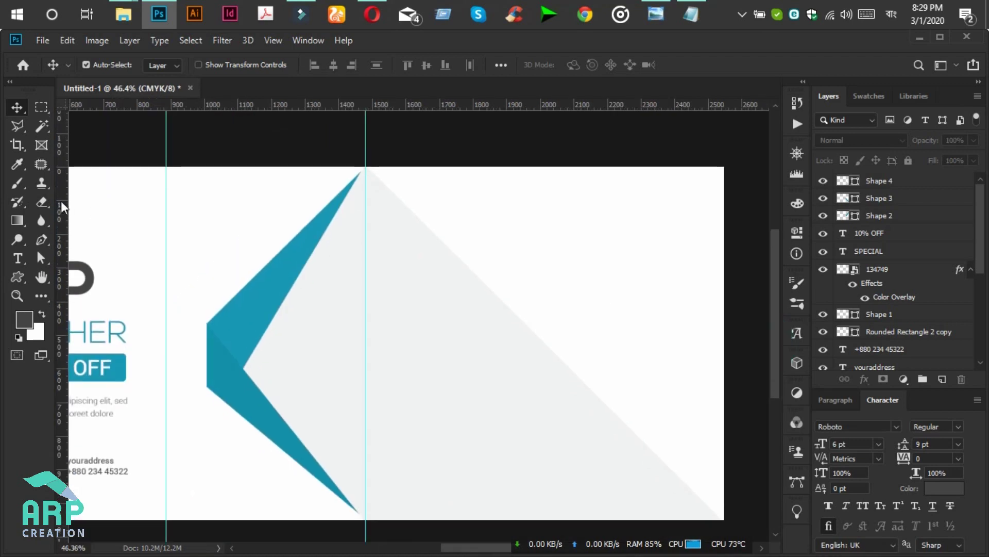
{"action": "left_click", "coordinate": [42, 240]}
{"action": "scroll", "coordinate": [419, 183], "scroll_direction": "up", "scroll_amount": 3}
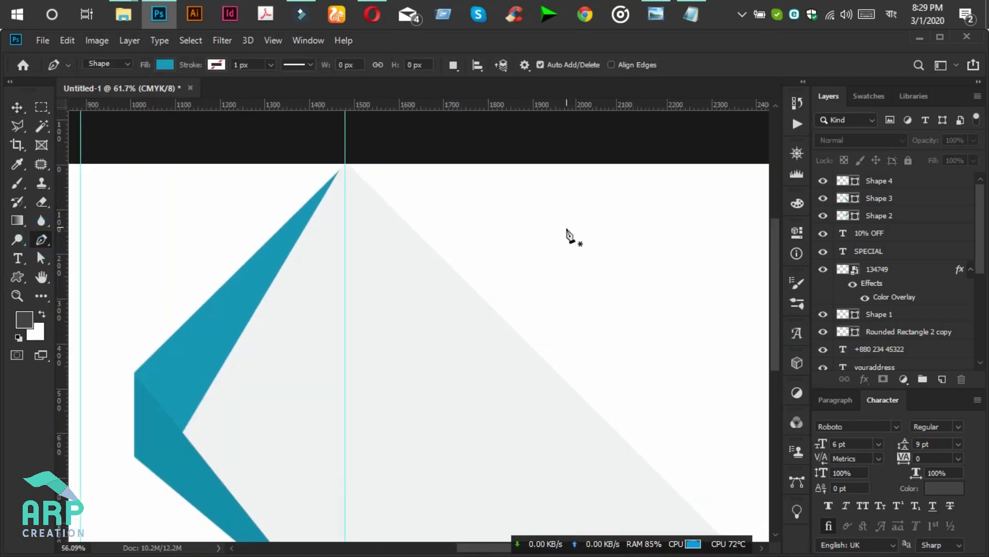
{"action": "scroll", "coordinate": [567, 234], "scroll_direction": "down", "scroll_amount": 2}
{"action": "left_click_drag", "start_coordinate": [450, 544], "coordinate": [462, 544]}
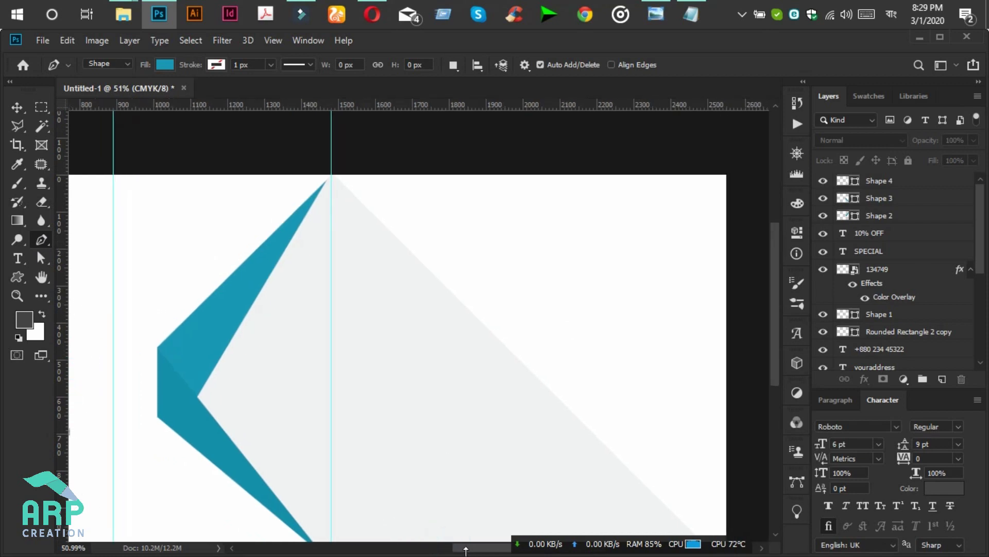
{"action": "left_click", "coordinate": [339, 176]}
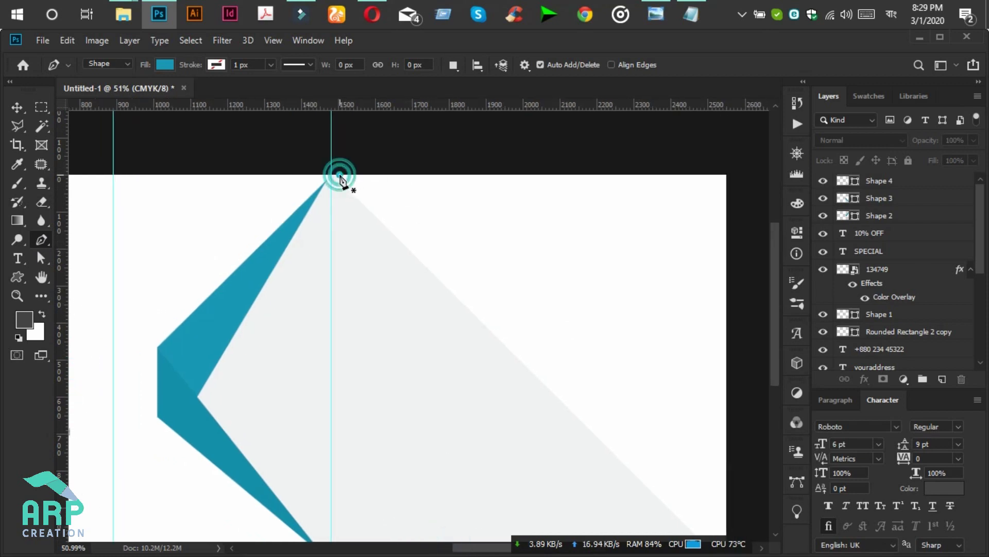
{"action": "left_click_drag", "start_coordinate": [775, 353], "coordinate": [777, 366]}
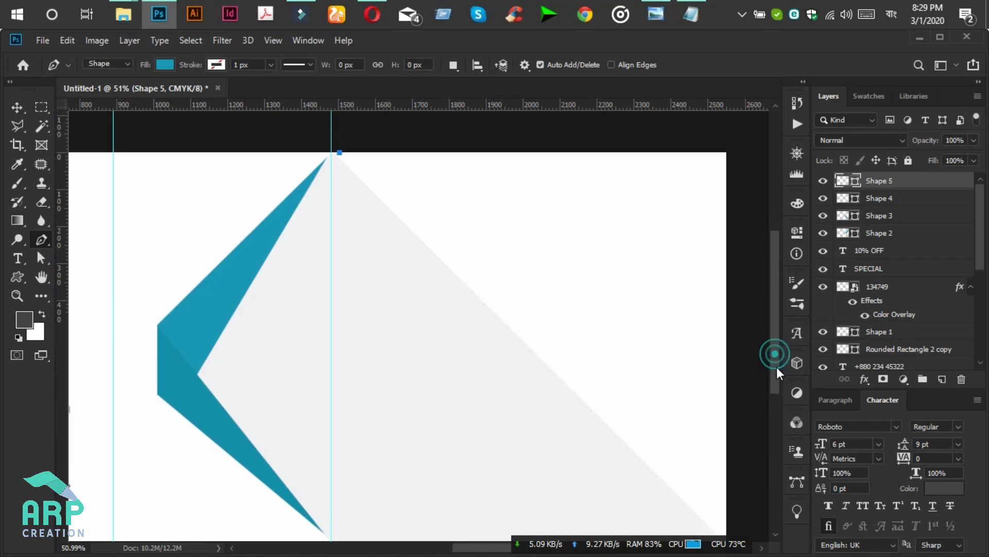
{"action": "left_click", "coordinate": [533, 330]}
{"action": "left_click", "coordinate": [533, 330]}
{"action": "left_click", "coordinate": [527, 328]}
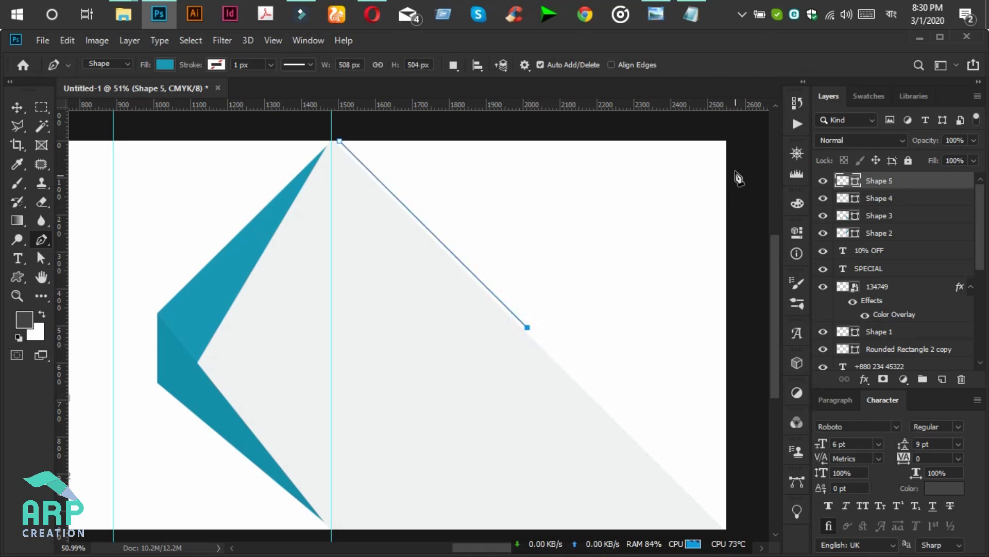
{"action": "left_click", "coordinate": [726, 141]}
{"action": "left_click", "coordinate": [339, 141]}
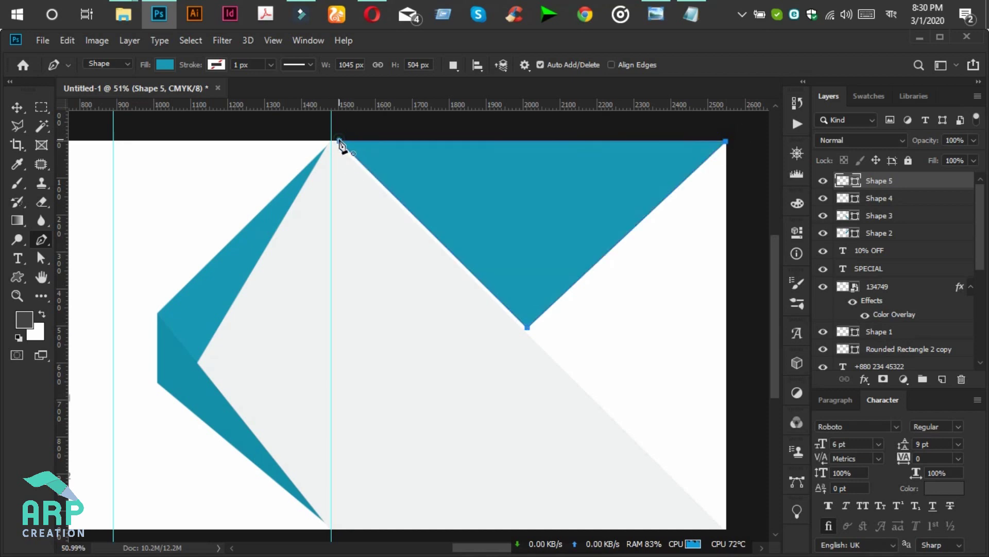
Change the upper triangle's fill to light grey d7dada and deselect it.
{"action": "left_click", "coordinate": [17, 108]}
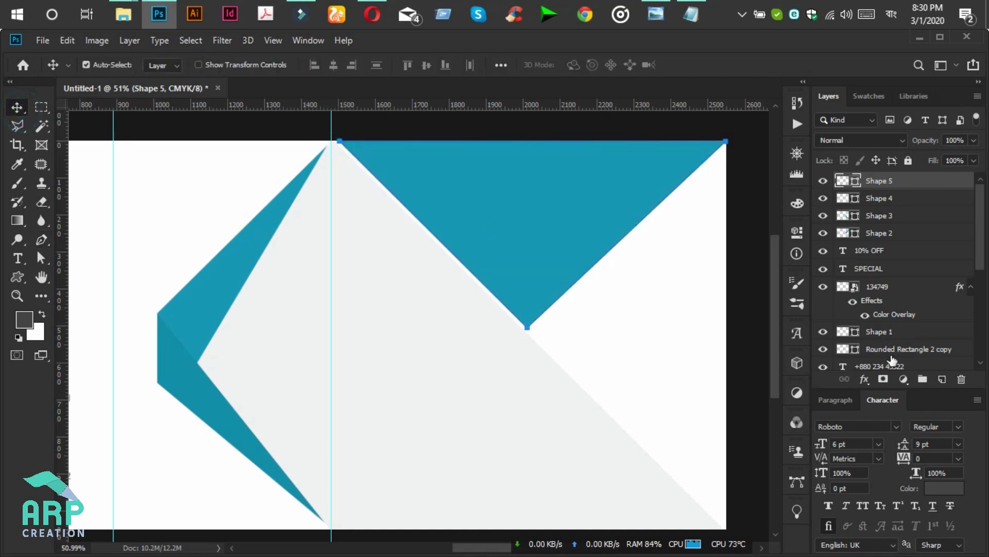
{"action": "double_click", "coordinate": [856, 181]}
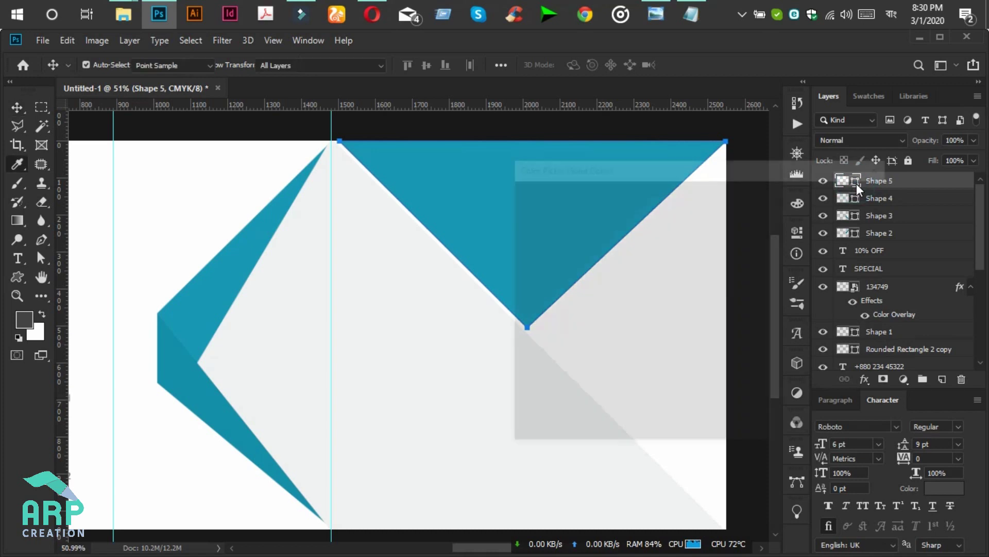
{"action": "left_click", "coordinate": [518, 266]}
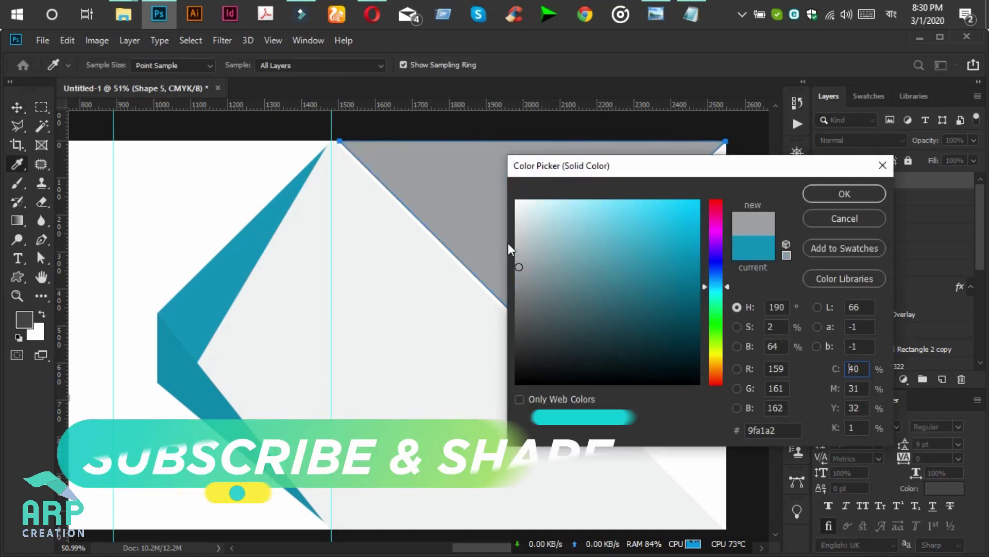
{"action": "left_click", "coordinate": [517, 226]}
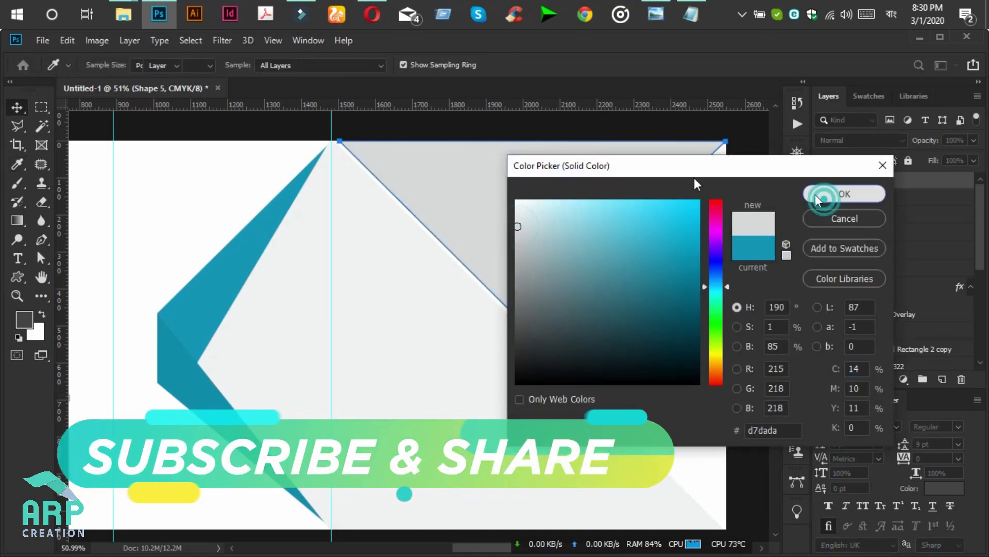
{"action": "left_click", "coordinate": [817, 194]}
{"action": "left_click", "coordinate": [206, 137]}
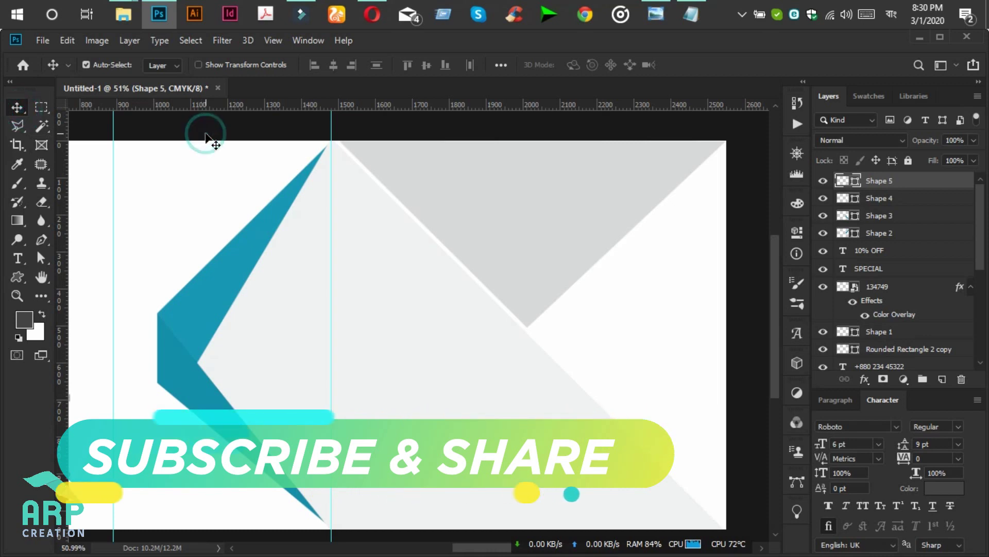
Draw a closed Pen triangle about 525 by 1020 px along the voucher's right edge, leaving thin white gaps to both neighbouring grey shapes.
{"action": "left_click", "coordinate": [40, 239]}
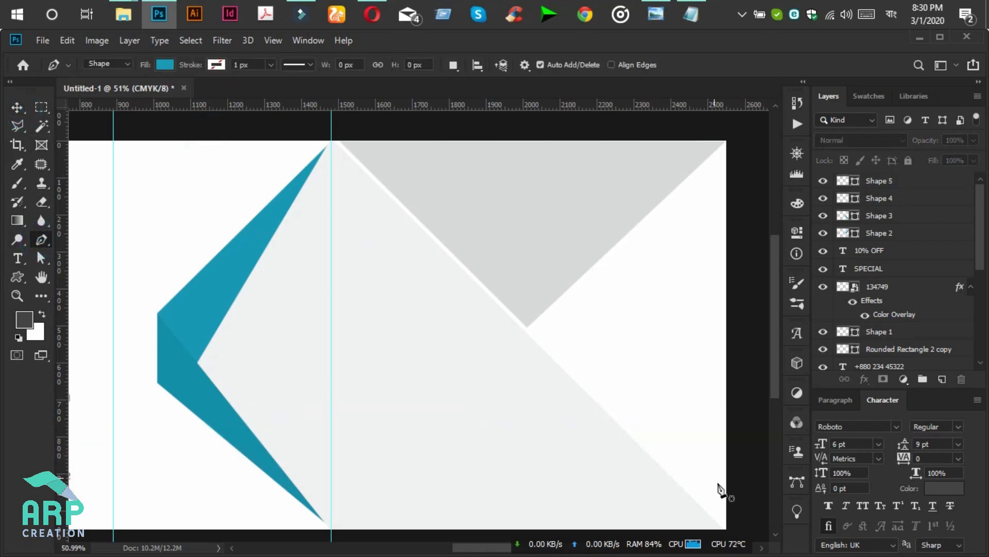
{"action": "scroll", "coordinate": [534, 340], "scroll_direction": "up", "scroll_amount": 1}
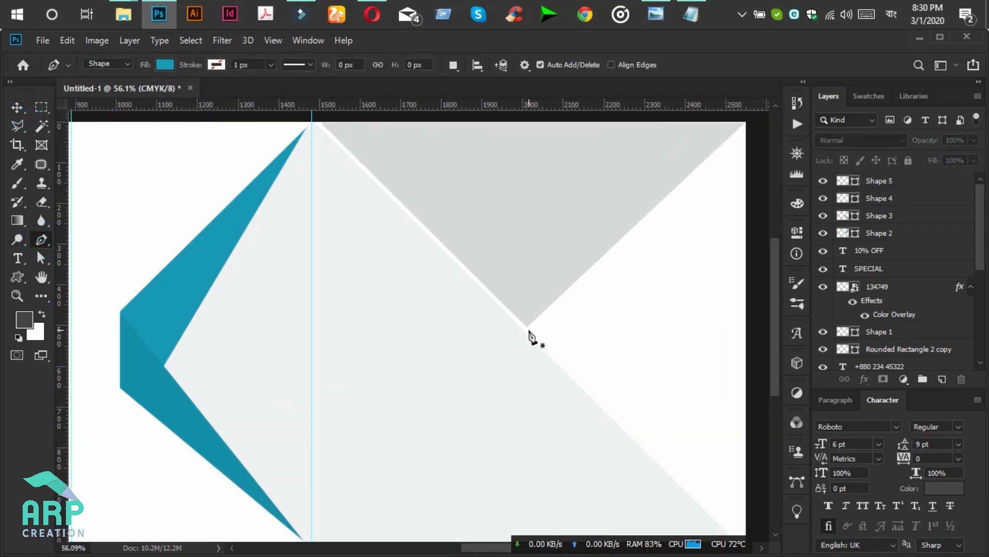
{"action": "left_click", "coordinate": [532, 330]}
{"action": "scroll", "coordinate": [597, 344], "scroll_direction": "down", "scroll_amount": 3}
{"action": "left_click", "coordinate": [709, 178]}
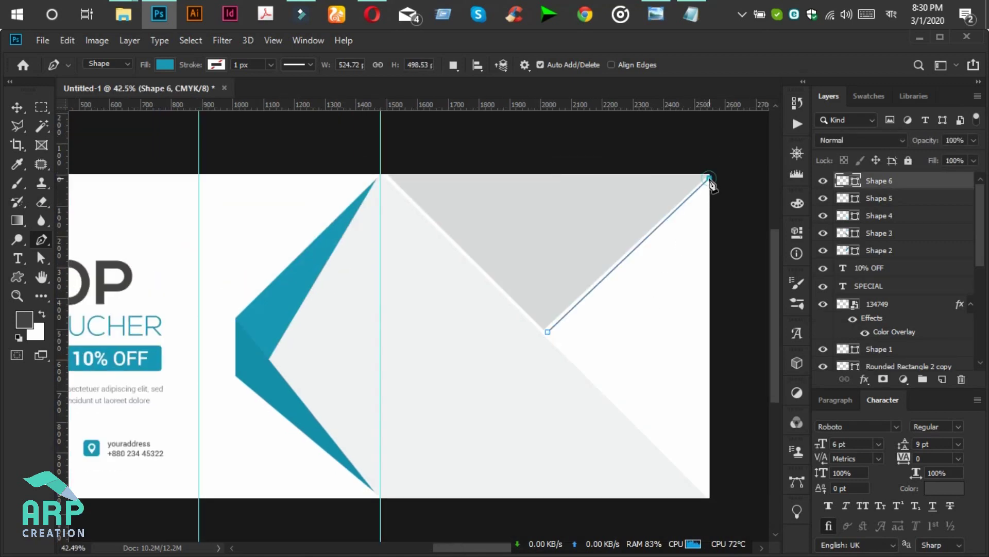
{"action": "left_click", "coordinate": [711, 497]}
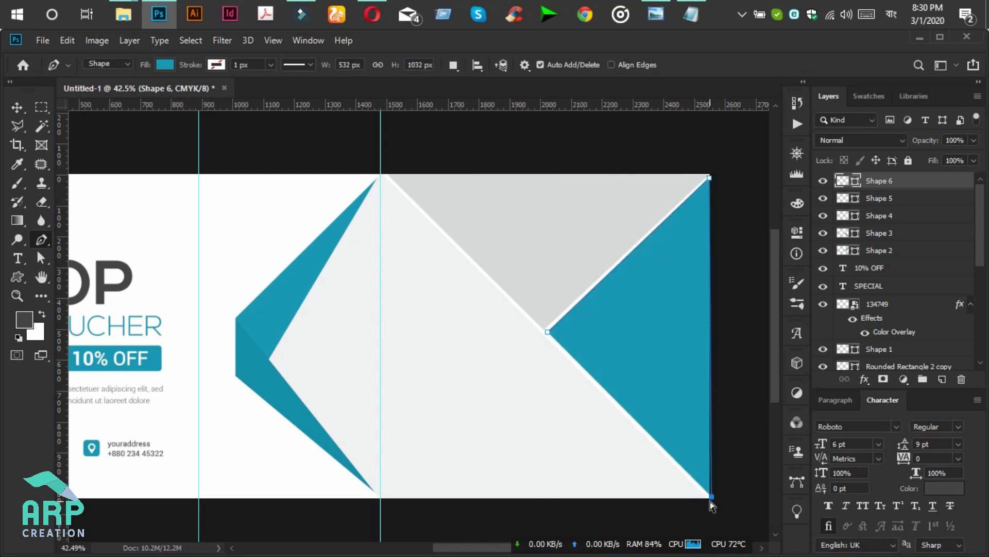
{"action": "key", "text": "ctrl+z"}
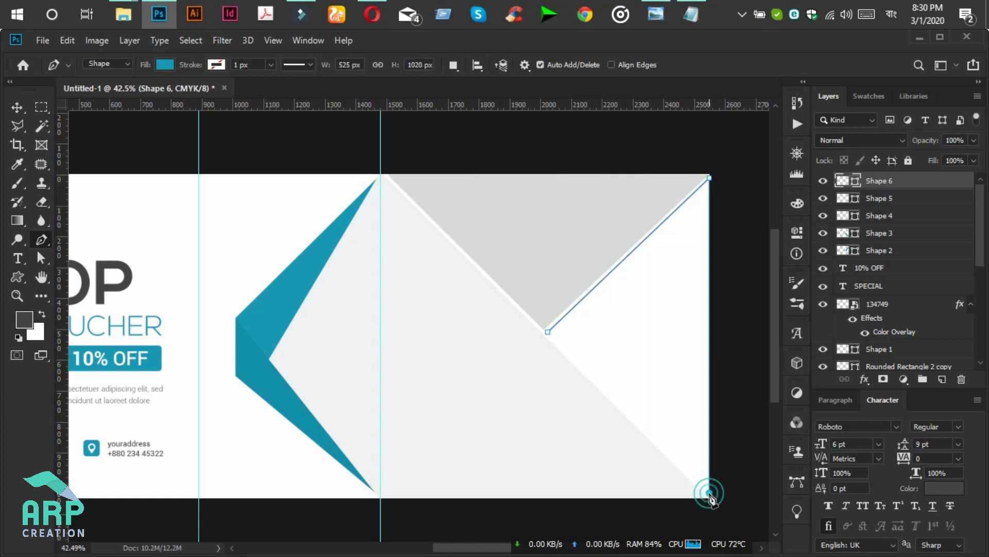
{"action": "left_click", "coordinate": [709, 493]}
{"action": "scroll", "coordinate": [727, 516], "scroll_direction": "up", "scroll_amount": 3}
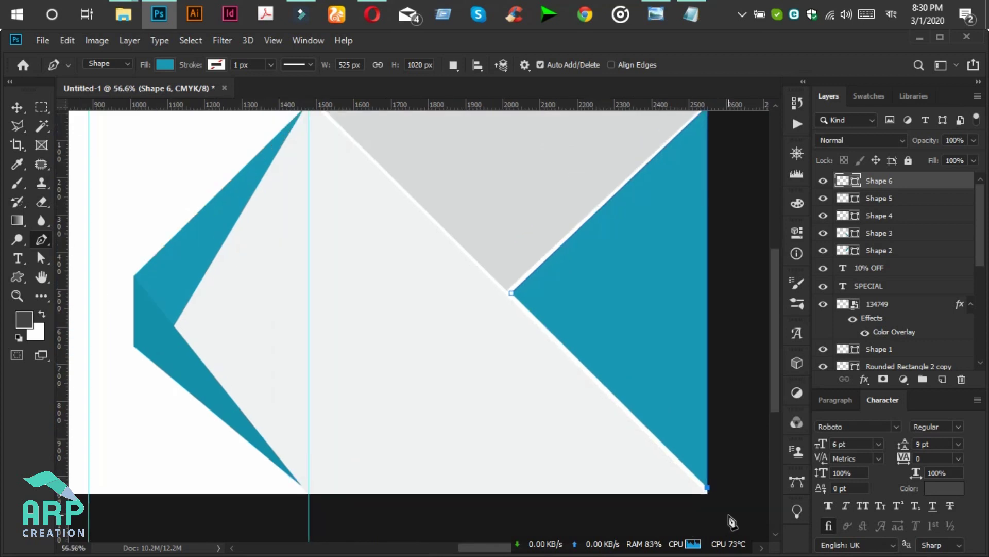
{"action": "left_click", "coordinate": [466, 248]}
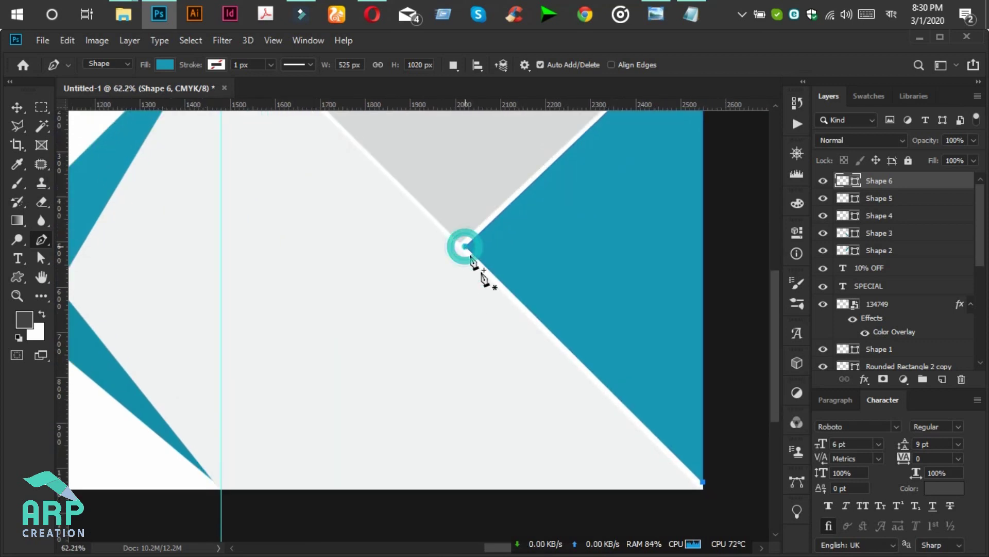
Change the right-edge triangle's fill to the darker grey cacbcb.
{"action": "double_click", "coordinate": [856, 184]}
{"action": "left_click", "coordinate": [472, 157]}
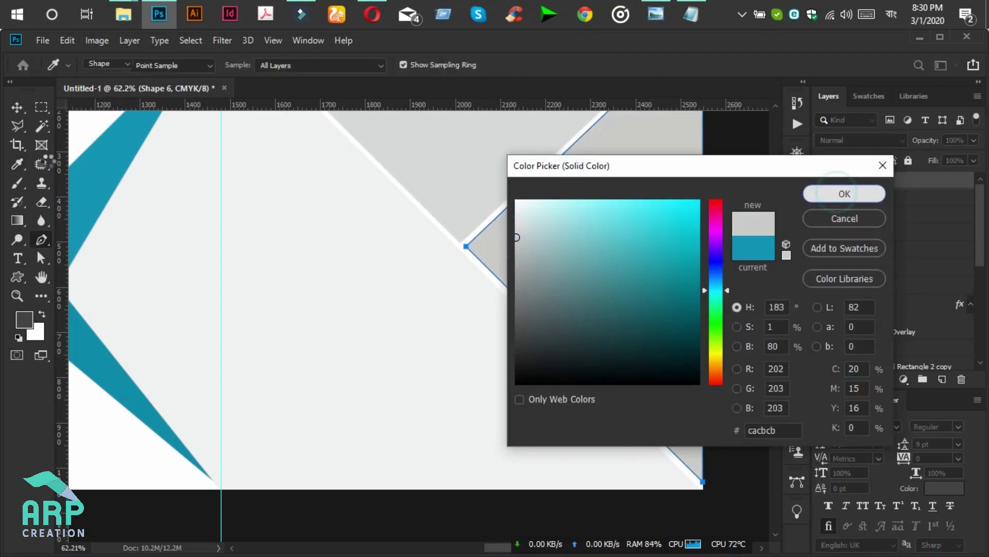
{"action": "left_click", "coordinate": [844, 195]}
{"action": "left_click", "coordinate": [17, 107]}
Move the right-edge triangle's left corner point slightly left to narrow the white gap, making the shape about 531 px wide.
{"action": "scroll", "coordinate": [634, 435], "scroll_direction": "up", "scroll_amount": 3}
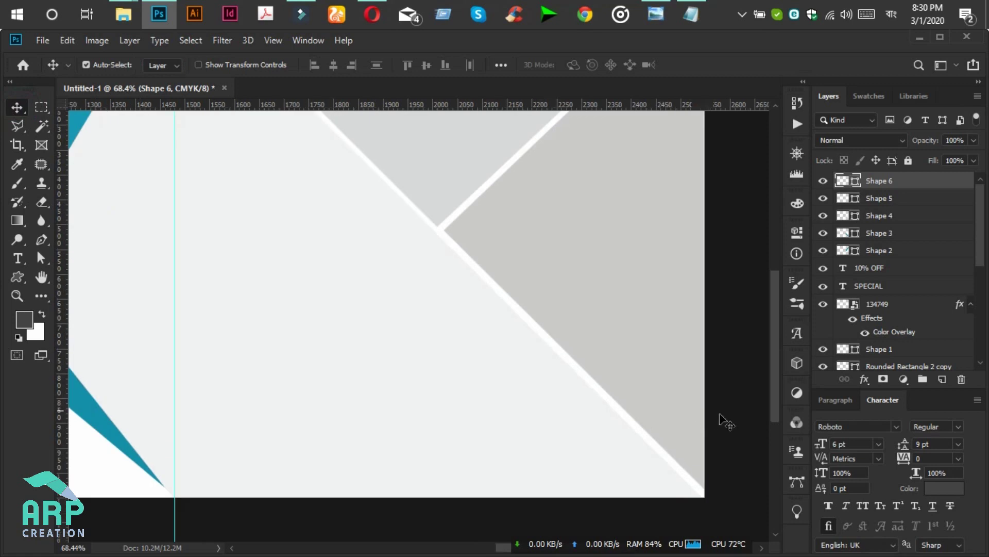
{"action": "left_click", "coordinate": [42, 259]}
{"action": "left_click", "coordinate": [462, 256]}
{"action": "scroll", "coordinate": [462, 252], "scroll_direction": "up", "scroll_amount": 3}
{"action": "scroll", "coordinate": [443, 238], "scroll_direction": "up", "scroll_amount": 2}
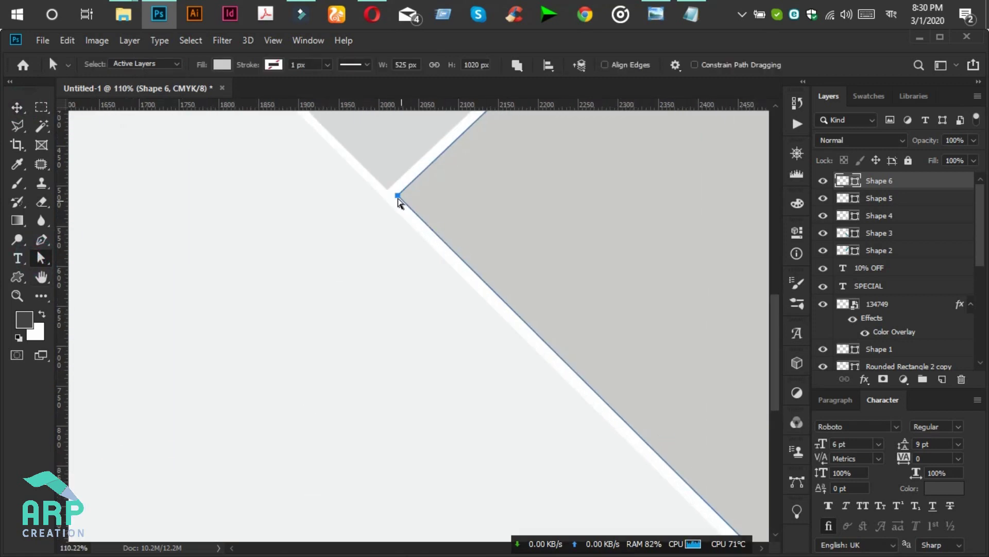
{"action": "left_click_drag", "start_coordinate": [396, 198], "coordinate": [393, 198]}
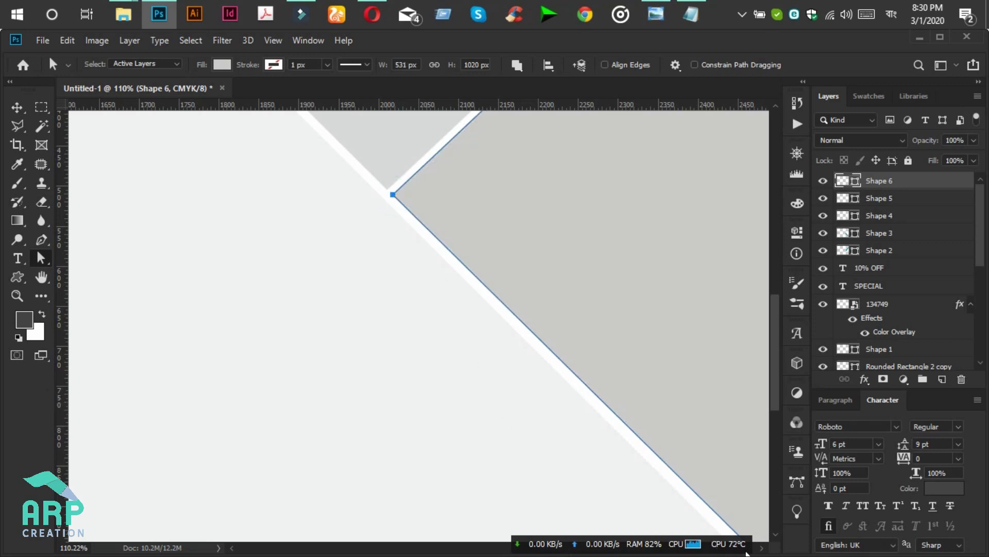
Move the right-edge triangle's bottom corner point down to make the shape about 1030 px high, then deselect it.
{"action": "scroll", "coordinate": [768, 434], "scroll_direction": "right", "scroll_amount": 5}
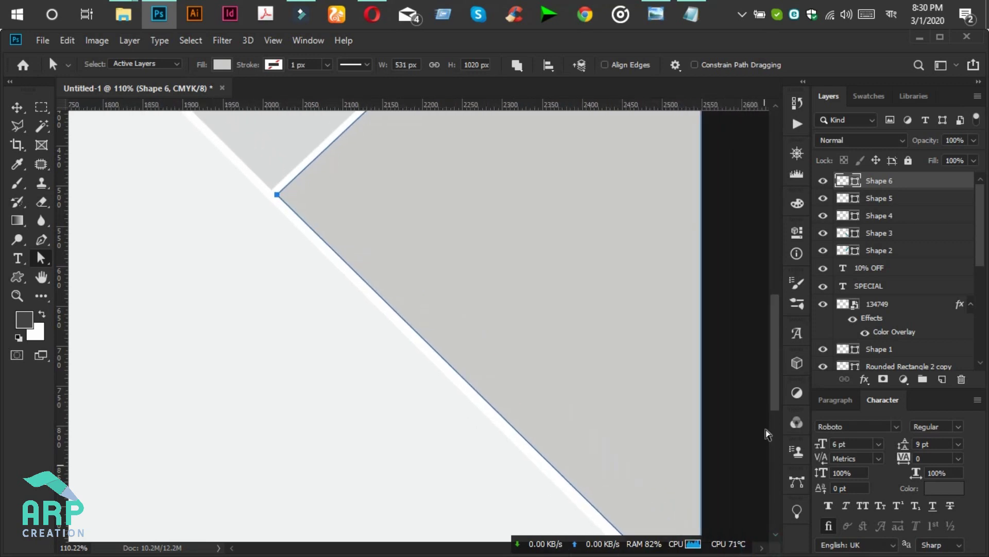
{"action": "scroll", "coordinate": [773, 380], "scroll_direction": "down", "scroll_amount": 3}
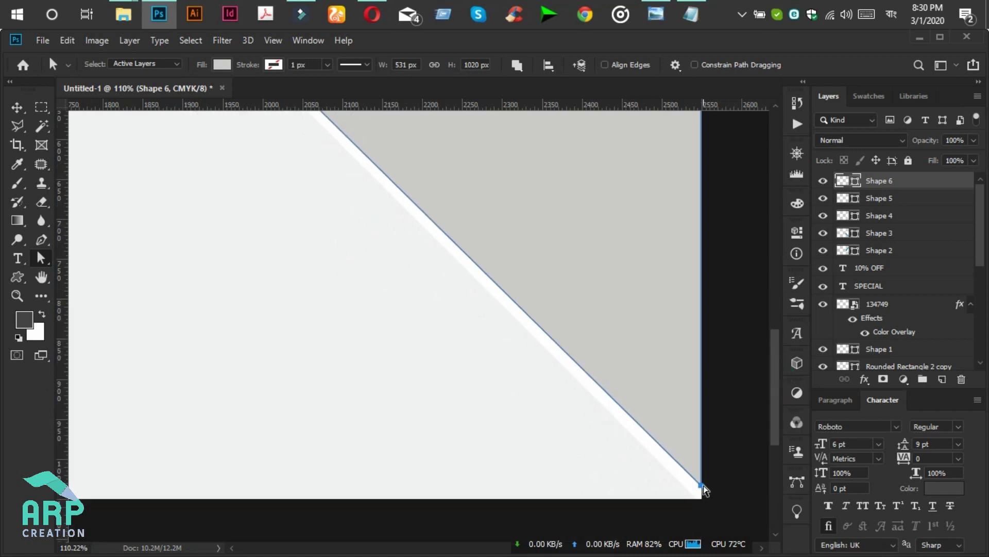
{"action": "left_click_drag", "start_coordinate": [705, 489], "coordinate": [709, 497]}
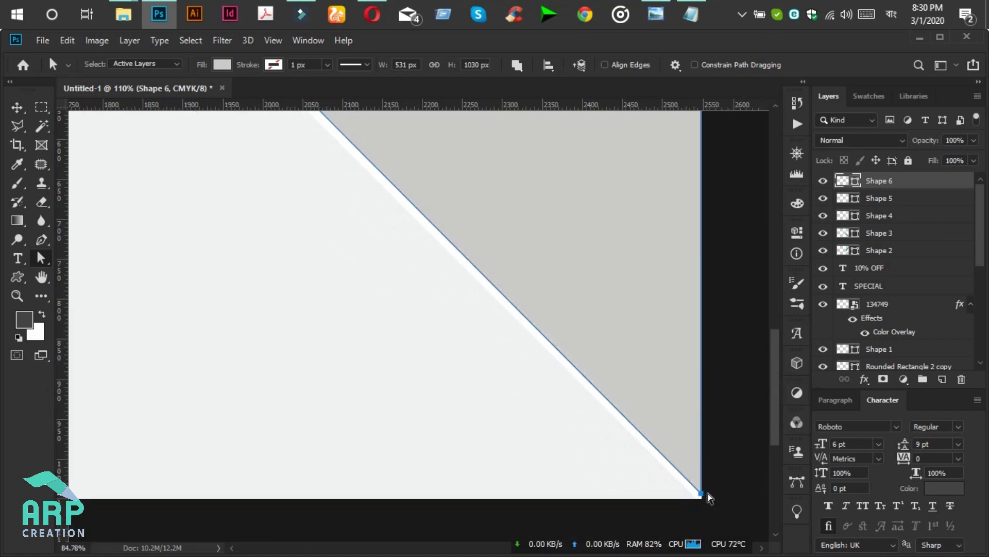
{"action": "scroll", "coordinate": [710, 497], "scroll_direction": "down", "scroll_amount": 2}
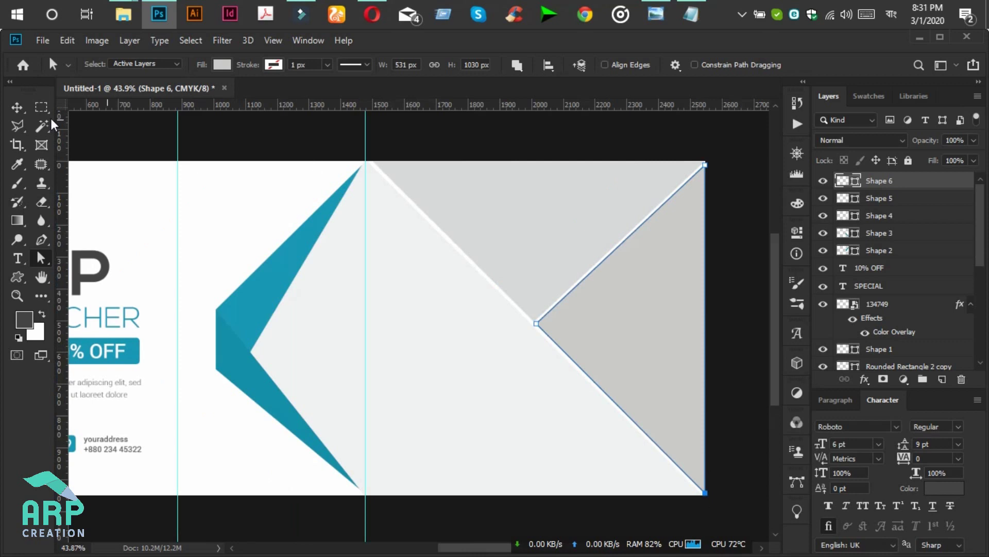
{"action": "left_click", "coordinate": [17, 107]}
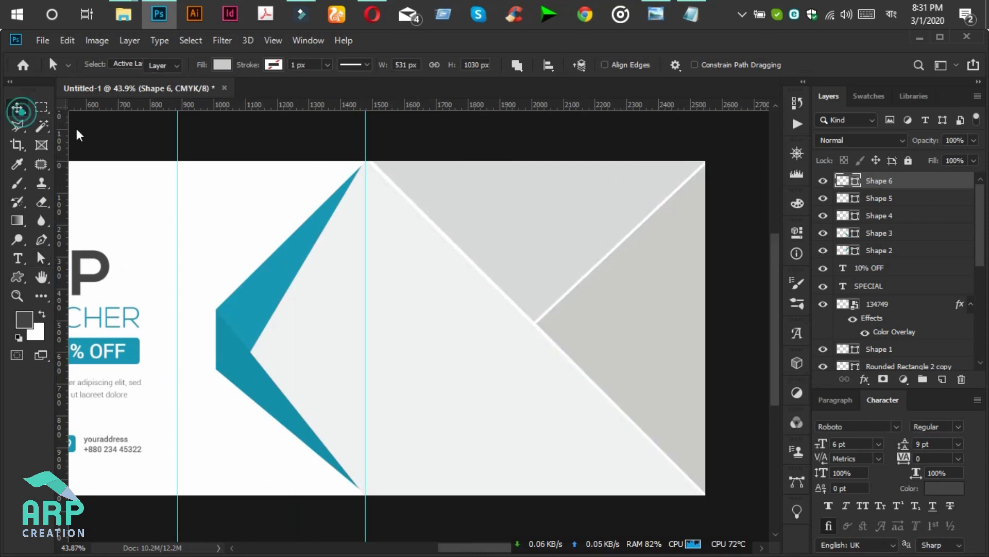
{"action": "left_click", "coordinate": [726, 328]}
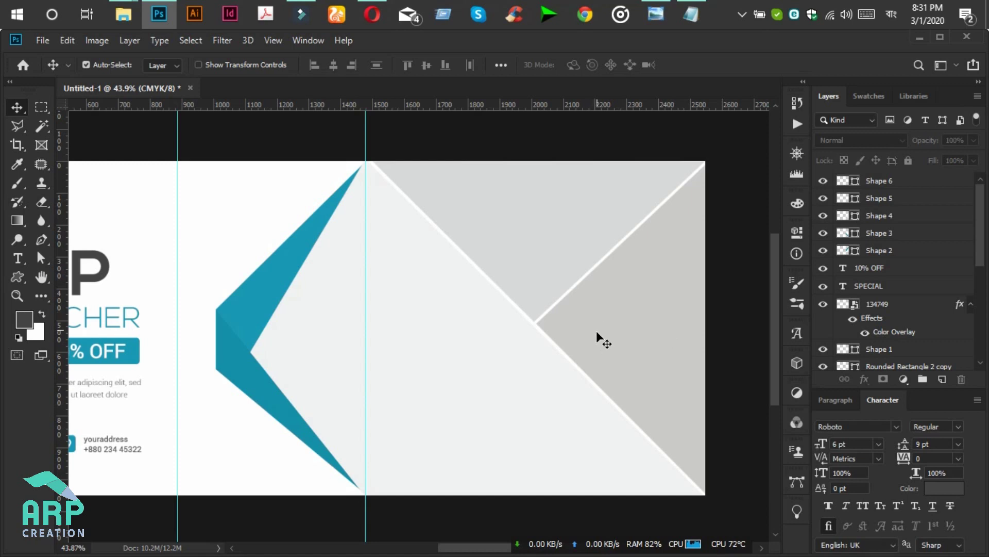
Select the three grey photo-area shapes and combine them into one with Unite Shapes.
{"action": "left_click_drag", "start_coordinate": [734, 439], "coordinate": [444, 207]}
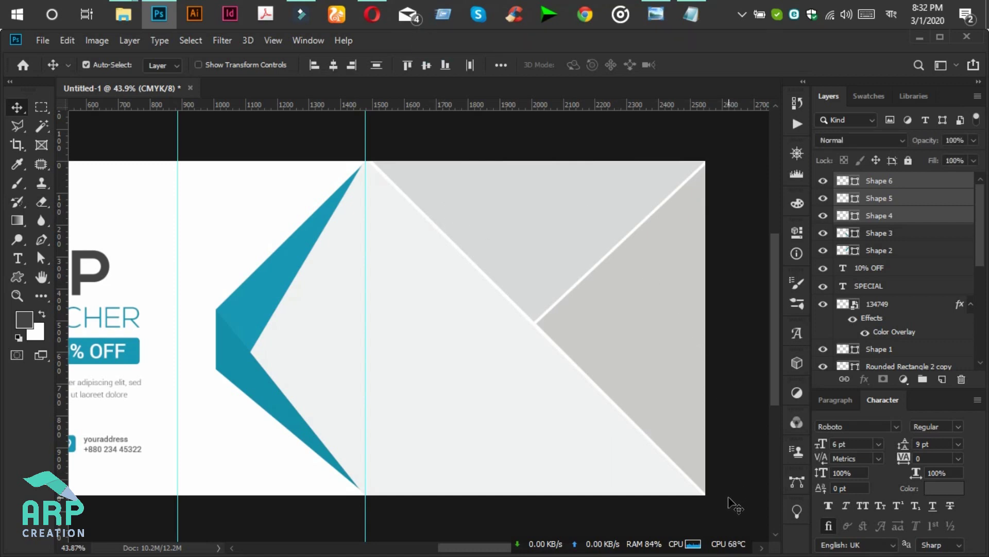
{"action": "left_click", "coordinate": [125, 39]}
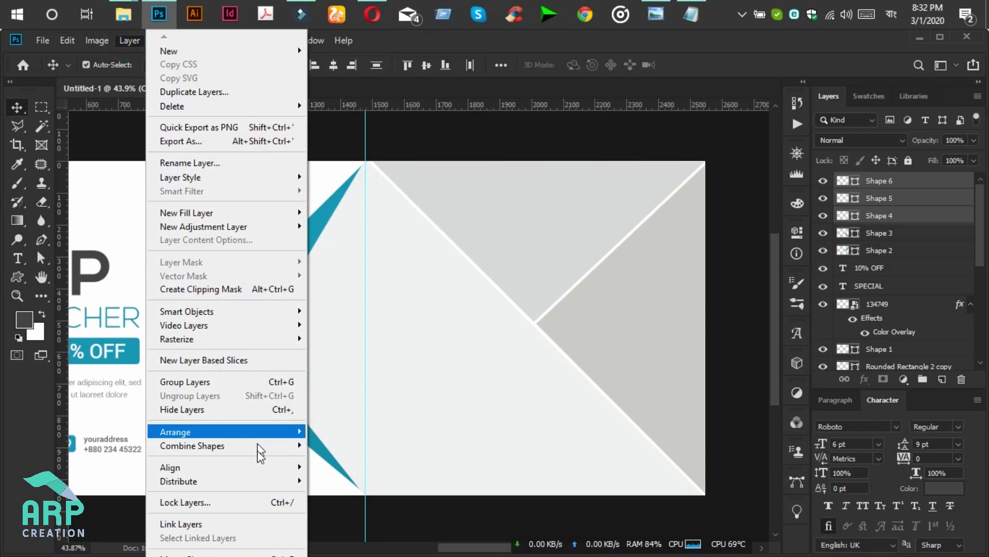
{"action": "mouse_move", "coordinate": [269, 452]}
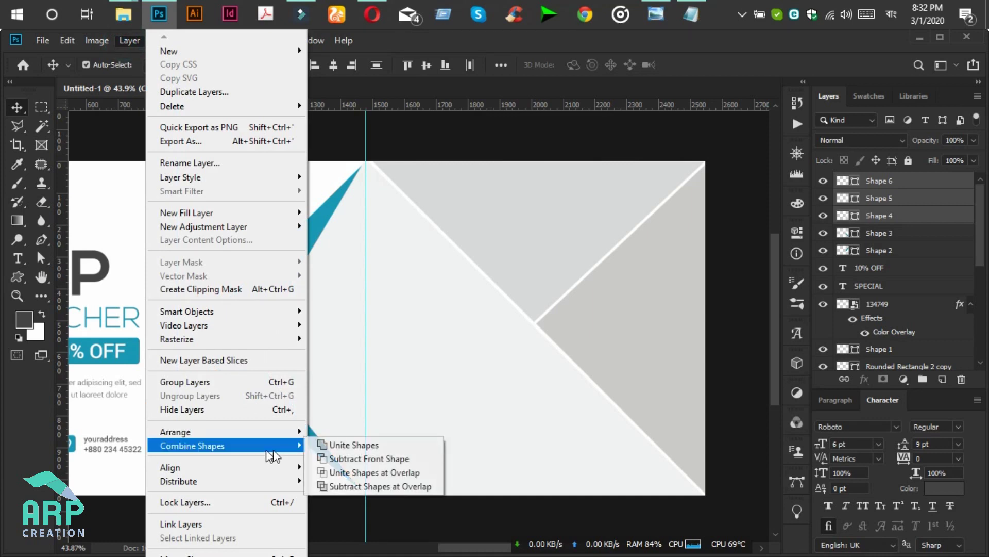
{"action": "left_click", "coordinate": [355, 445]}
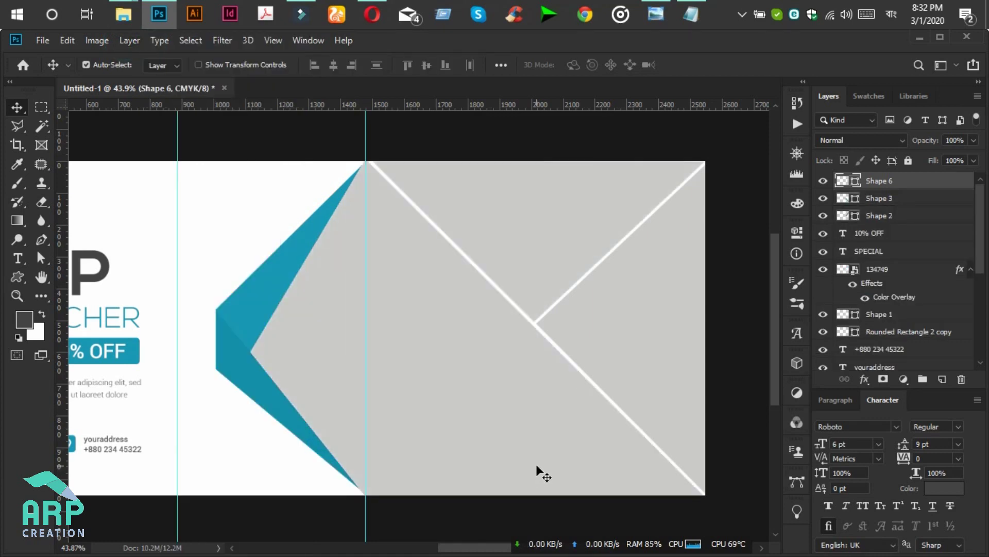
Duplicate the united grey photo-area shape and clip the copy to the original shape below it.
{"action": "scroll", "coordinate": [539, 462], "scroll_direction": "down", "scroll_amount": 1}
{"action": "key", "text": "ctrl+j"}
{"action": "key", "text": "ctrl+z"}
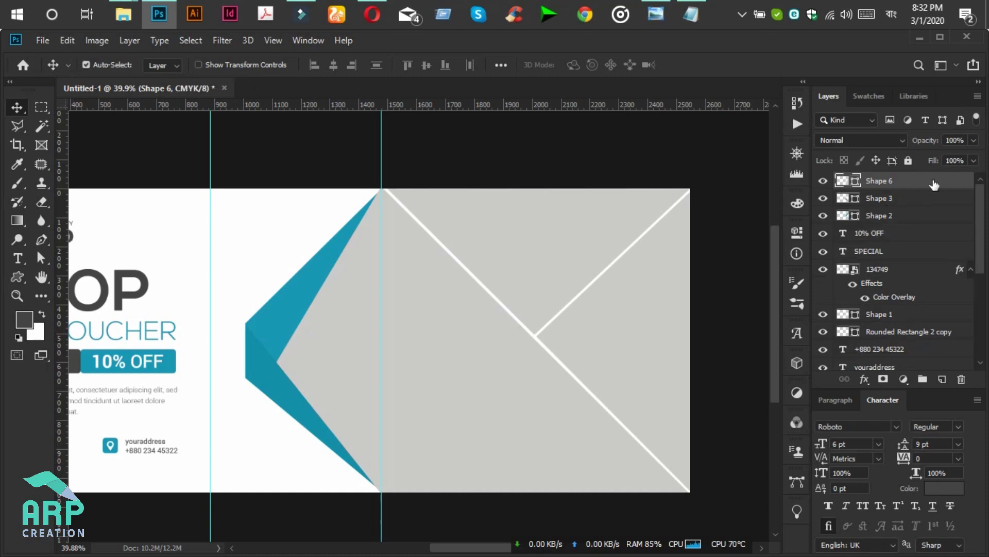
{"action": "key", "text": "ctrl+j"}
{"action": "right_click", "coordinate": [898, 184]}
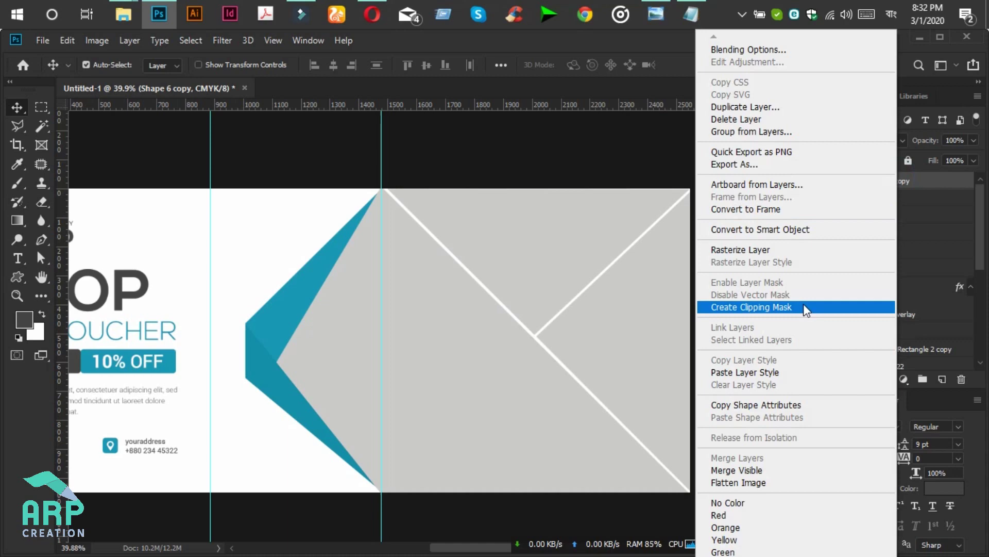
{"action": "left_click", "coordinate": [762, 307]}
Convert the clipped photo-area copy to a smart object and open its contents for editing.
{"action": "right_click", "coordinate": [905, 182]}
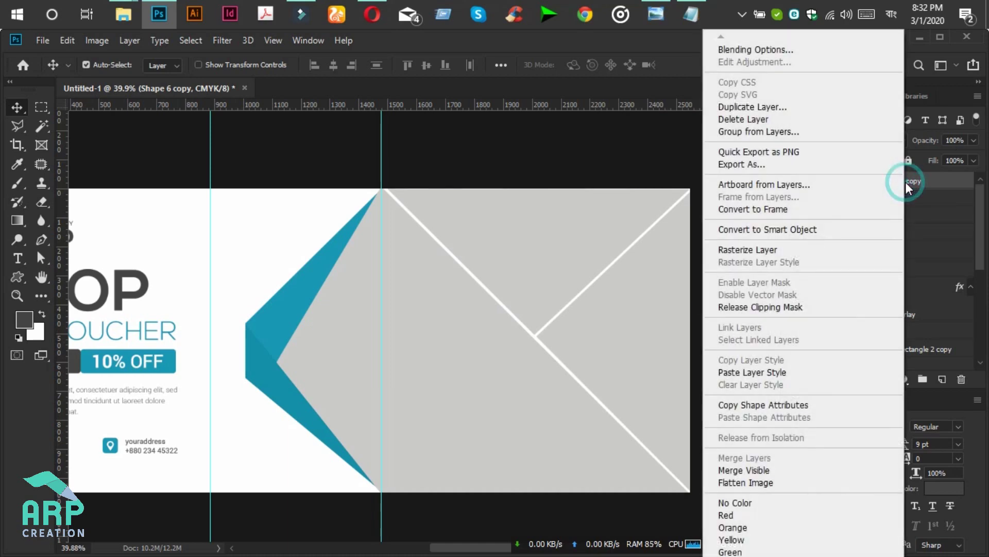
{"action": "left_click", "coordinate": [802, 230]}
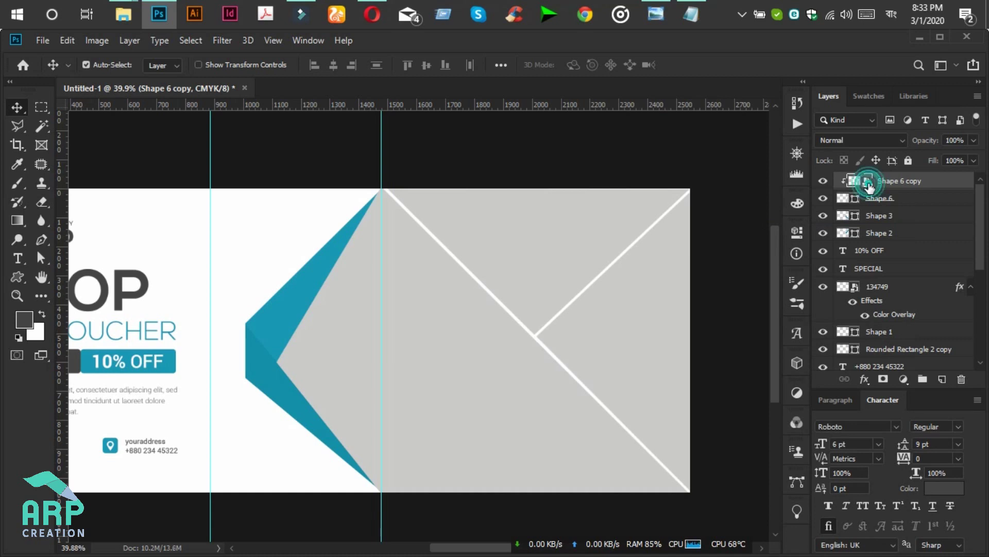
{"action": "double_click", "coordinate": [869, 183]}
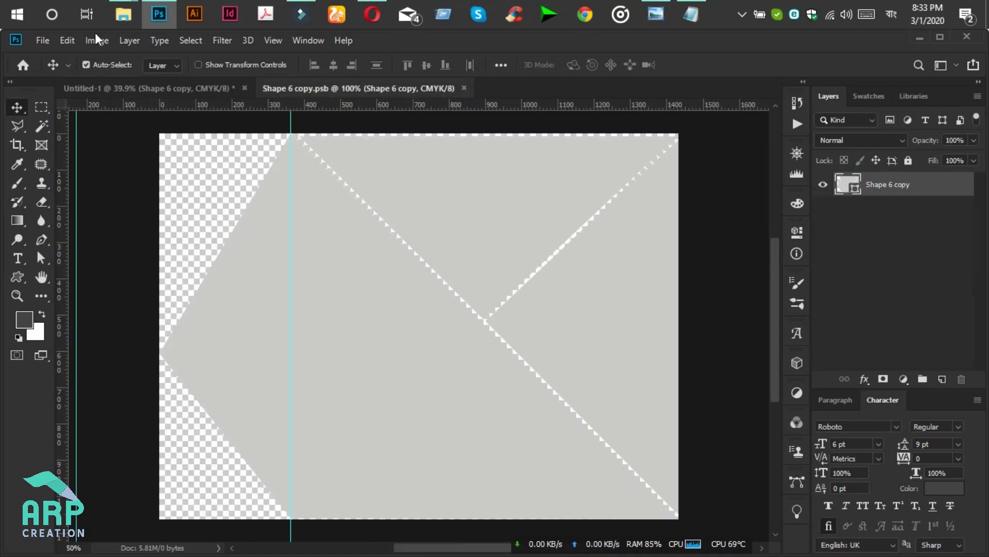
Switch to File Explorer and place photo-of-person-s-hairstyle-3065170.jpg from the Salon & Spa Free folder into the smart object's document.
{"action": "mouse_move", "coordinate": [123, 14]}
{"action": "left_click", "coordinate": [209, 98]}
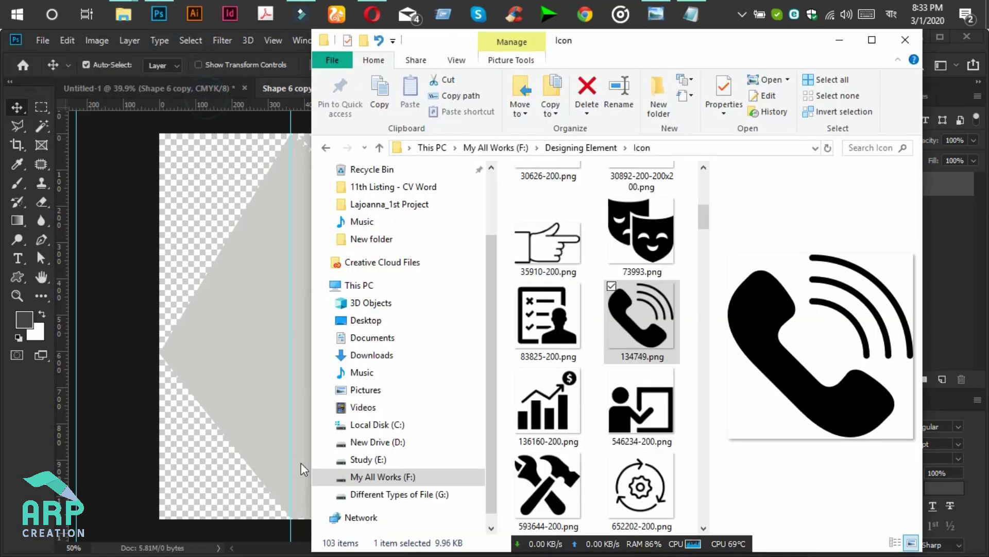
{"action": "left_click", "coordinate": [373, 354]}
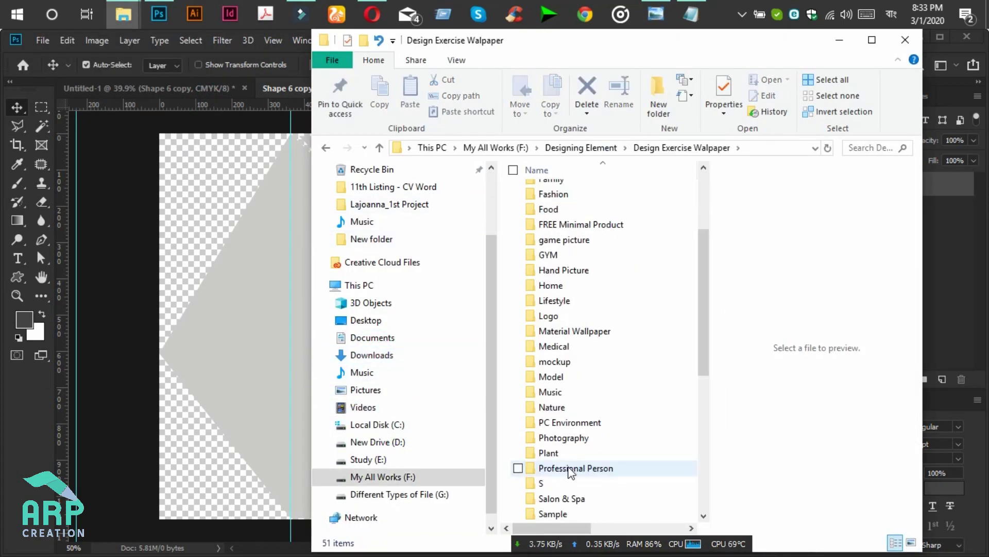
{"action": "scroll", "coordinate": [572, 443], "scroll_direction": "down", "scroll_amount": 2}
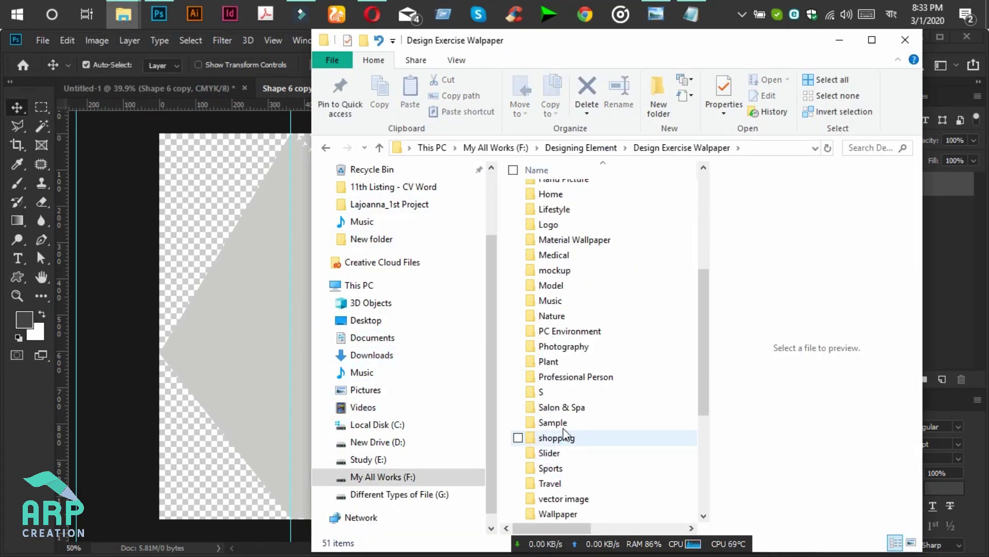
{"action": "double_click", "coordinate": [572, 408]}
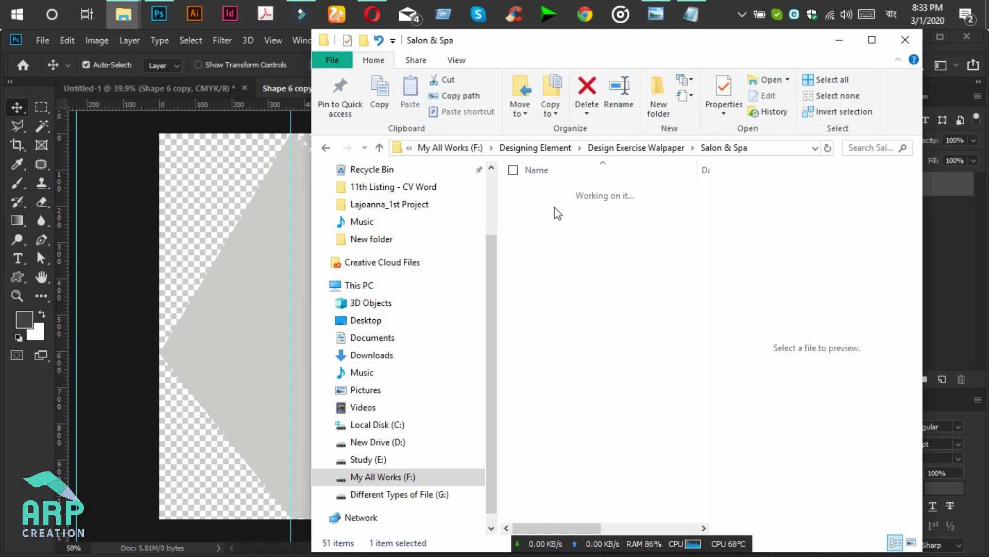
{"action": "double_click", "coordinate": [549, 198]}
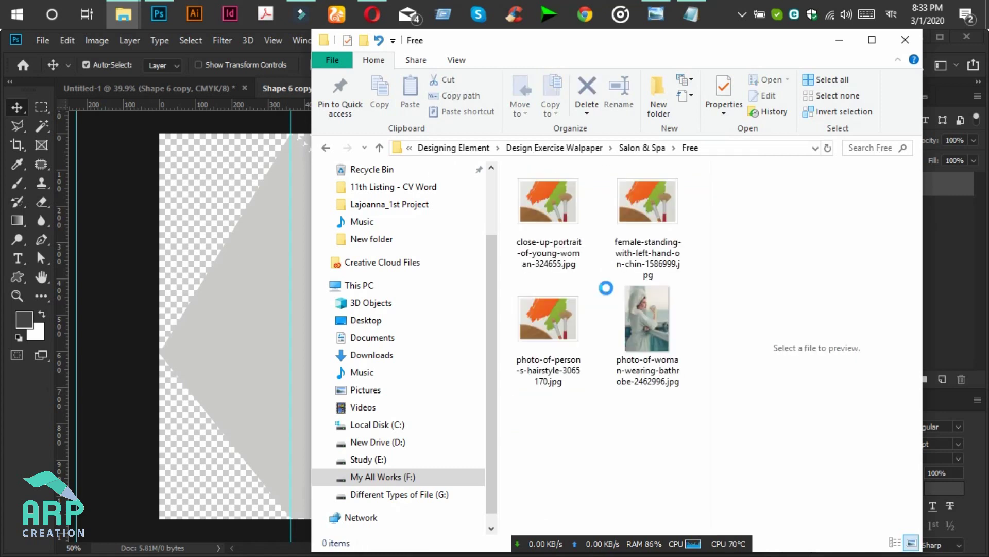
{"action": "left_click", "coordinate": [556, 341]}
{"action": "left_click_drag", "start_coordinate": [551, 336], "coordinate": [218, 356]}
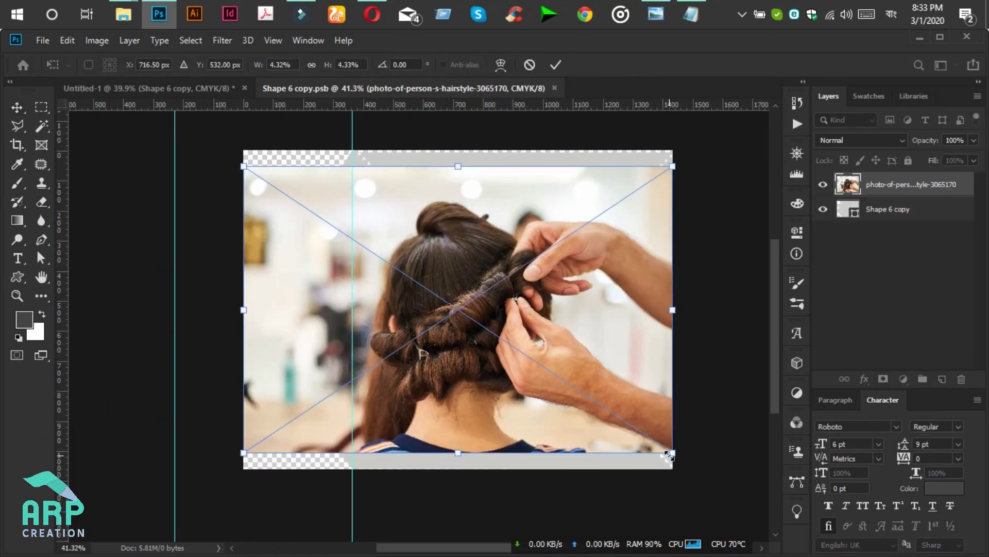
Enlarge the placed hairstyle photo until it covers the whole smart object canvas and commit the transformation.
{"action": "left_click_drag", "start_coordinate": [669, 455], "coordinate": [695, 492]}
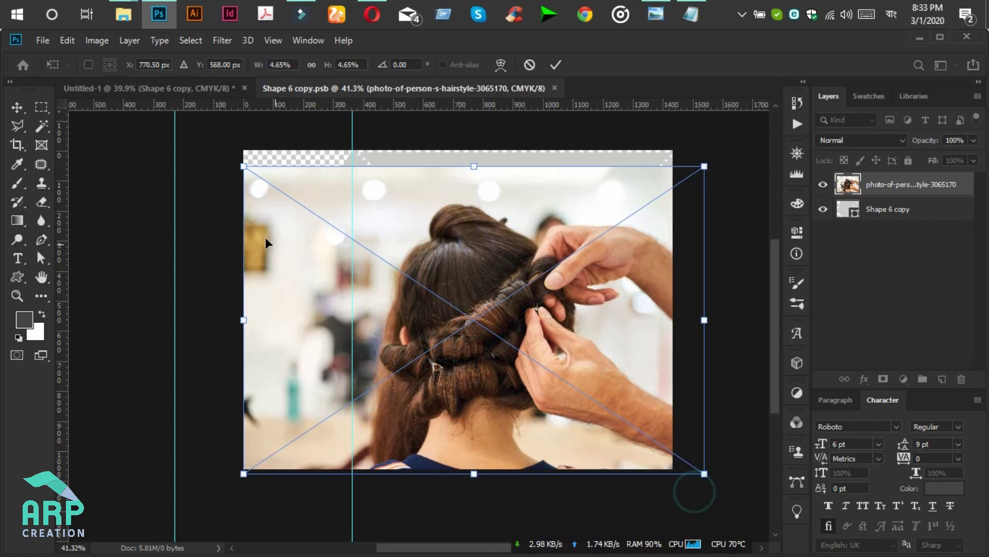
{"action": "left_click_drag", "start_coordinate": [244, 166], "coordinate": [215, 147]}
{"action": "left_click", "coordinate": [556, 63]}
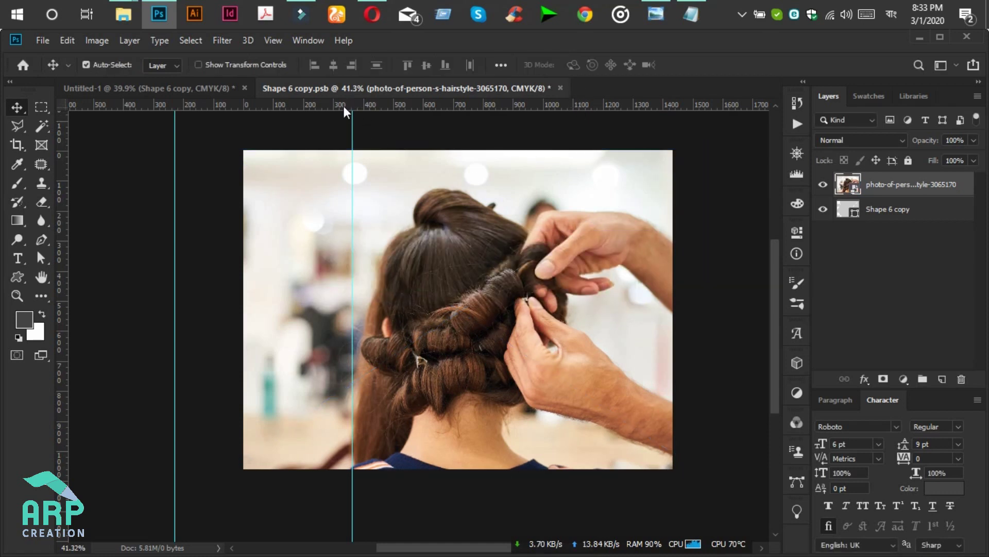
Save the smart object's contents and return to the voucher document.
{"action": "key", "text": "ctrl+s"}
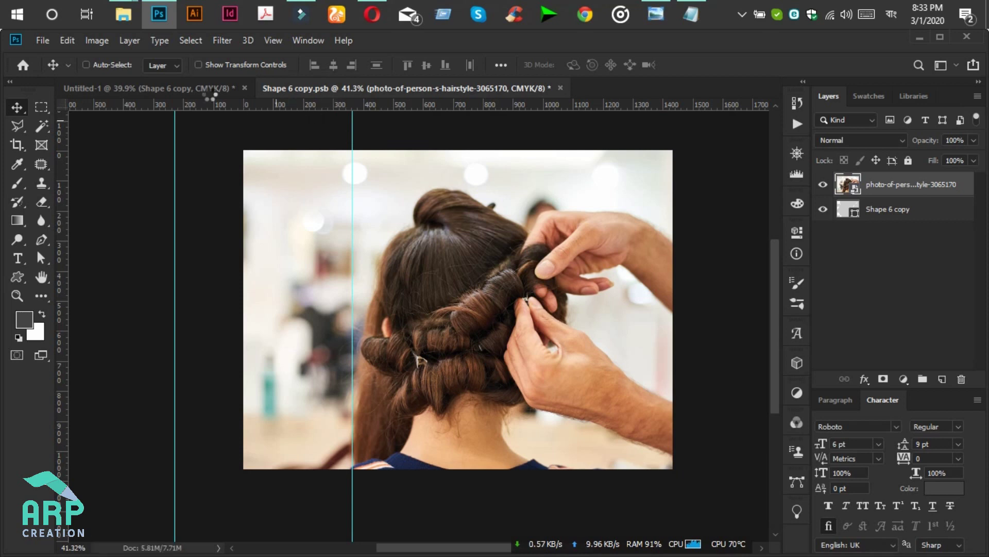
{"action": "left_click", "coordinate": [199, 92]}
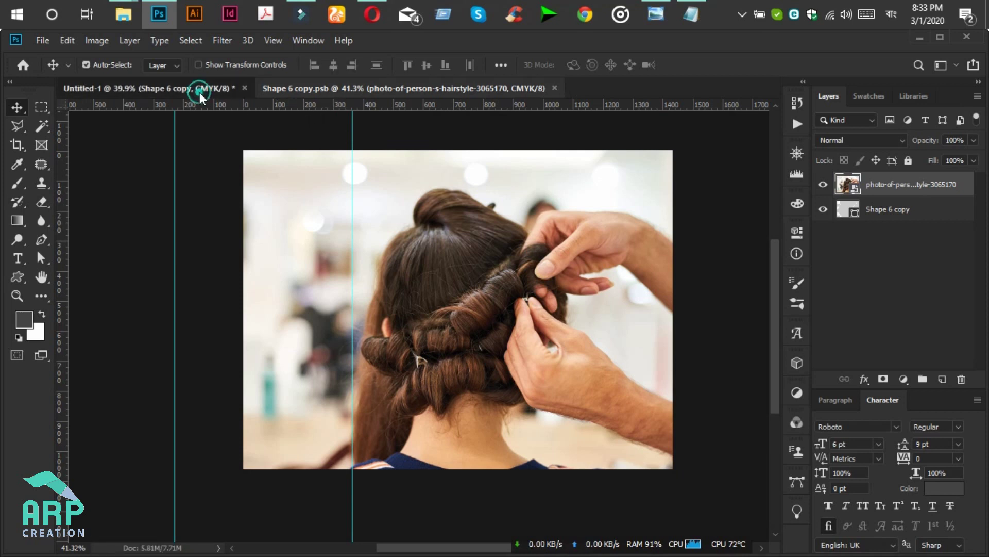
{"action": "scroll", "coordinate": [564, 274], "scroll_direction": "down", "scroll_amount": 3}
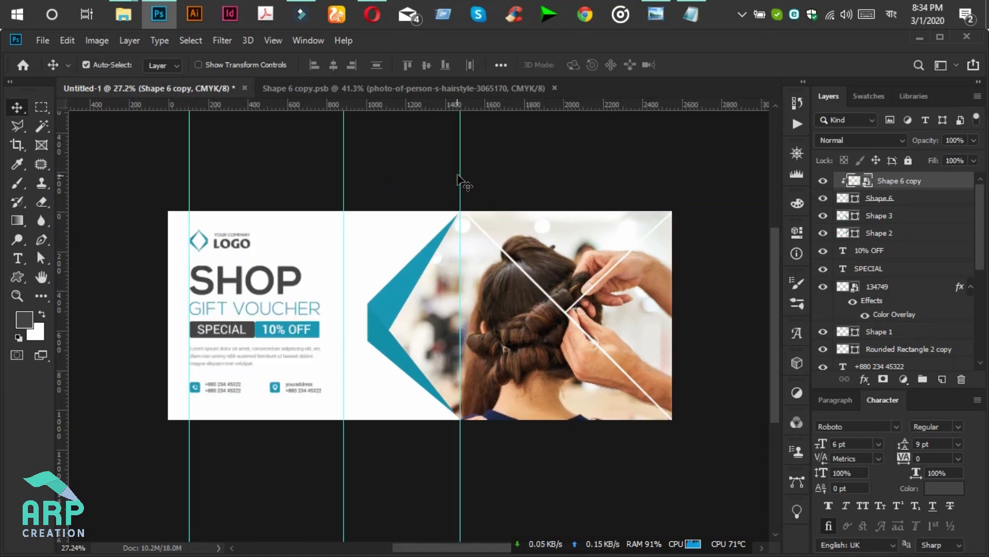
Remove the three vertical guides from the voucher.
{"action": "mouse_move", "coordinate": [62, 196]}
{"action": "left_mouse_down"}
{"action": "mouse_move", "coordinate": [384, 204]}
{"action": "mouse_move", "coordinate": [62, 203]}
{"action": "left_mouse_up"}
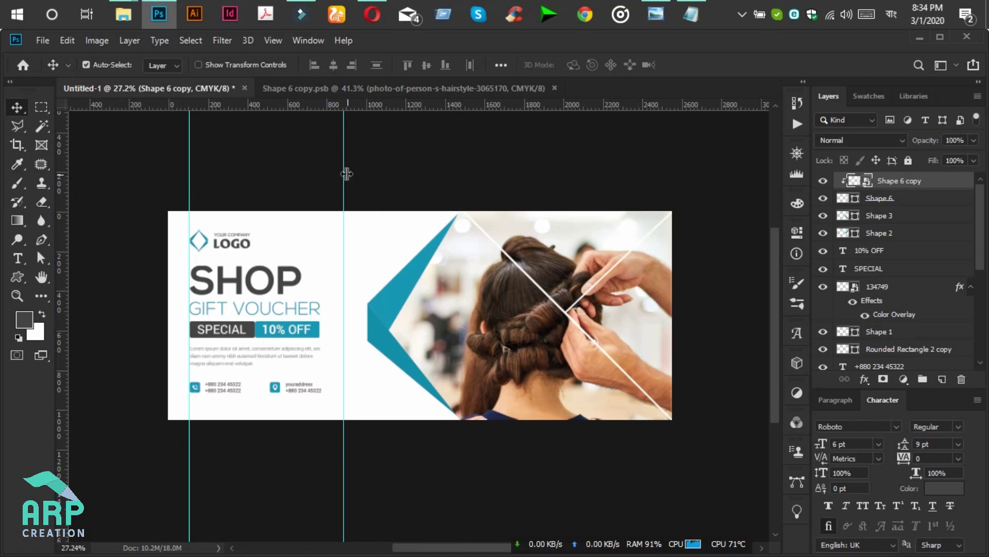
{"action": "left_click_drag", "start_coordinate": [344, 168], "coordinate": [10, 195]}
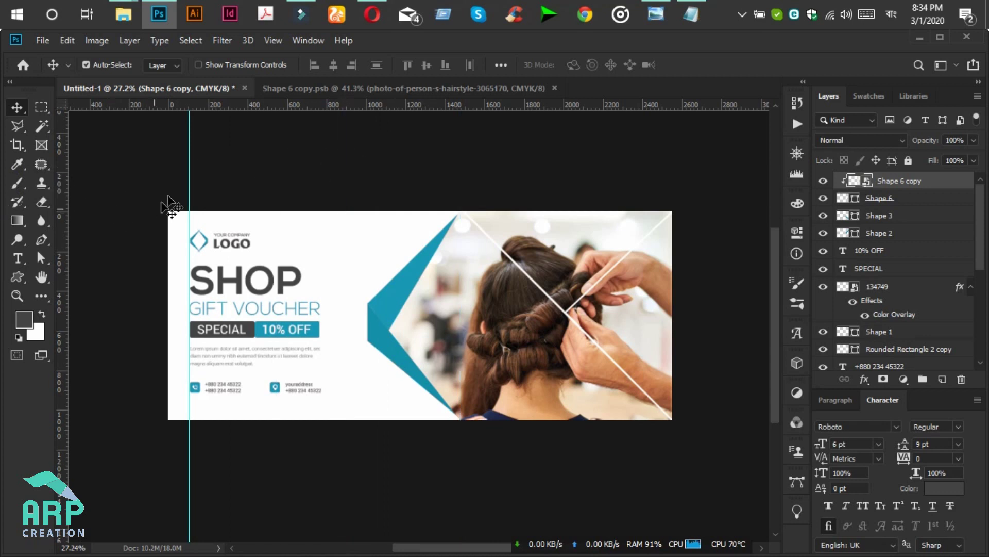
{"action": "left_click_drag", "start_coordinate": [191, 177], "coordinate": [7, 213]}
Select the logo, headings, body text and contact blocks together, move them slightly right and down, then deselect them.
{"action": "left_click_drag", "start_coordinate": [157, 213], "coordinate": [345, 435]}
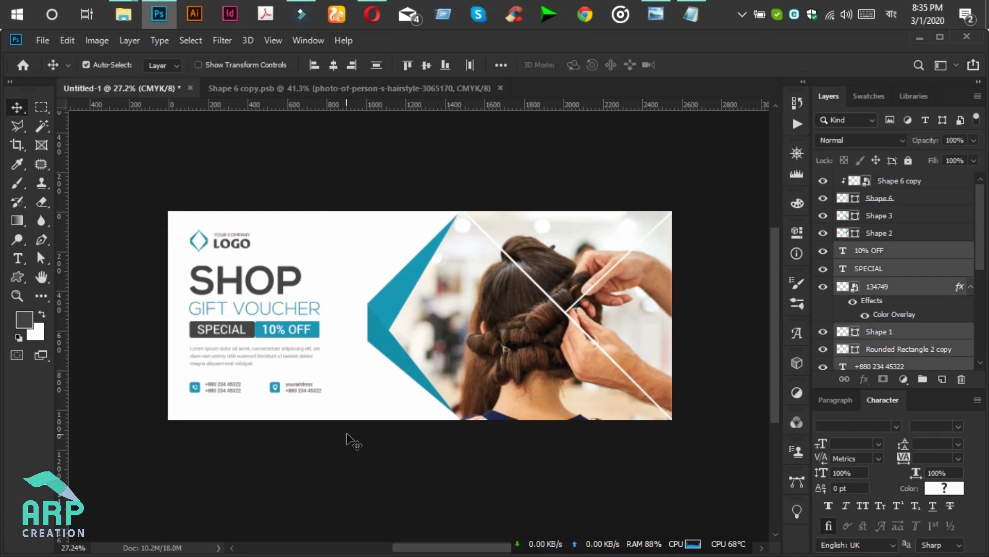
{"action": "key", "text": "Right"}
{"action": "key", "text": "Right"}
{"action": "left_click_drag", "start_coordinate": [256, 292], "coordinate": [268, 296]}
{"action": "left_click_drag", "start_coordinate": [270, 301], "coordinate": [269, 301]}
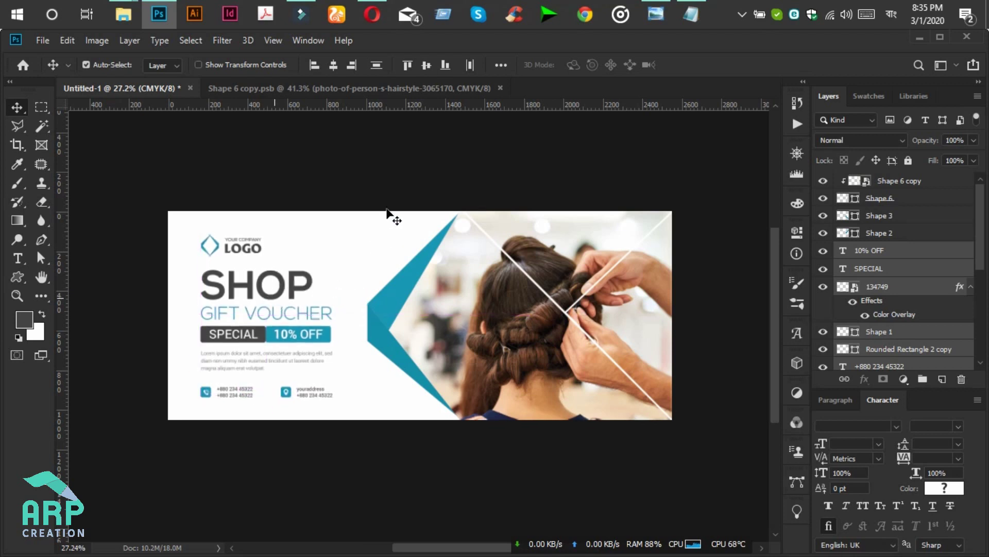
{"action": "left_click", "coordinate": [465, 161]}
Add guides along the top, left, bottom and right edges of the voucher canvas.
{"action": "scroll", "coordinate": [667, 176], "scroll_direction": "up", "scroll_amount": 1}
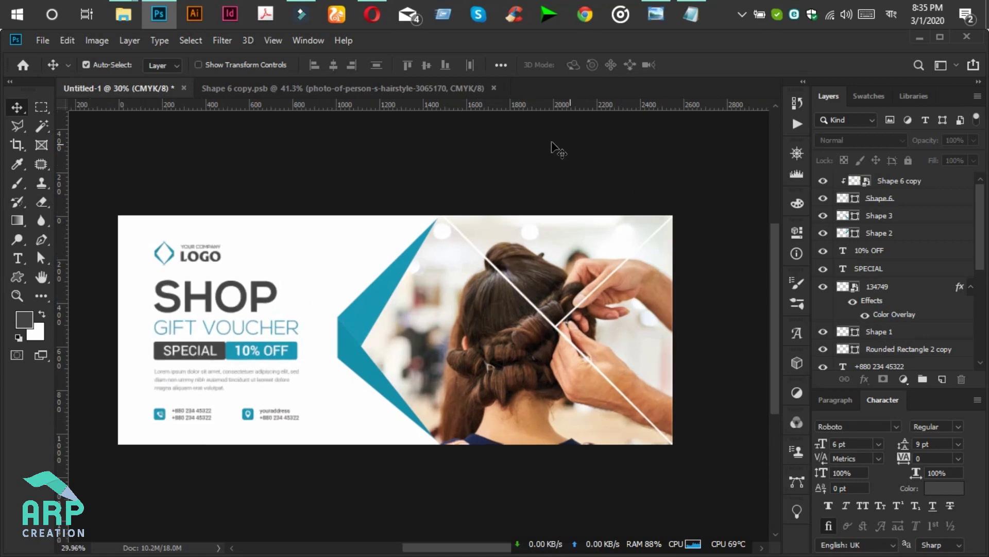
{"action": "left_click_drag", "start_coordinate": [218, 105], "coordinate": [230, 215]}
{"action": "left_click_drag", "start_coordinate": [60, 184], "coordinate": [118, 243]}
{"action": "left_click_drag", "start_coordinate": [332, 101], "coordinate": [368, 443]}
{"action": "left_click_drag", "start_coordinate": [77, 259], "coordinate": [672, 376]}
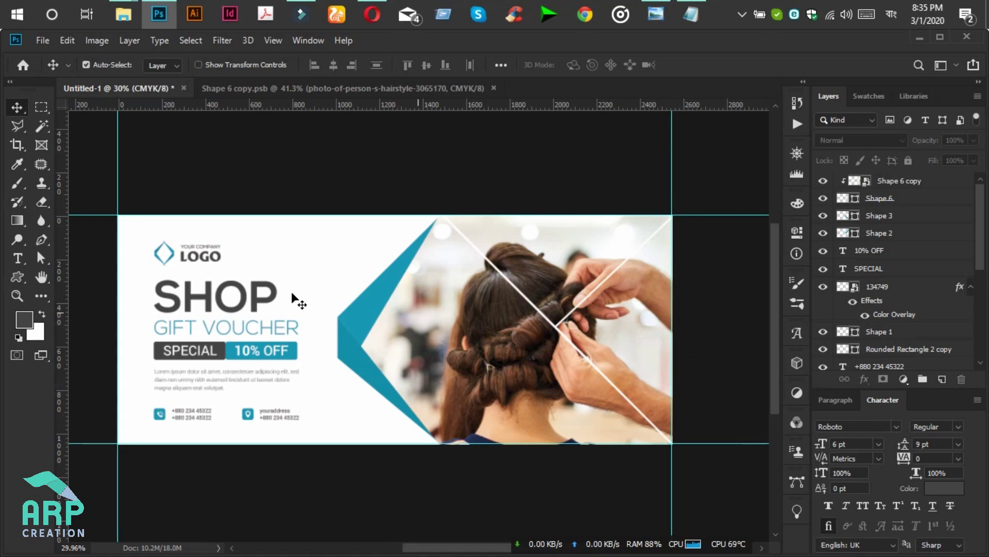
Add a vertical margin guide about 7 px inside the voucher's left edge.
{"action": "scroll", "coordinate": [101, 209], "scroll_direction": "up", "scroll_amount": 5}
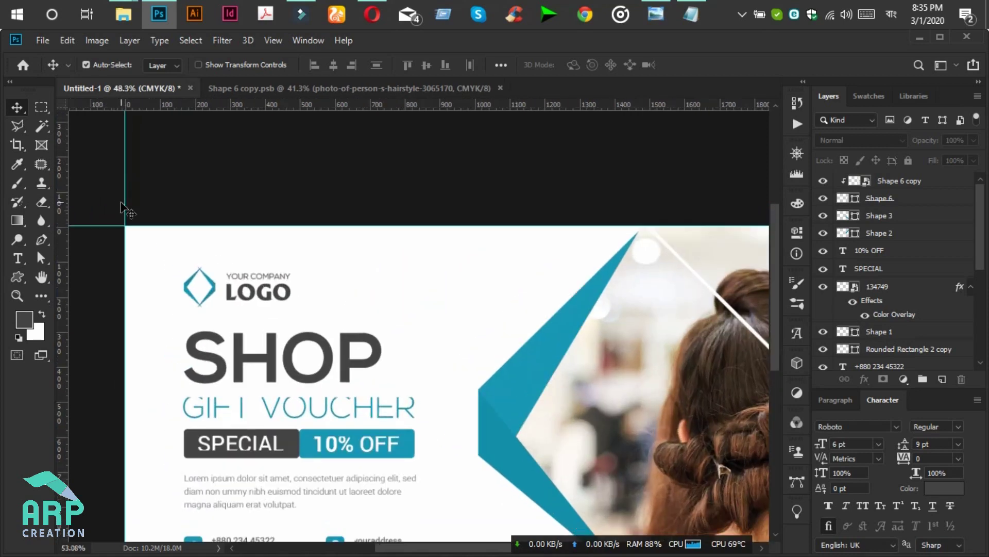
{"action": "scroll", "coordinate": [141, 268], "scroll_direction": "up", "scroll_amount": 6}
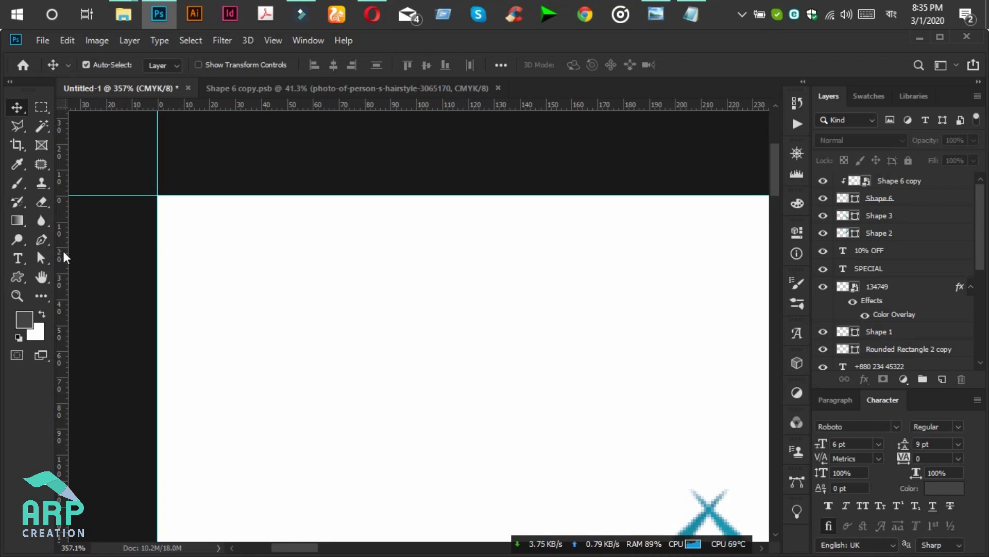
{"action": "left_click_drag", "start_coordinate": [63, 252], "coordinate": [175, 325]}
{"action": "scroll", "coordinate": [178, 313], "scroll_direction": "up", "scroll_amount": 2}
{"action": "scroll", "coordinate": [178, 312], "scroll_direction": "up", "scroll_amount": 1}
{"action": "scroll", "coordinate": [174, 320], "scroll_direction": "up", "scroll_amount": 4}
{"action": "mouse_move", "coordinate": [191, 243]}
{"action": "left_mouse_down"}
{"action": "mouse_move", "coordinate": [190, 234]}
{"action": "mouse_move", "coordinate": [188, 261]}
{"action": "left_mouse_up"}
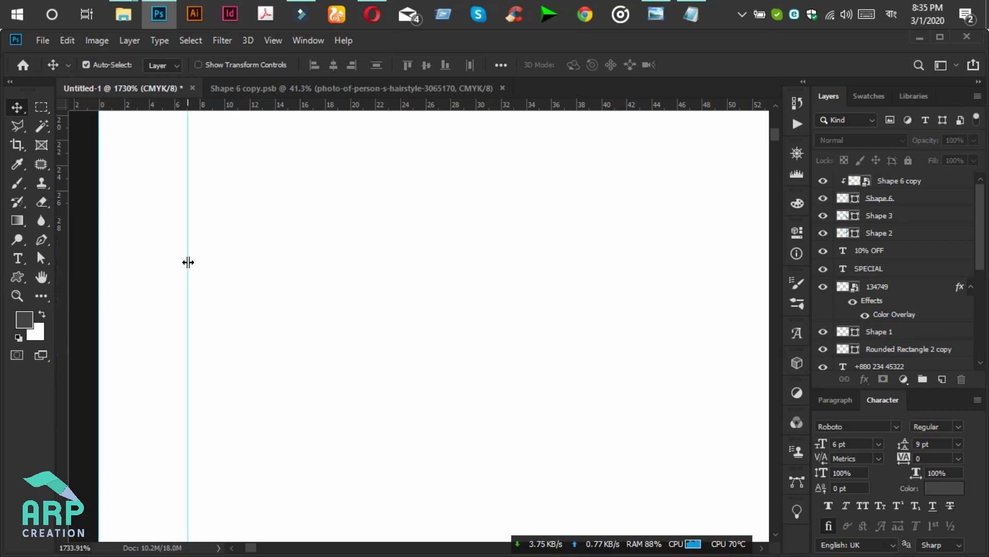
Add a horizontal margin guide about 7 px below the voucher's top edge.
{"action": "scroll", "coordinate": [200, 270], "scroll_direction": "down", "scroll_amount": 4}
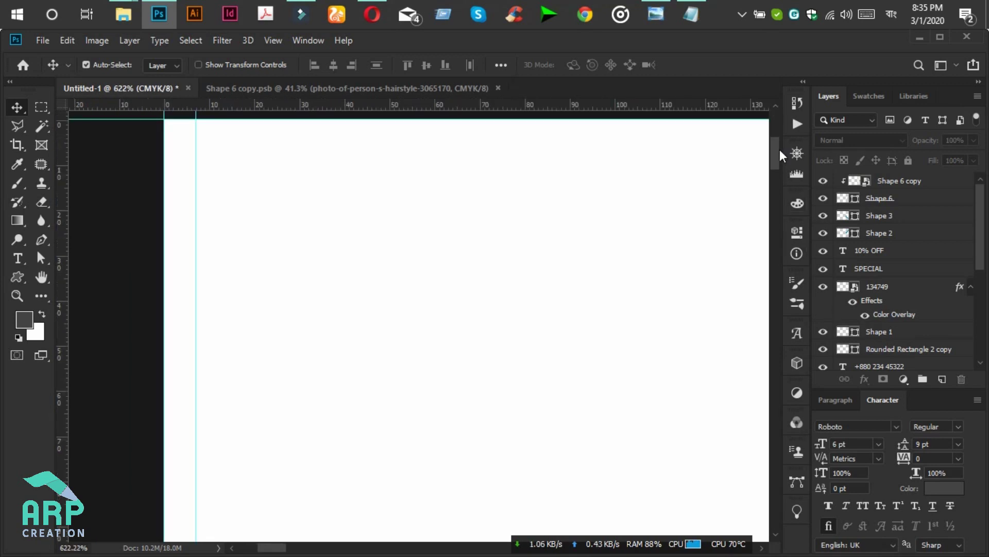
{"action": "scroll", "coordinate": [760, 148], "scroll_direction": "up", "scroll_amount": 5}
{"action": "scroll", "coordinate": [296, 277], "scroll_direction": "up", "scroll_amount": 2}
{"action": "scroll", "coordinate": [180, 142], "scroll_direction": "up", "scroll_amount": 1}
{"action": "left_click_drag", "start_coordinate": [191, 103], "coordinate": [200, 334]}
Add a vertical margin guide about 7 px inside the voucher's right edge.
{"action": "left_click_drag", "start_coordinate": [260, 547], "coordinate": [764, 548]}
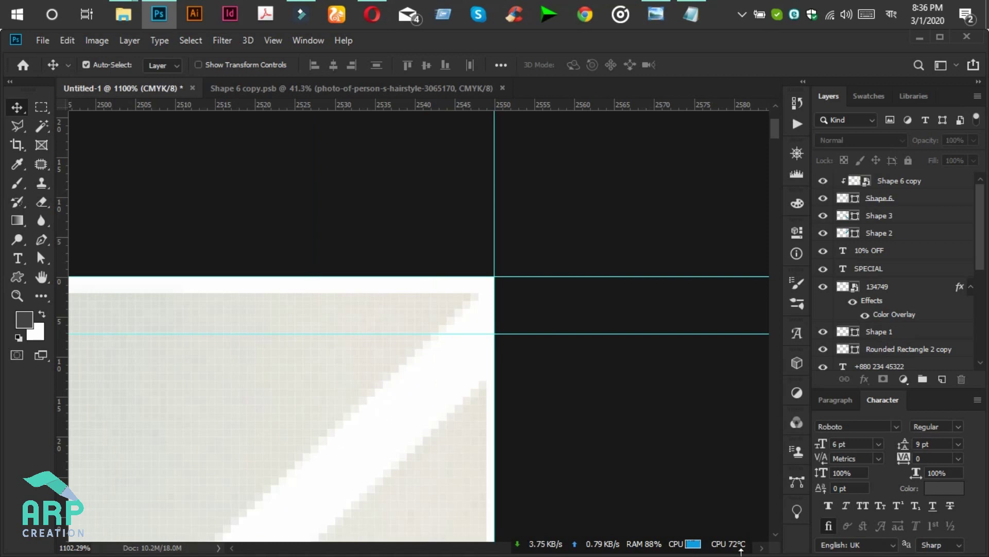
{"action": "left_click_drag", "start_coordinate": [62, 242], "coordinate": [441, 433]}
{"action": "scroll", "coordinate": [453, 426], "scroll_direction": "down", "scroll_amount": 6}
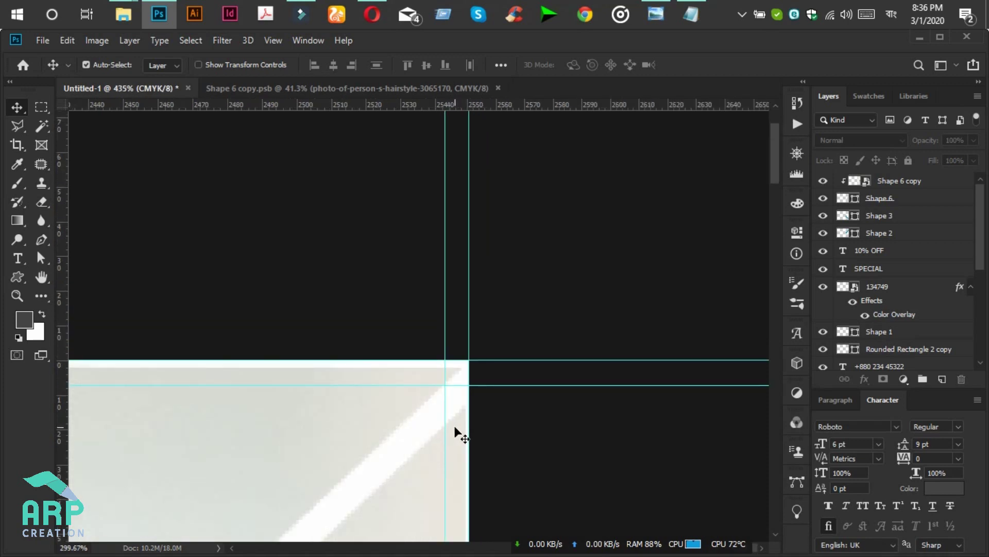
{"action": "scroll", "coordinate": [448, 428], "scroll_direction": "up", "scroll_amount": 4}
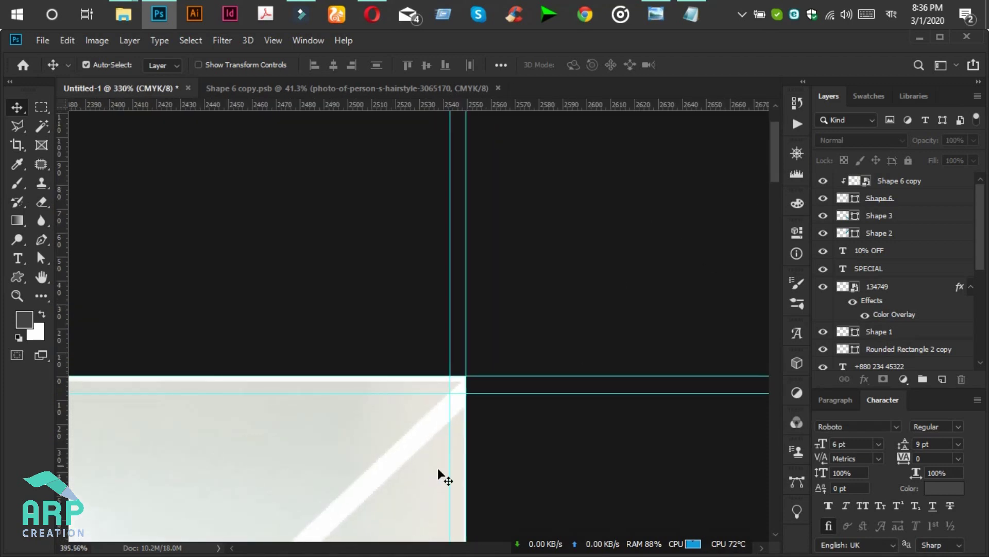
{"action": "left_click", "coordinate": [456, 417]}
{"action": "left_click_drag", "start_coordinate": [459, 419], "coordinate": [458, 423]}
Add a horizontal margin guide about 7 px above the voucher's bottom edge.
{"action": "scroll", "coordinate": [536, 422], "scroll_direction": "down", "scroll_amount": 8}
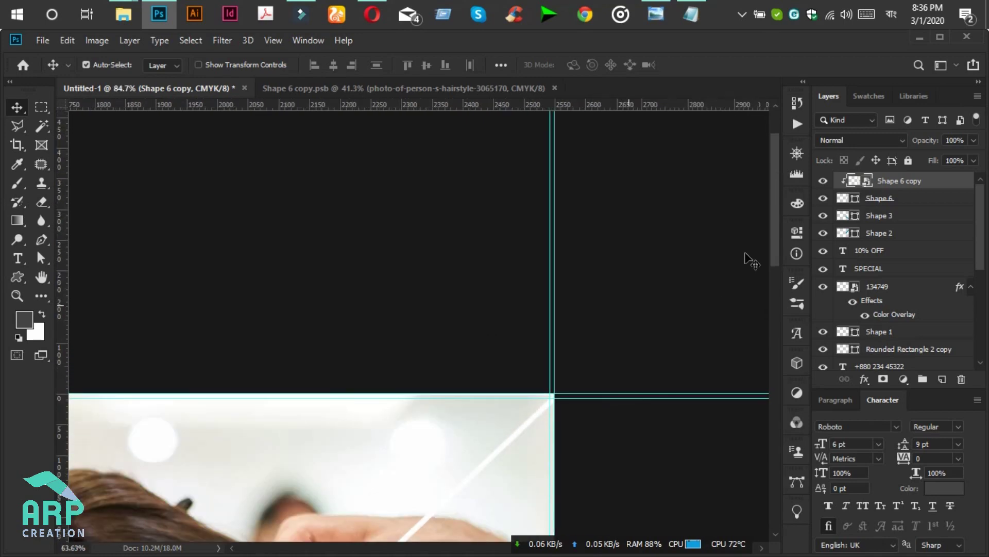
{"action": "scroll", "coordinate": [752, 258], "scroll_direction": "down", "scroll_amount": 2}
{"action": "left_click_drag", "start_coordinate": [771, 211], "coordinate": [767, 393]}
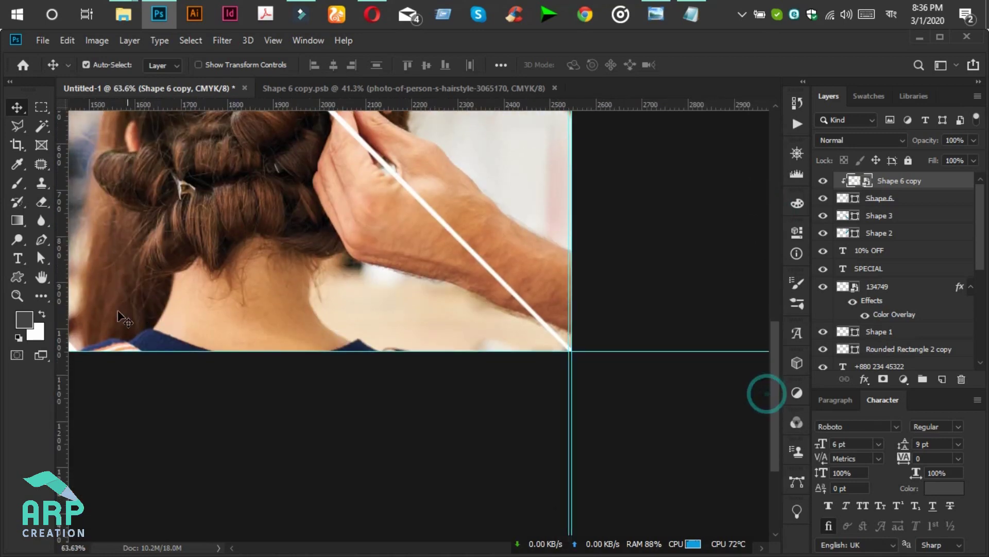
{"action": "scroll", "coordinate": [224, 105], "scroll_direction": "up", "scroll_amount": 2}
{"action": "left_click_drag", "start_coordinate": [224, 103], "coordinate": [296, 380]}
{"action": "scroll", "coordinate": [267, 409], "scroll_direction": "up", "scroll_amount": 5}
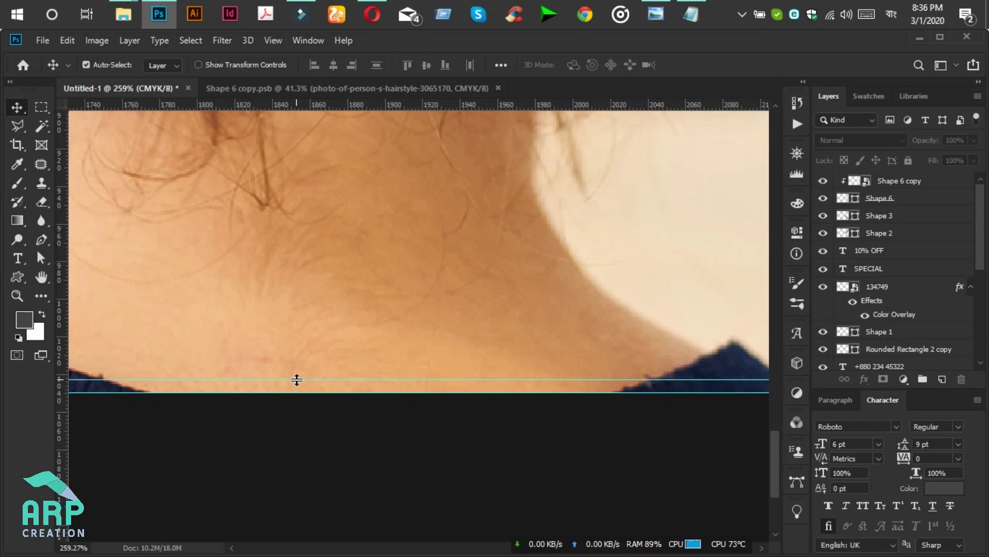
Minimize the Photoshop and File Explorer windows to show the desktop.
{"action": "scroll", "coordinate": [296, 379], "scroll_direction": "down", "scroll_amount": 10}
{"action": "scroll", "coordinate": [295, 380], "scroll_direction": "down", "scroll_amount": 2}
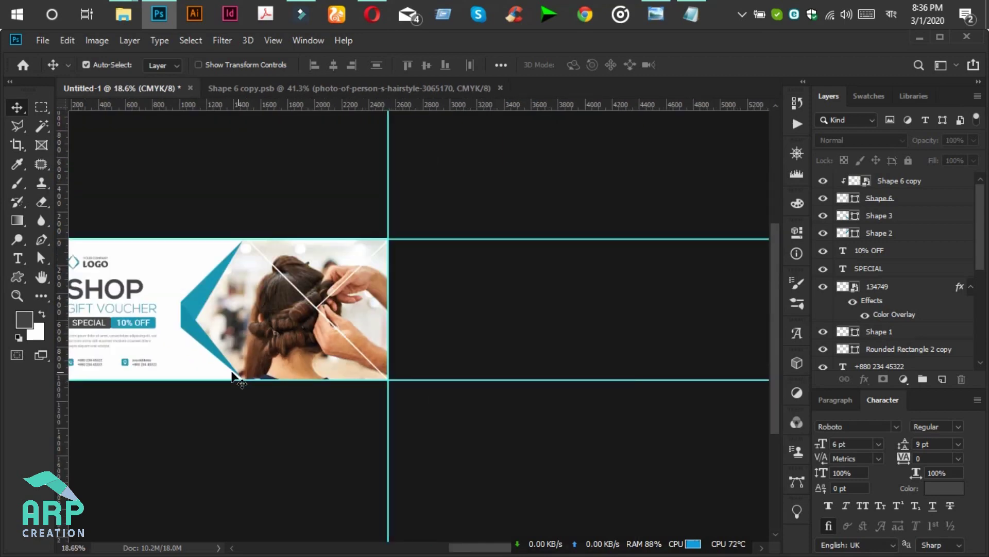
{"action": "left_click_drag", "start_coordinate": [476, 547], "coordinate": [410, 547]}
{"action": "scroll", "coordinate": [410, 547], "scroll_direction": "up", "scroll_amount": 2}
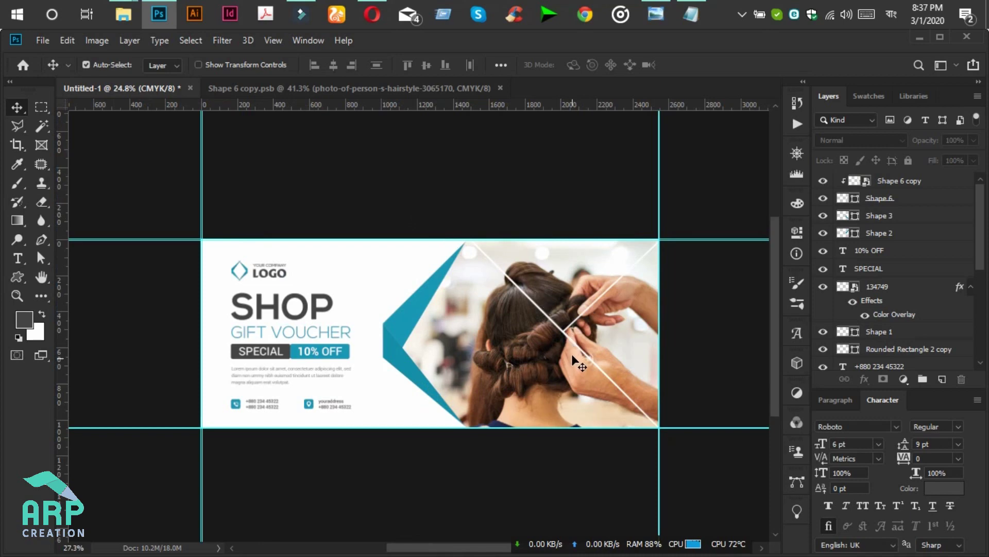
{"action": "scroll", "coordinate": [576, 363], "scroll_direction": "up", "scroll_amount": 1}
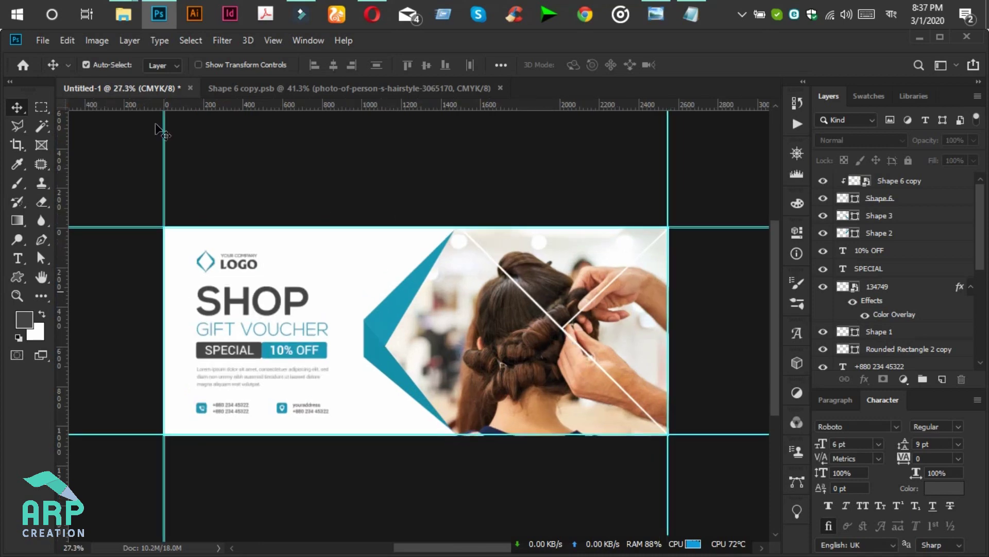
{"action": "left_click", "coordinate": [920, 40]}
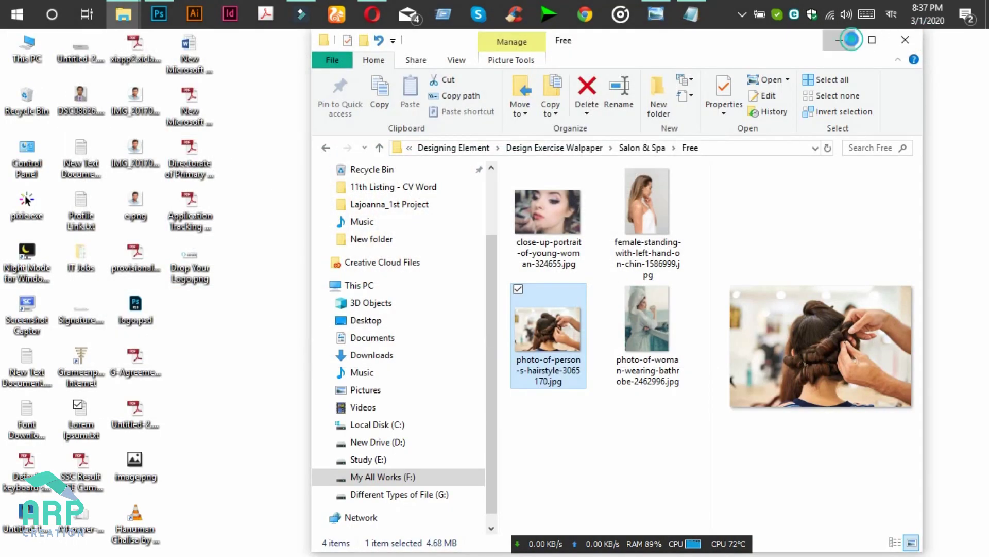
{"action": "left_click", "coordinate": [849, 37]}
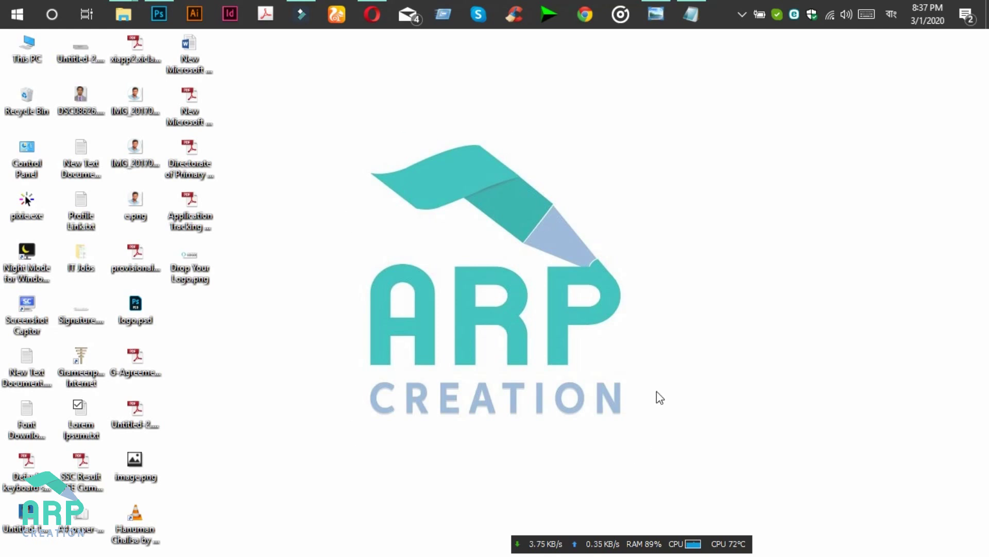